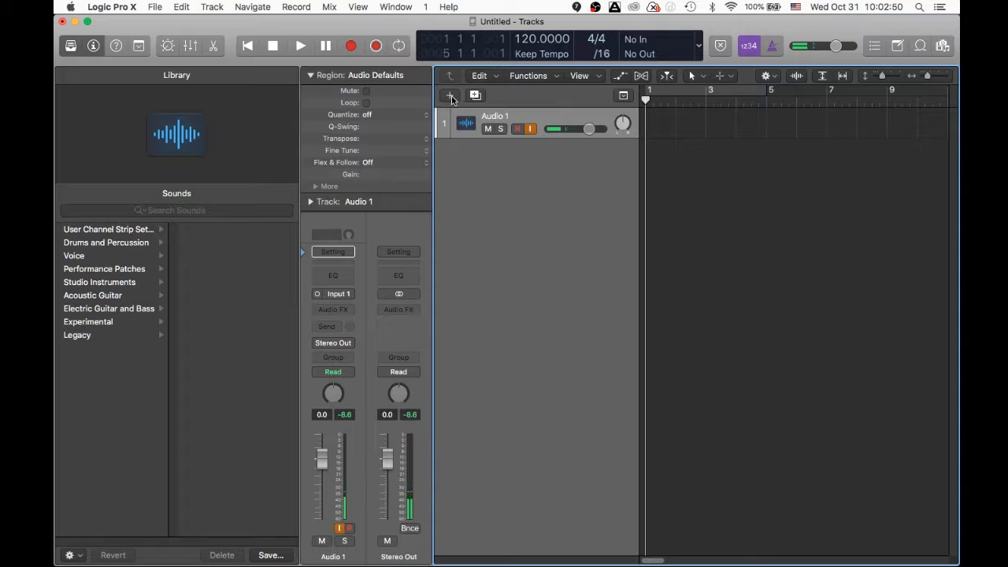
- Create a new Software Instrument track, which loads the Classic Electric Piano sound
{"action": "left_click", "coordinate": [451, 95]}
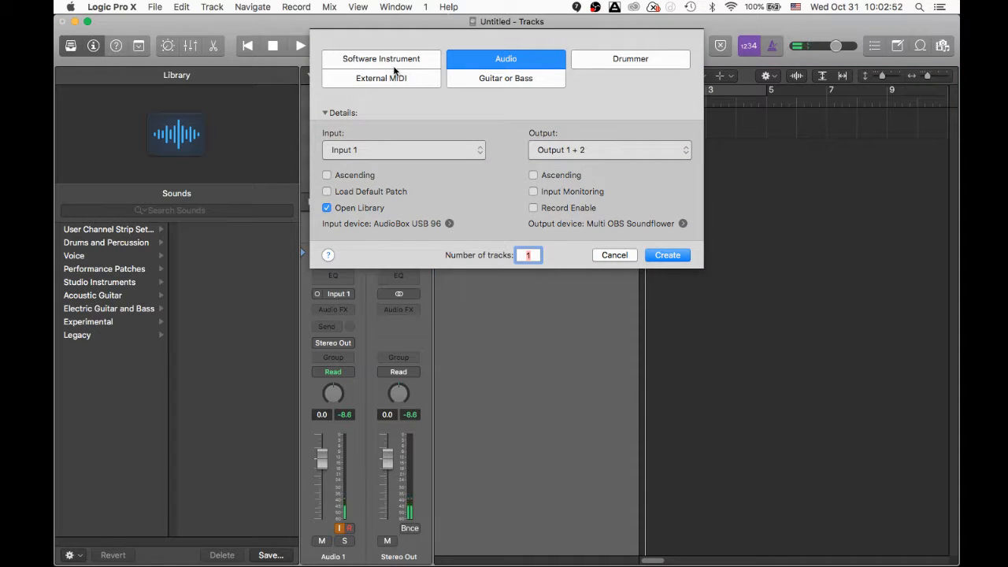
{"action": "left_click", "coordinate": [381, 59]}
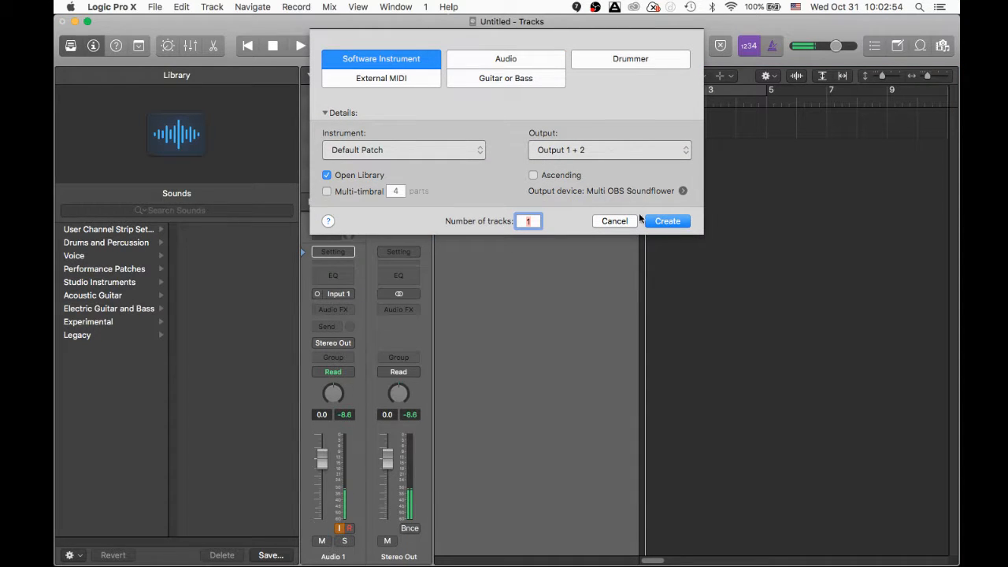
{"action": "left_click", "coordinate": [662, 225]}
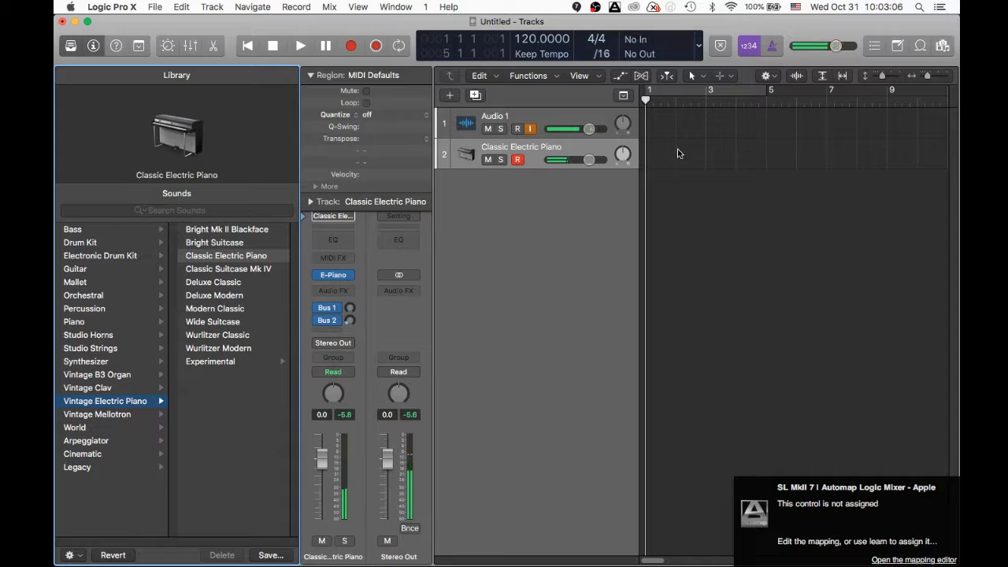
- From the Library's Piano category, try Steinway Grand Piano, then load Yamaha Grand Piano
{"action": "left_click", "coordinate": [74, 321]}
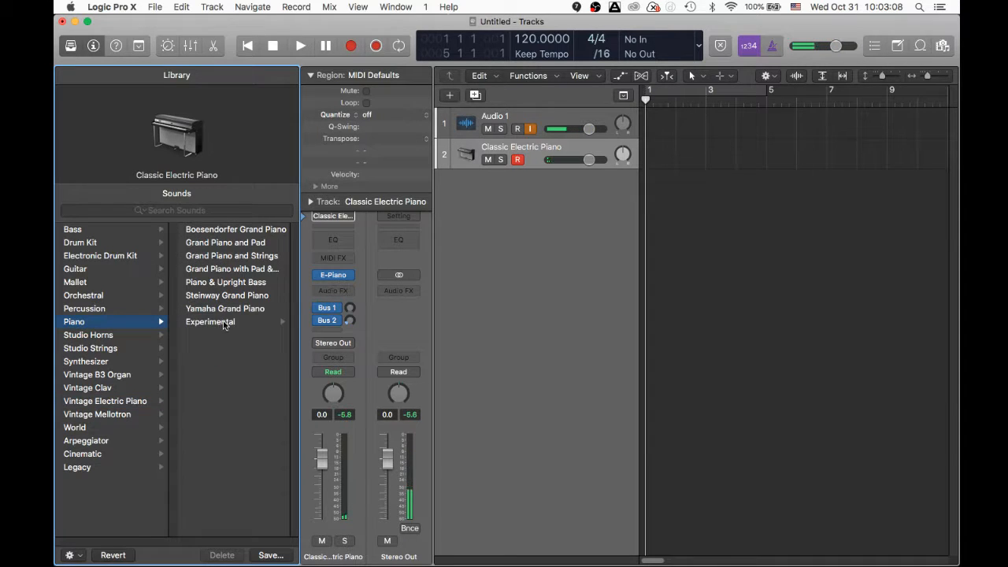
{"action": "left_click", "coordinate": [236, 297]}
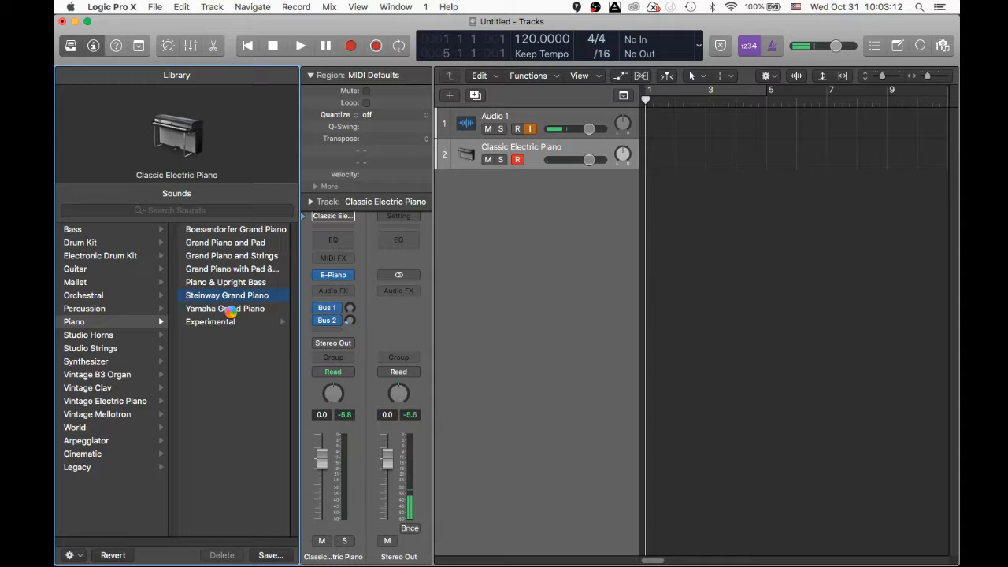
{"action": "left_click", "coordinate": [232, 310]}
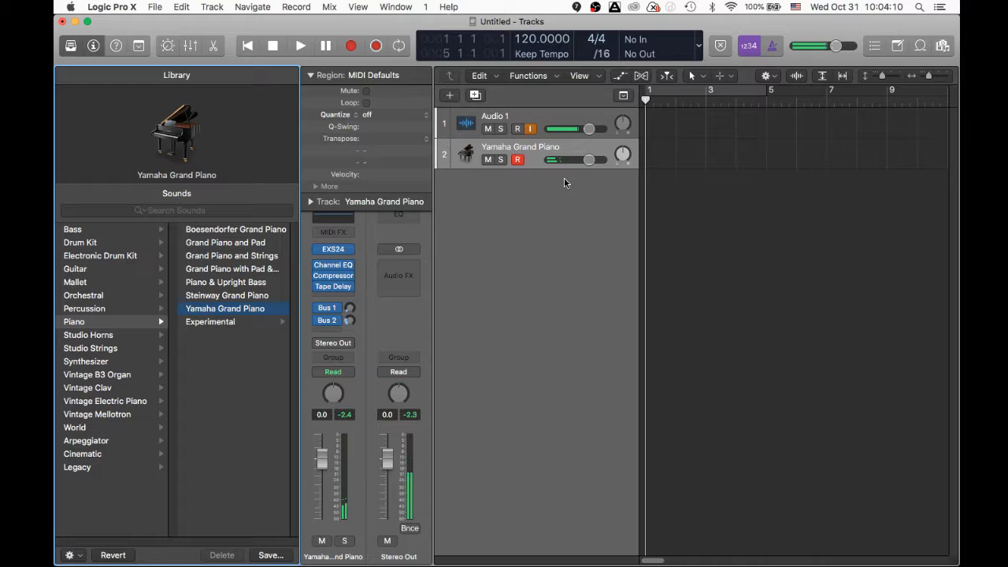
{"action": "key", "text": "super+Tab"}
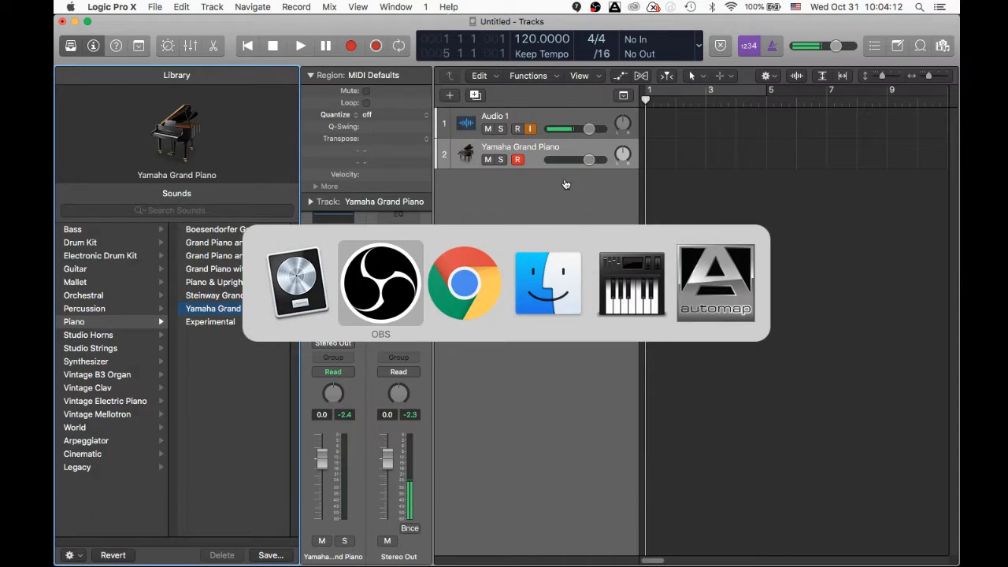
{"action": "key", "text": "super+Tab"}
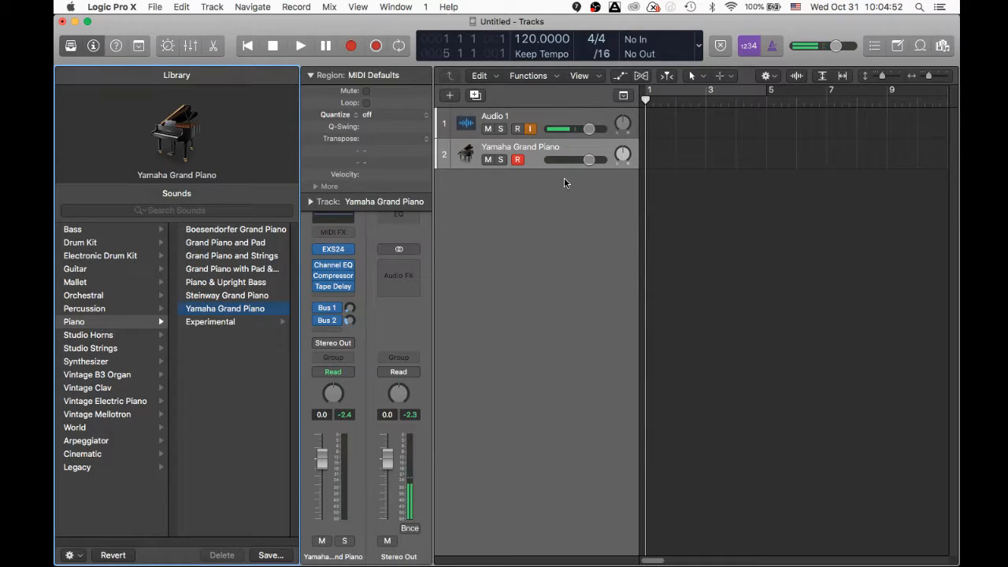
- Open the Apple Loops browser, sort by type, and preview Finn - Shakers 2, Boulder Creek and Outro
{"action": "left_click", "coordinate": [920, 45]}
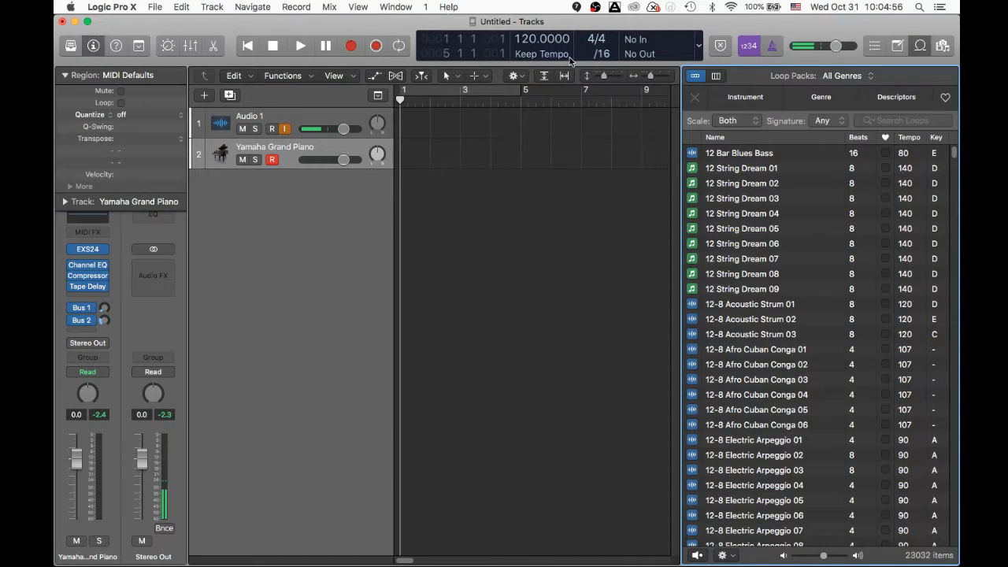
{"action": "left_click", "coordinate": [694, 136]}
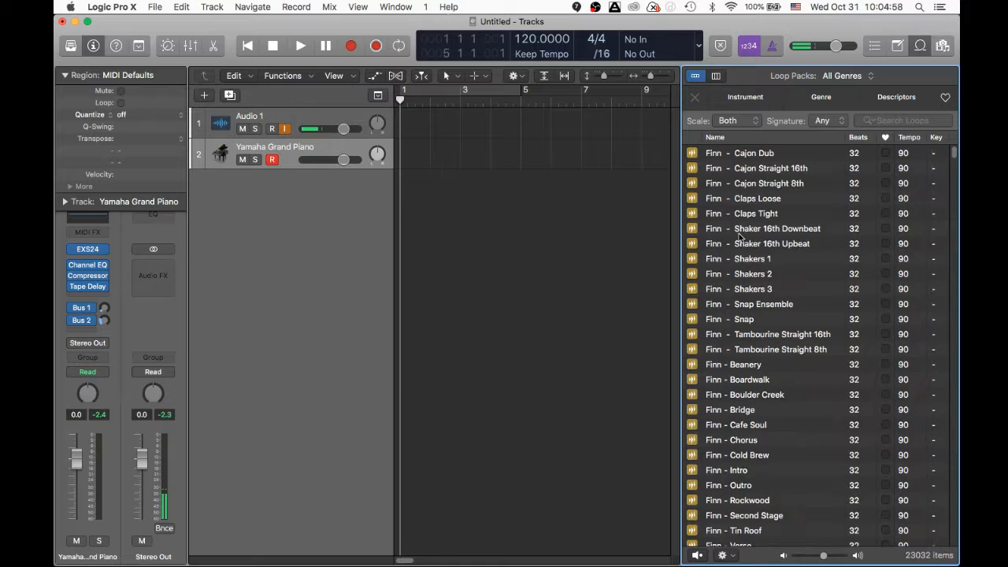
{"action": "left_click", "coordinate": [756, 276]}
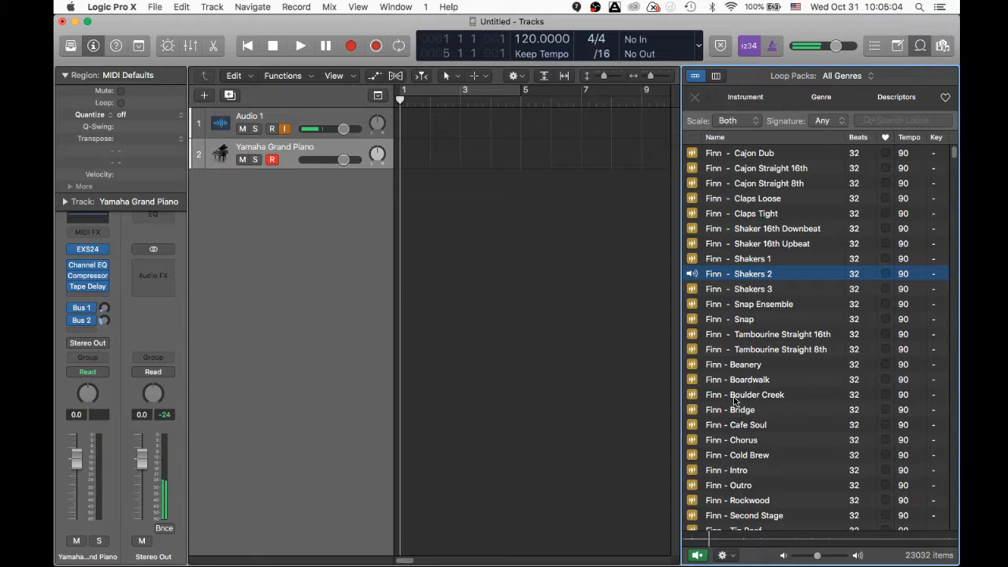
{"action": "left_click", "coordinate": [730, 393]}
{"action": "scroll", "coordinate": [730, 391], "scroll_direction": "down", "scroll_amount": 4}
{"action": "left_click", "coordinate": [730, 390]}
{"action": "scroll", "coordinate": [729, 390], "scroll_direction": "down", "scroll_amount": 3}
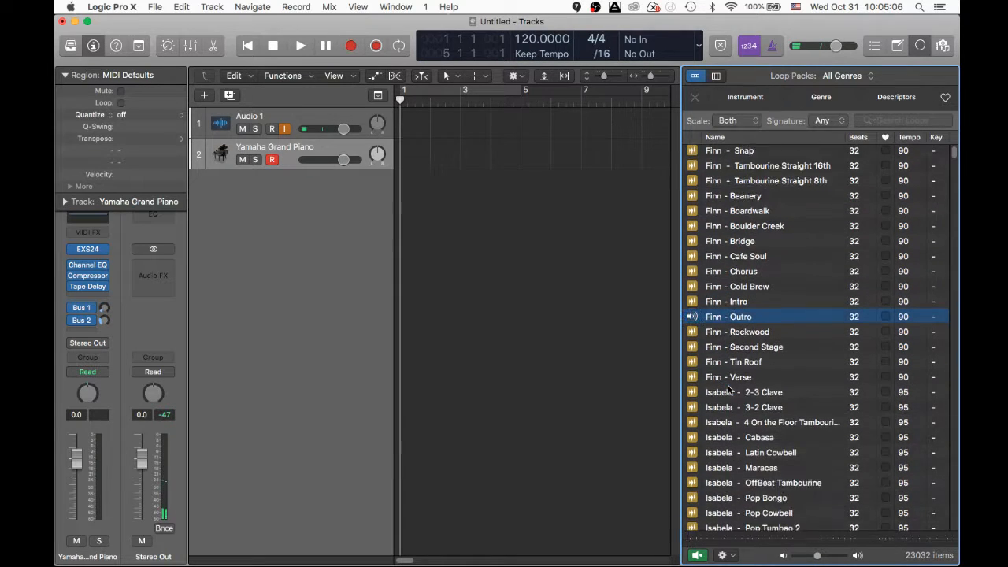
{"action": "scroll", "coordinate": [729, 389], "scroll_direction": "down", "scroll_amount": 2}
{"action": "left_click_drag", "start_coordinate": [818, 557], "coordinate": [826, 557]}
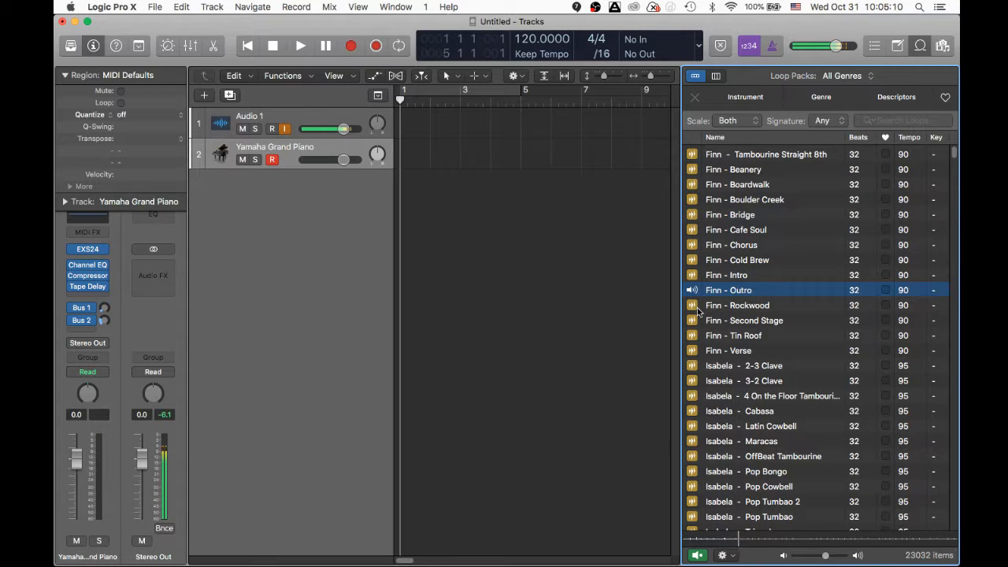
{"action": "scroll", "coordinate": [697, 311], "scroll_direction": "down", "scroll_amount": 1}
- Preview the Isabela (2-3 Clave, Triangle) and Quincy (Snaps, Conga Straight 8th, Coast To Coast, Verse) loops
{"action": "left_click", "coordinate": [722, 356]}
{"action": "scroll", "coordinate": [721, 364], "scroll_direction": "down", "scroll_amount": 3}
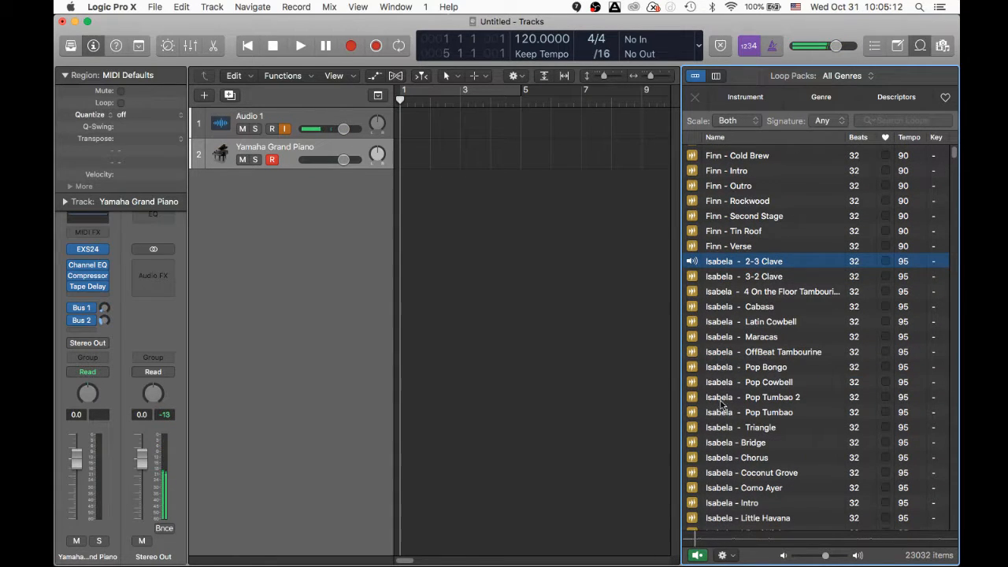
{"action": "left_click", "coordinate": [720, 425]}
{"action": "scroll", "coordinate": [720, 424], "scroll_direction": "down", "scroll_amount": 10}
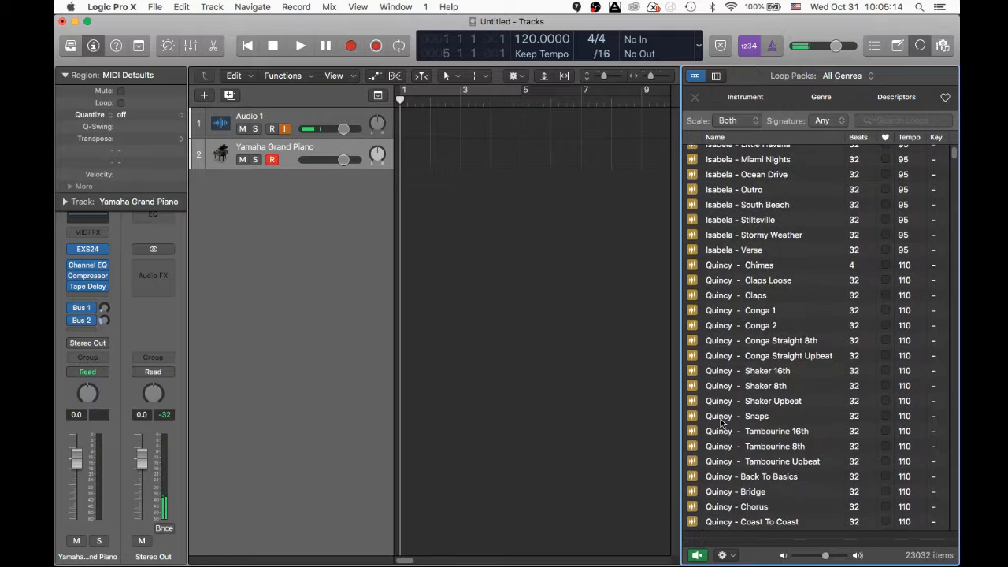
{"action": "left_click", "coordinate": [719, 423]}
{"action": "left_click", "coordinate": [719, 341]}
{"action": "scroll", "coordinate": [719, 345], "scroll_direction": "down", "scroll_amount": 2}
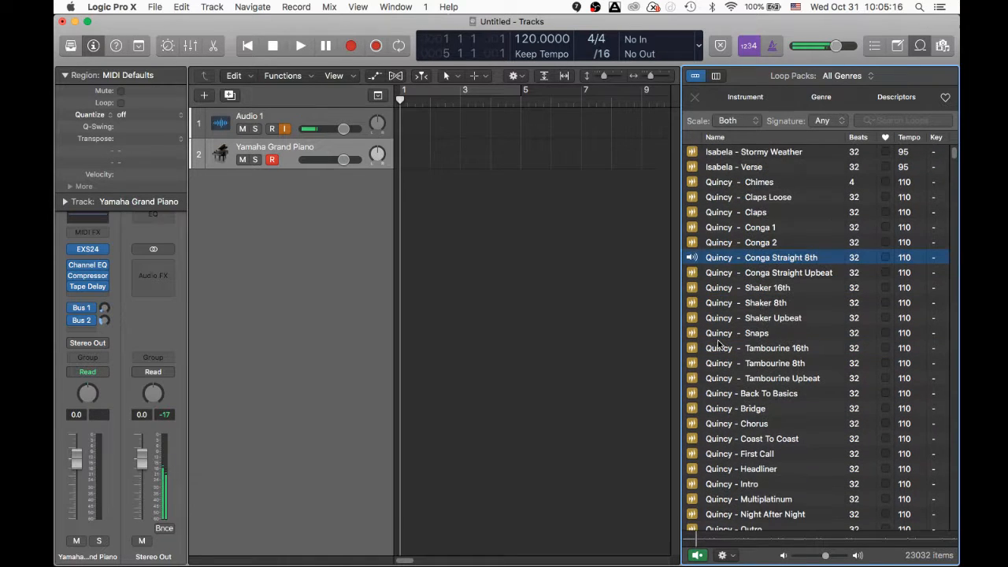
{"action": "left_click", "coordinate": [727, 439]}
{"action": "scroll", "coordinate": [727, 438], "scroll_direction": "down", "scroll_amount": 4}
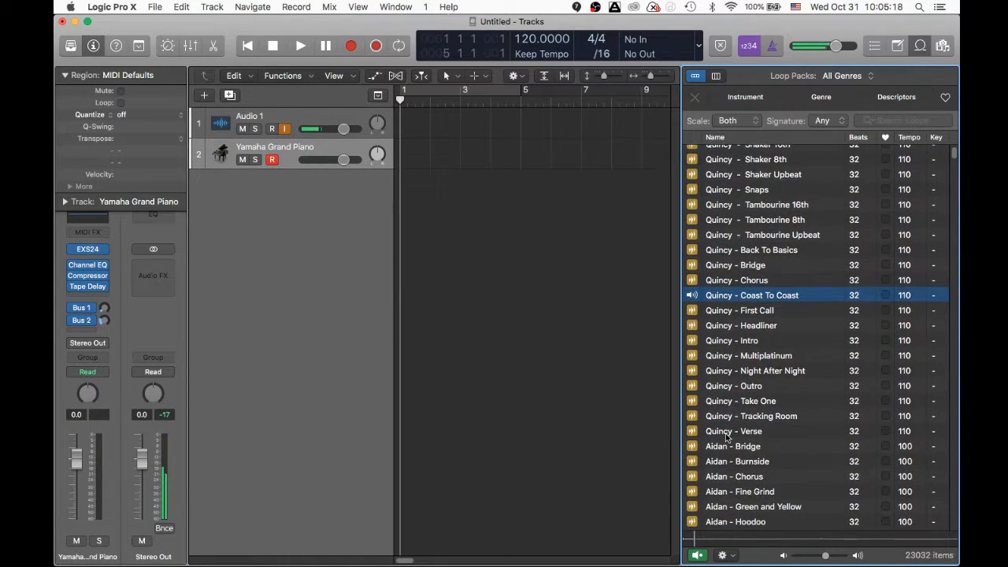
{"action": "left_click", "coordinate": [726, 434]}
{"action": "scroll", "coordinate": [727, 434], "scroll_direction": "down", "scroll_amount": 2}
- Preview Aidan - Fine Grind and Burnside, Anders - Intro, and Anton - In the Club and Verse
{"action": "left_click", "coordinate": [727, 435]}
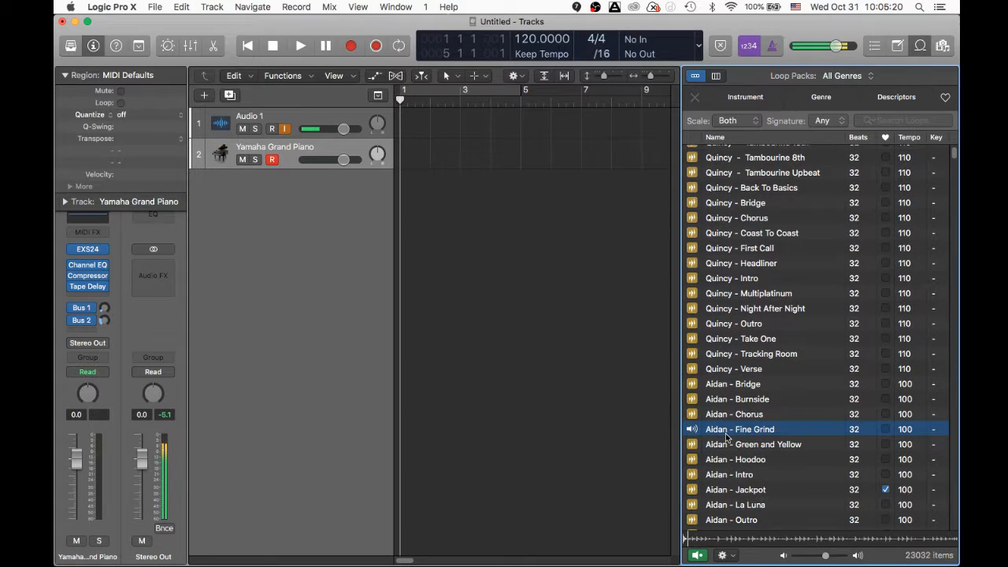
{"action": "left_click", "coordinate": [725, 401]}
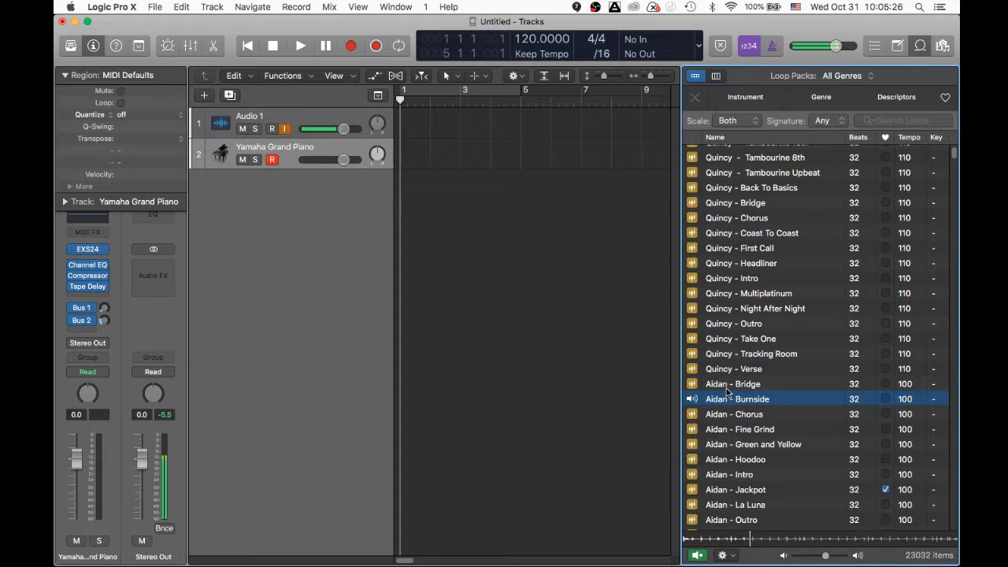
{"action": "scroll", "coordinate": [727, 391], "scroll_direction": "down", "scroll_amount": 6}
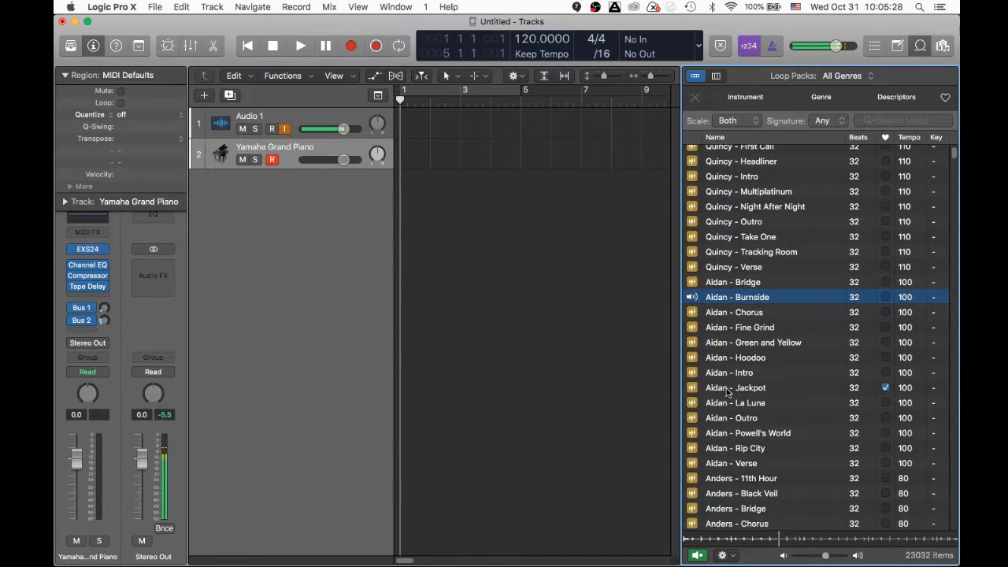
{"action": "scroll", "coordinate": [728, 391], "scroll_direction": "down", "scroll_amount": 1}
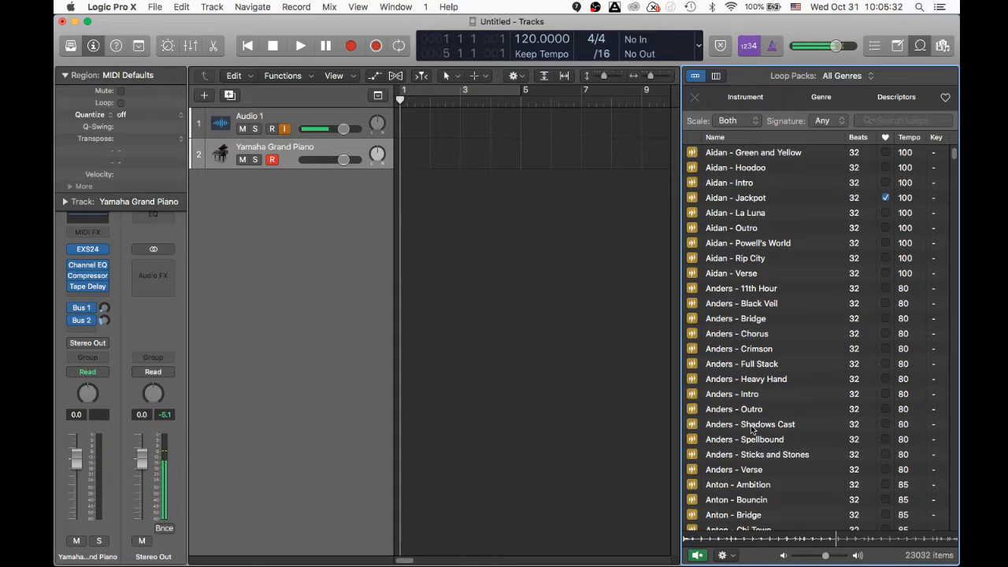
{"action": "left_click", "coordinate": [722, 397]}
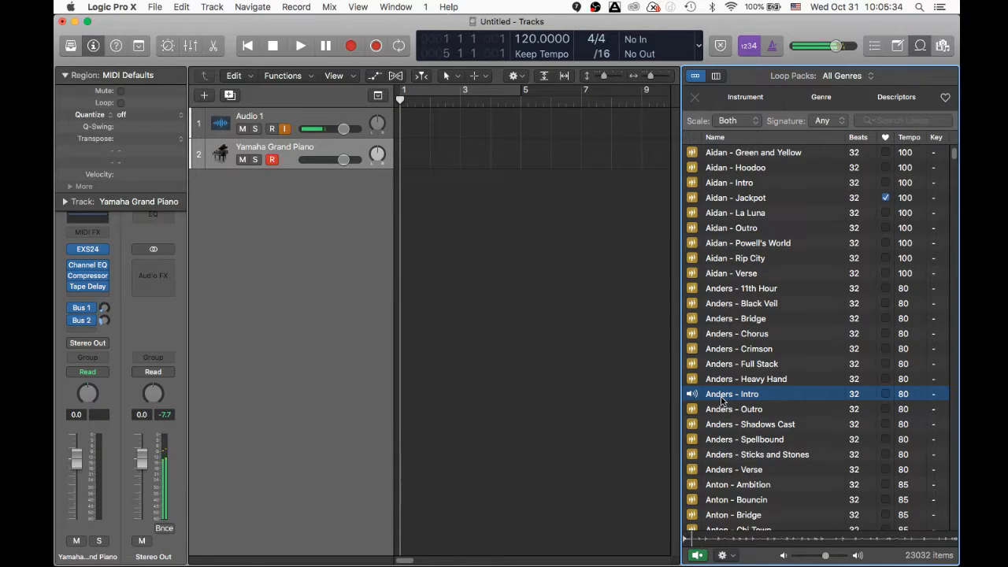
{"action": "scroll", "coordinate": [723, 400], "scroll_direction": "down", "scroll_amount": 2}
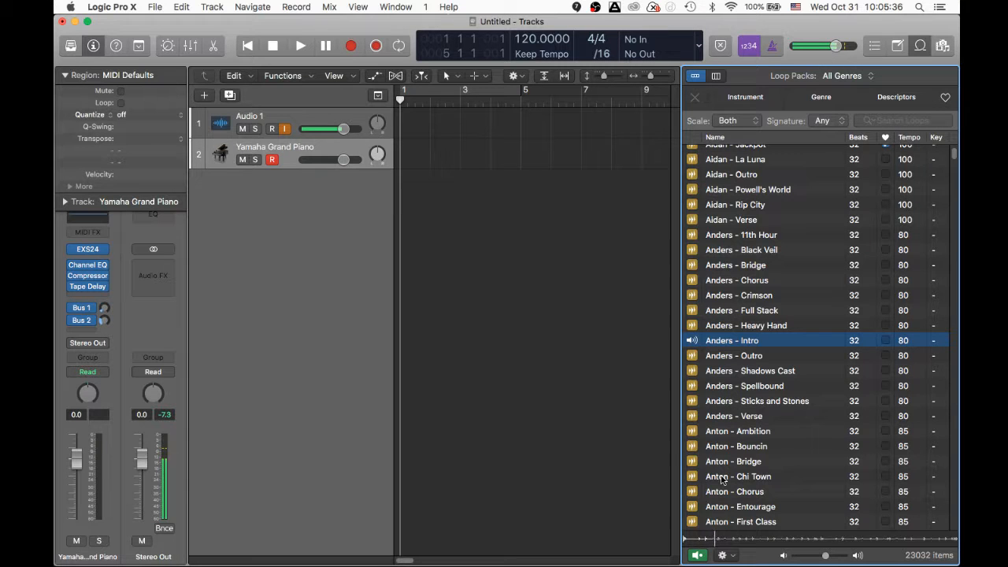
{"action": "scroll", "coordinate": [722, 478], "scroll_direction": "down", "scroll_amount": 2}
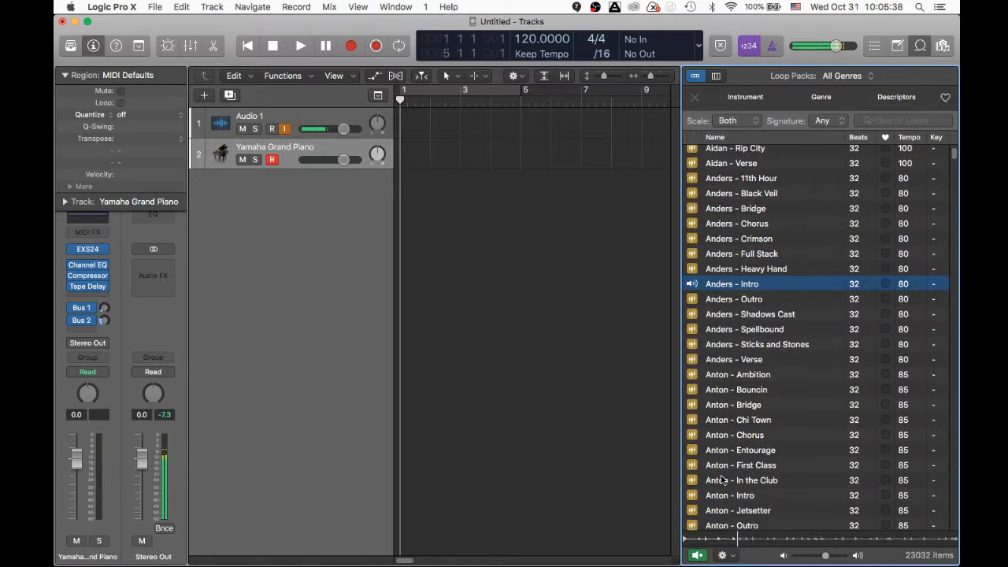
{"action": "scroll", "coordinate": [722, 478], "scroll_direction": "down", "scroll_amount": 3}
{"action": "left_click", "coordinate": [720, 401]}
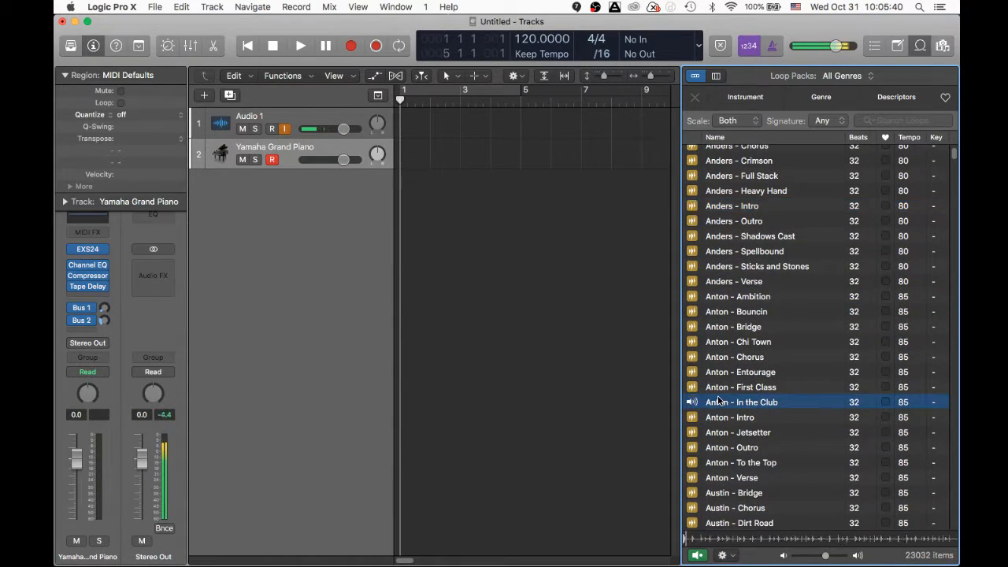
{"action": "scroll", "coordinate": [719, 400], "scroll_direction": "down", "scroll_amount": 3}
{"action": "left_click", "coordinate": [718, 393]}
{"action": "scroll", "coordinate": [718, 398], "scroll_direction": "down", "scroll_amount": 3}
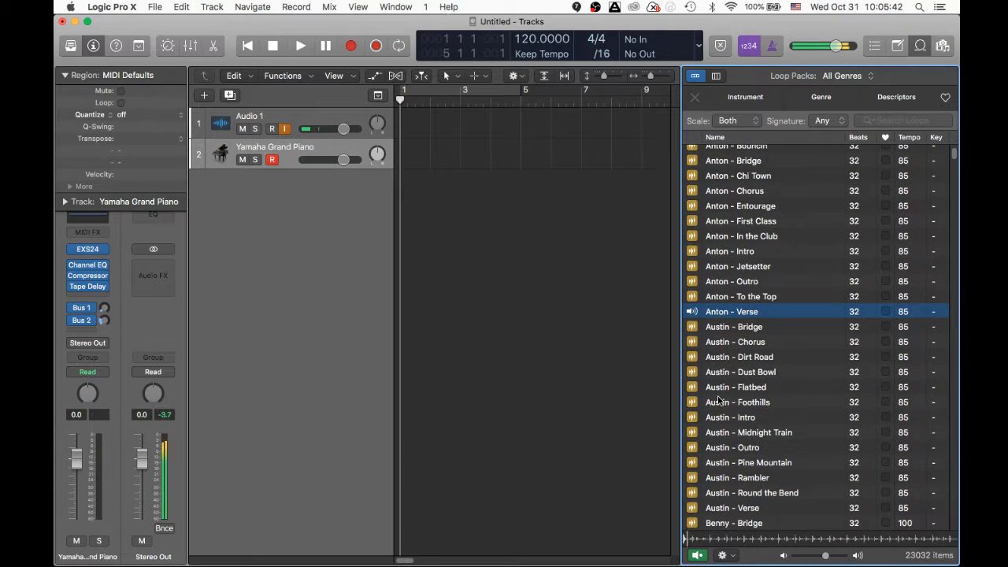
- Audition Austin - Bridge, Chorus, Intro and Verse, ending with the Austin - Verse preview stopped
{"action": "left_click", "coordinate": [720, 328]}
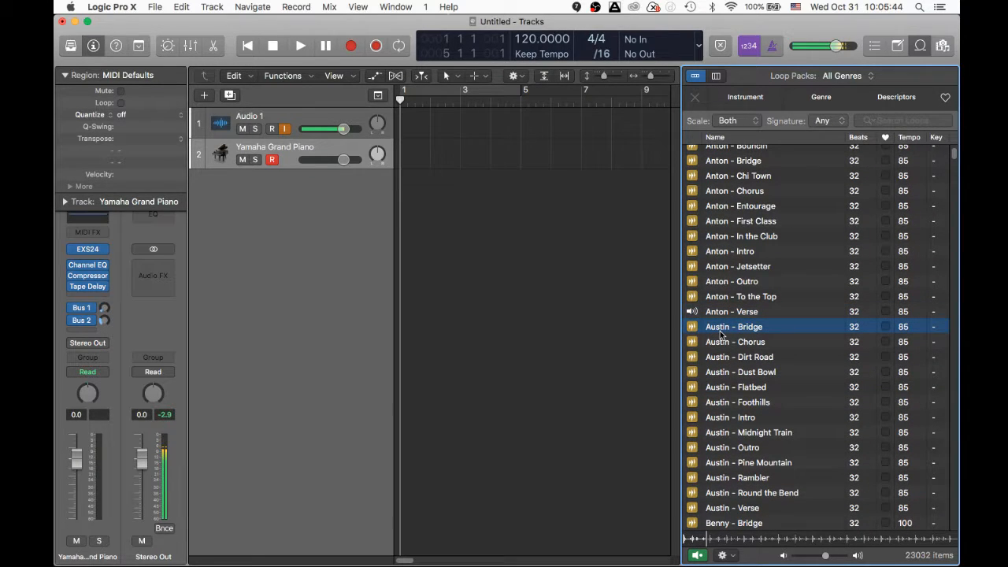
{"action": "left_click", "coordinate": [721, 346]}
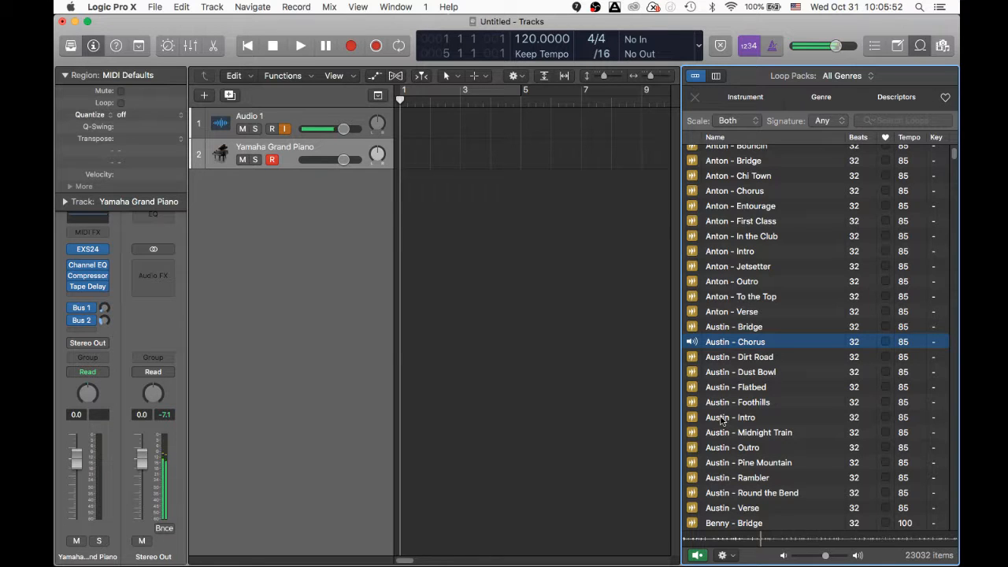
{"action": "left_click", "coordinate": [721, 418]}
{"action": "scroll", "coordinate": [721, 421], "scroll_direction": "down", "scroll_amount": 3}
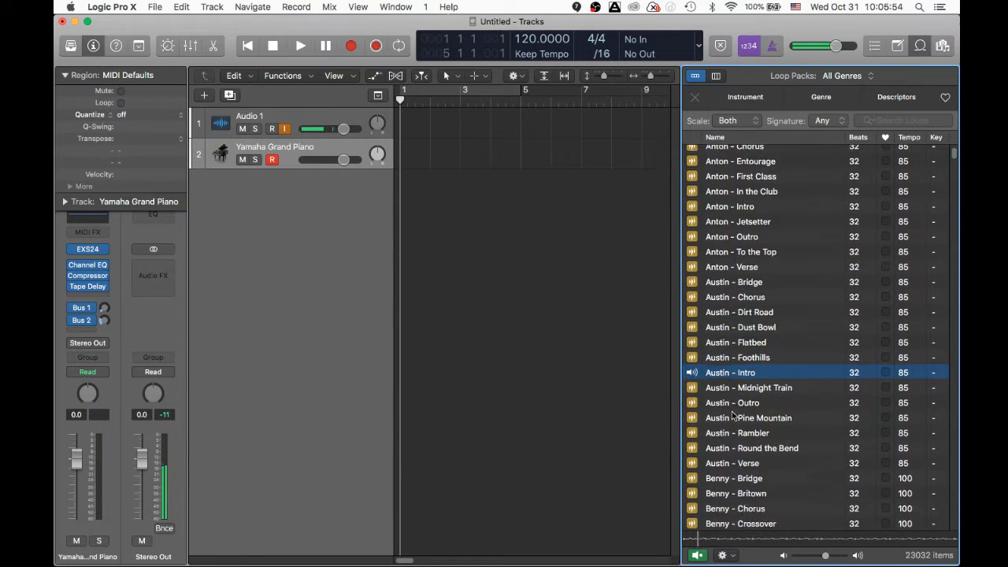
{"action": "left_click", "coordinate": [718, 463]}
{"action": "scroll", "coordinate": [718, 463], "scroll_direction": "down", "scroll_amount": 5}
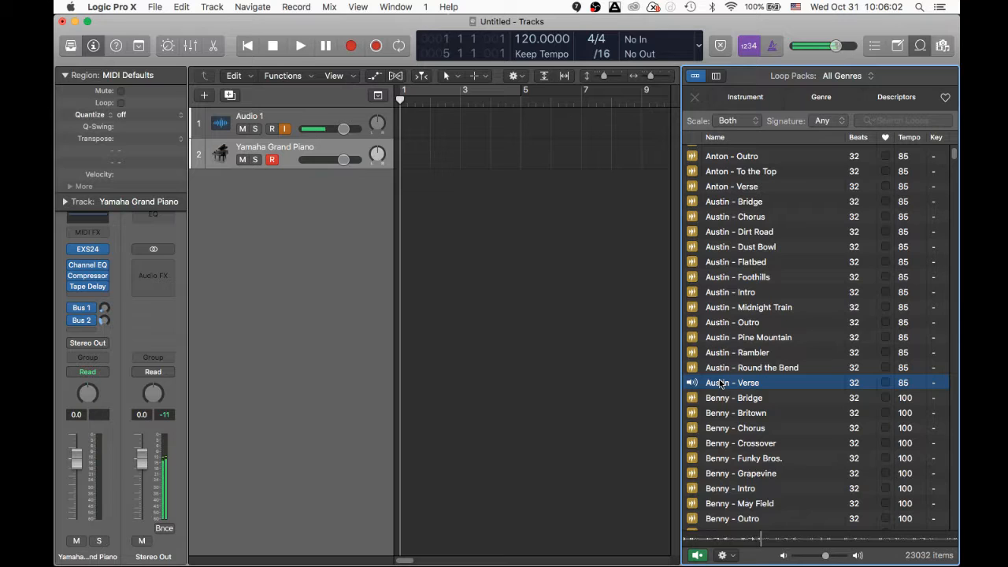
{"action": "left_click", "coordinate": [719, 383]}
{"action": "left_click", "coordinate": [719, 383]}
{"action": "left_click", "coordinate": [720, 383]}
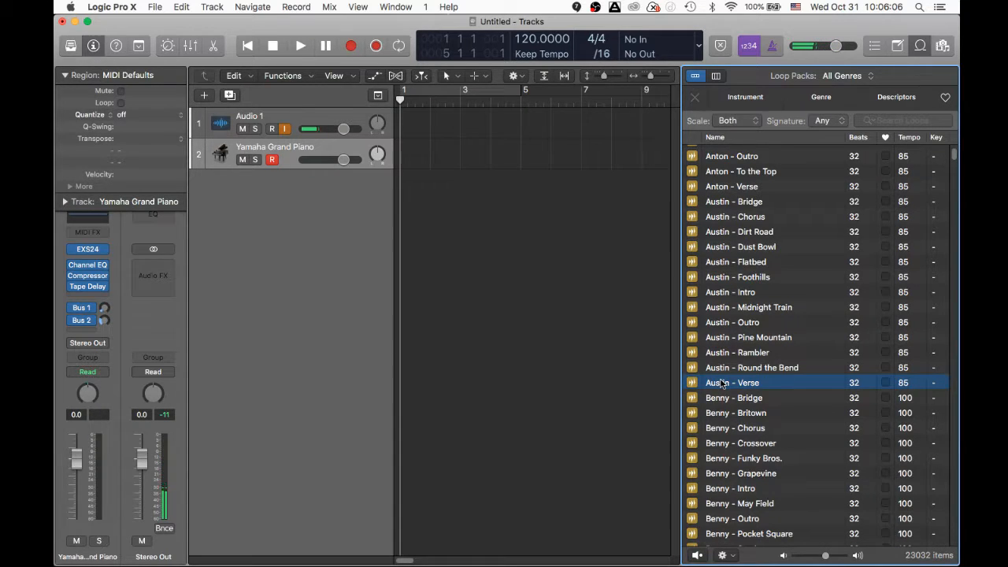
- Drop Austin - Verse at bar 1 as a Blue Ridge (Austin) drummer track, play it, and select the piano track
{"action": "left_click_drag", "start_coordinate": [721, 383], "coordinate": [401, 184]}
{"action": "left_click_drag", "start_coordinate": [402, 184], "coordinate": [526, 185]}
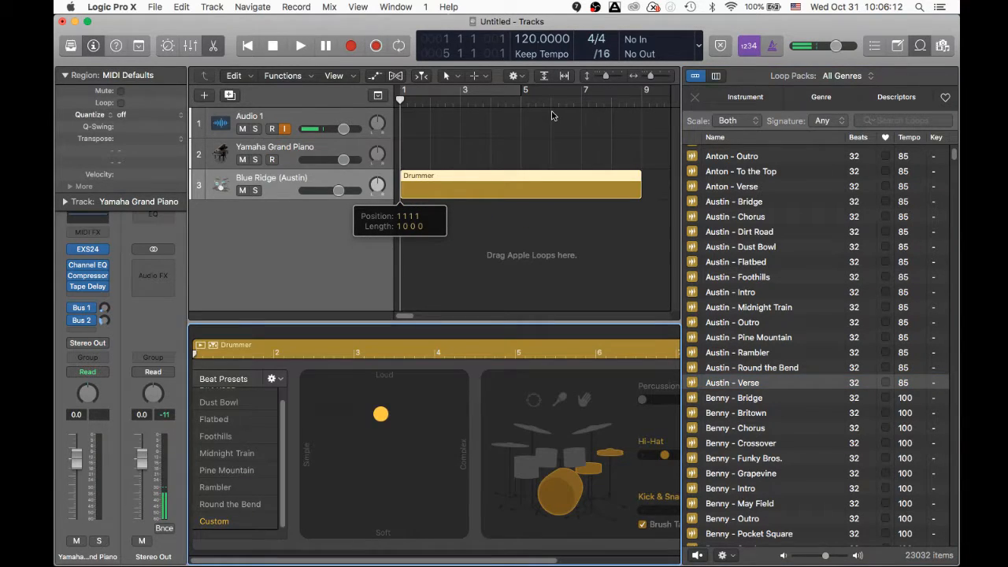
{"action": "key", "text": "space"}
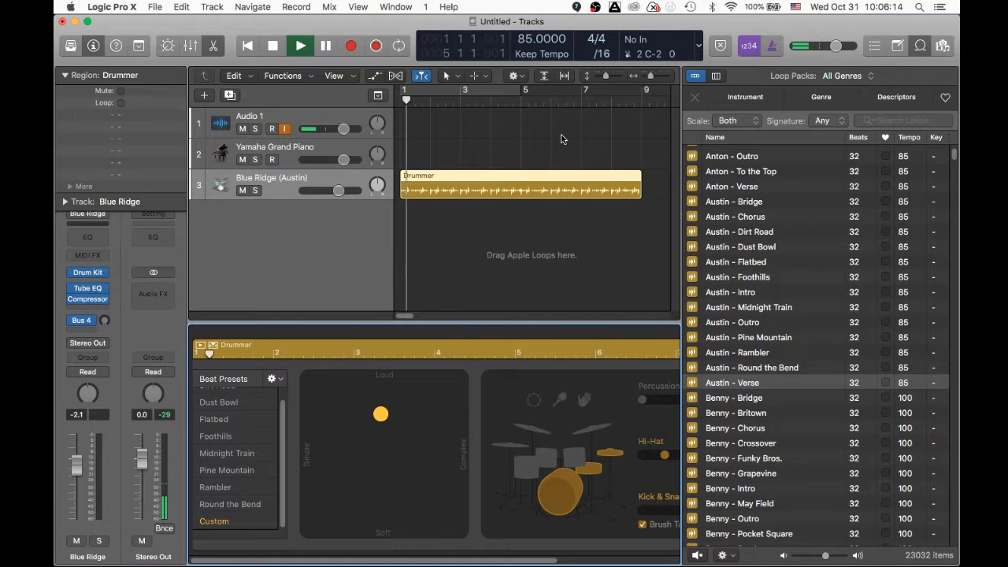
{"action": "left_click", "coordinate": [318, 154]}
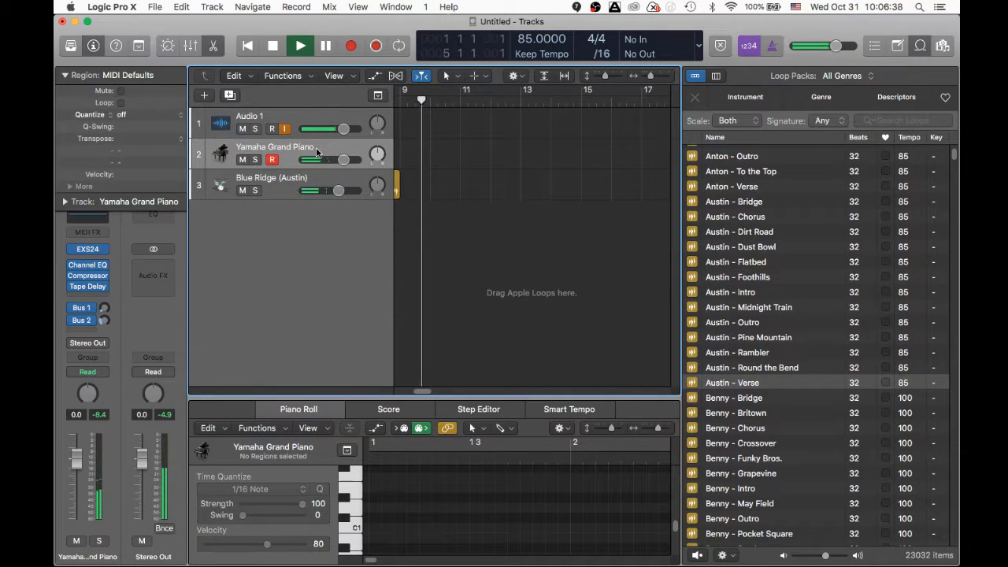
- Stop playback and set up a cycle range spanning bars 1–9
{"action": "key", "text": "space"}
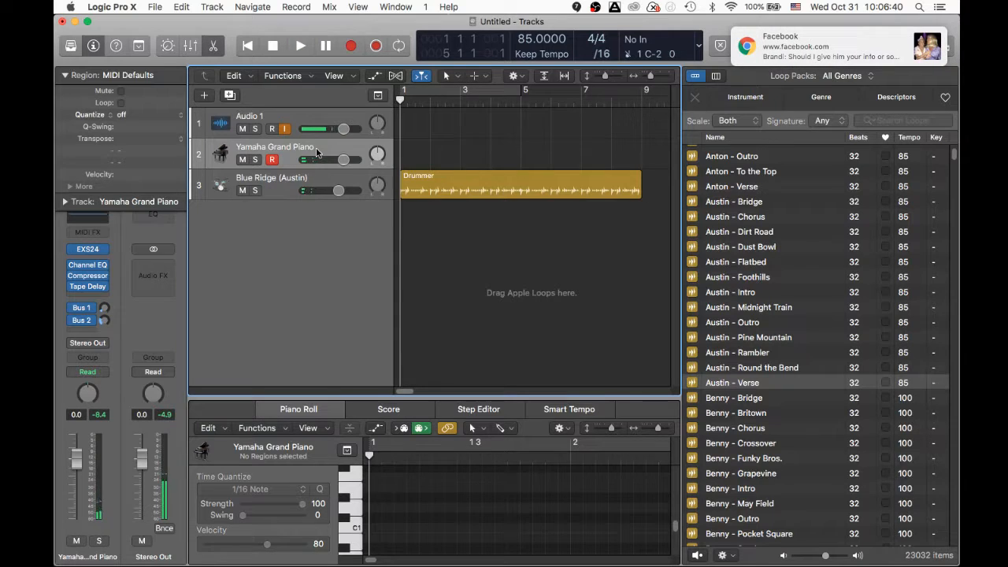
{"action": "left_click", "coordinate": [441, 90]}
{"action": "left_click_drag", "start_coordinate": [526, 94], "coordinate": [638, 120]}
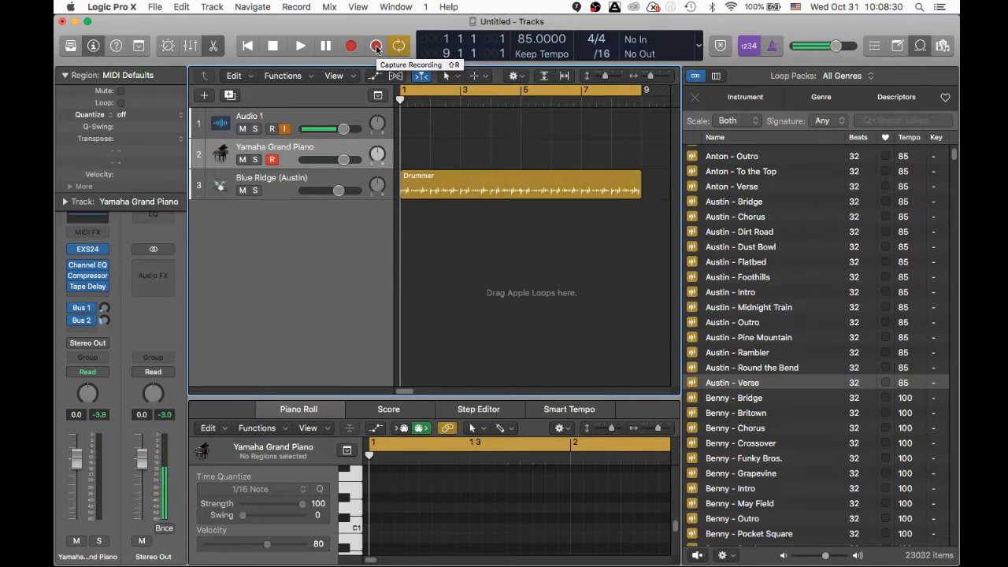
- Play the piano part over the cycle and capture it as a Yamaha Grand Piano region
{"action": "left_click", "coordinate": [301, 47]}
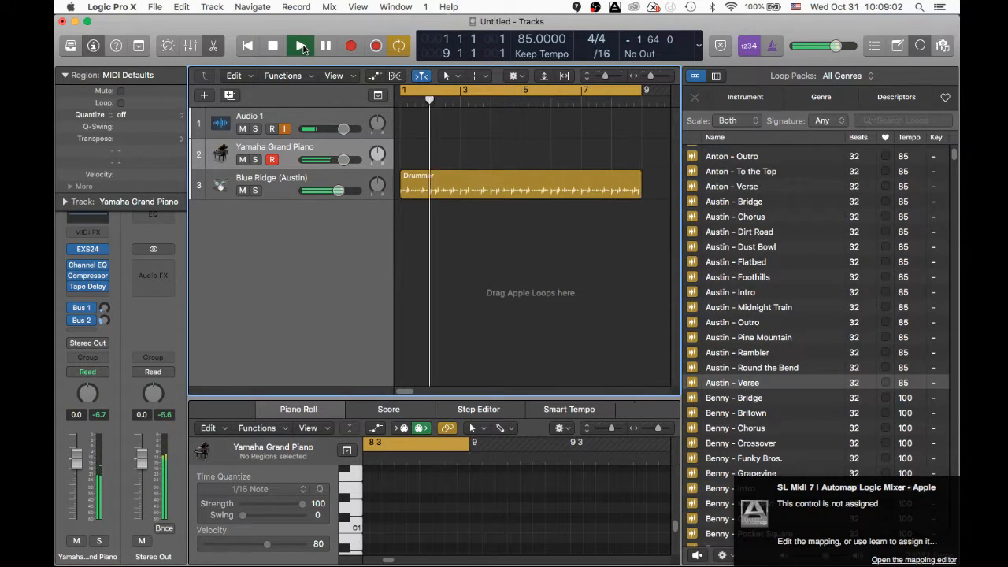
{"action": "left_click", "coordinate": [302, 47]}
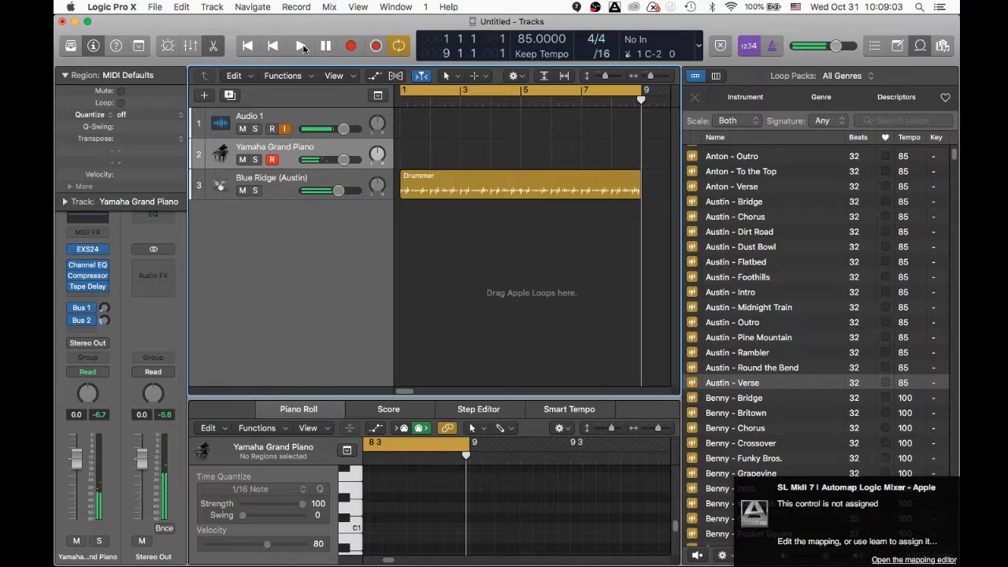
{"action": "left_click", "coordinate": [377, 47]}
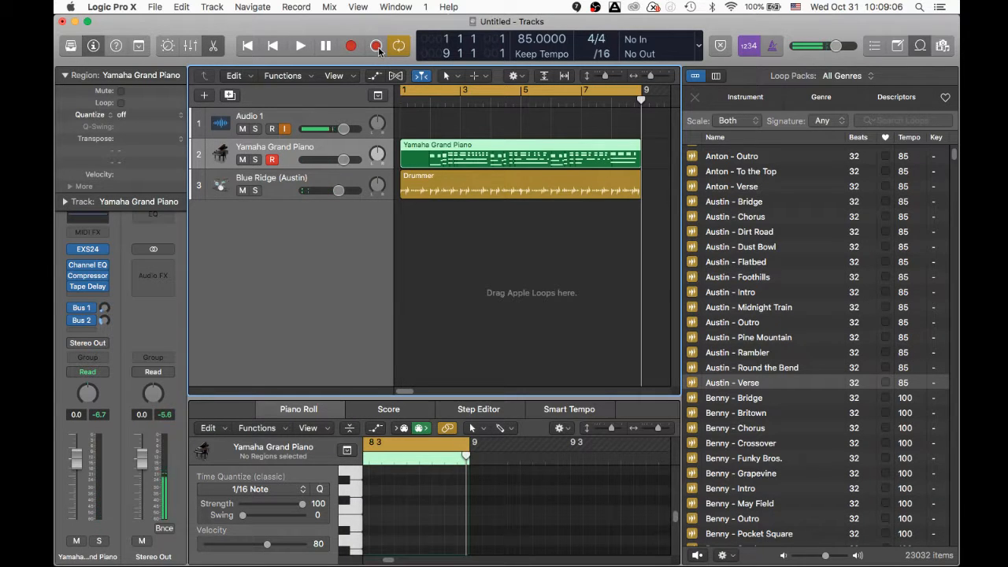
- Play back the captured piano region, enlarge the piano roll editor, then delete the region
{"action": "key", "text": "space"}
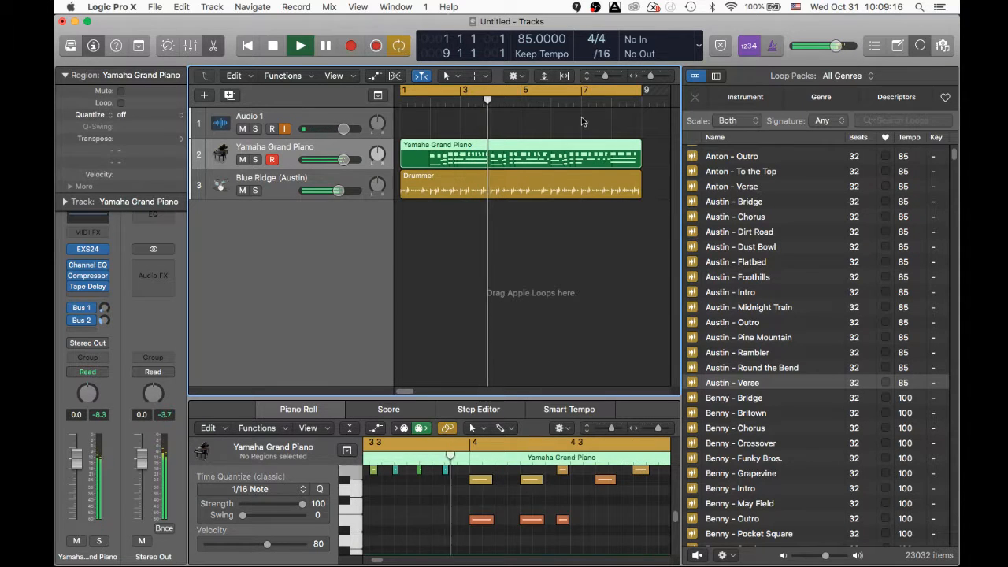
{"action": "left_click_drag", "start_coordinate": [470, 398], "coordinate": [467, 278]}
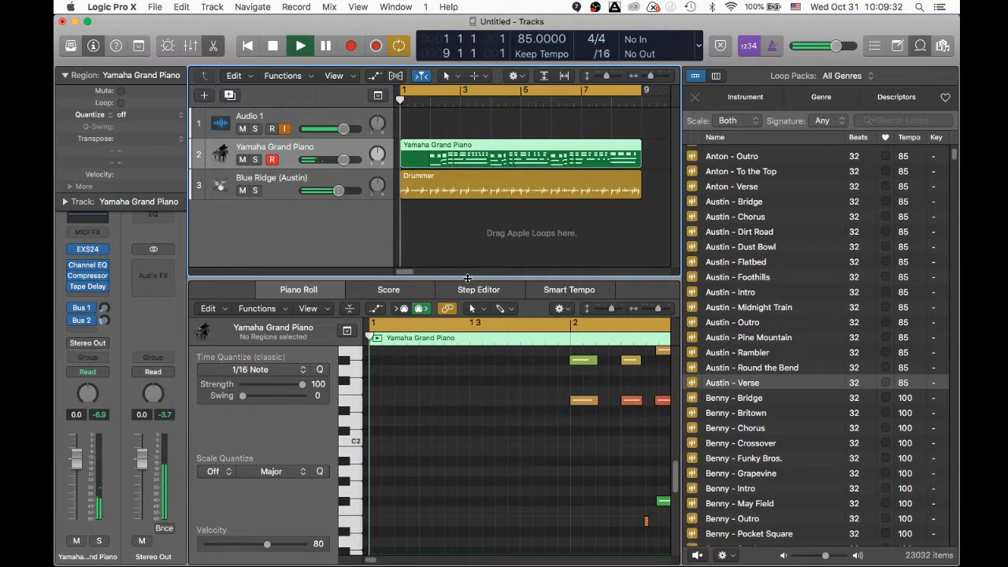
{"action": "key", "text": "space"}
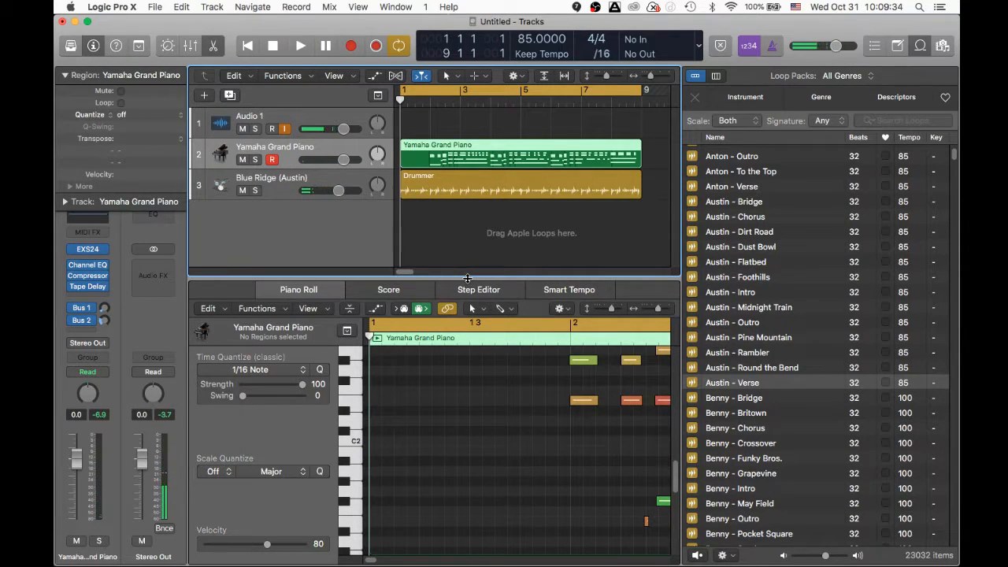
{"action": "key", "text": "Delete"}
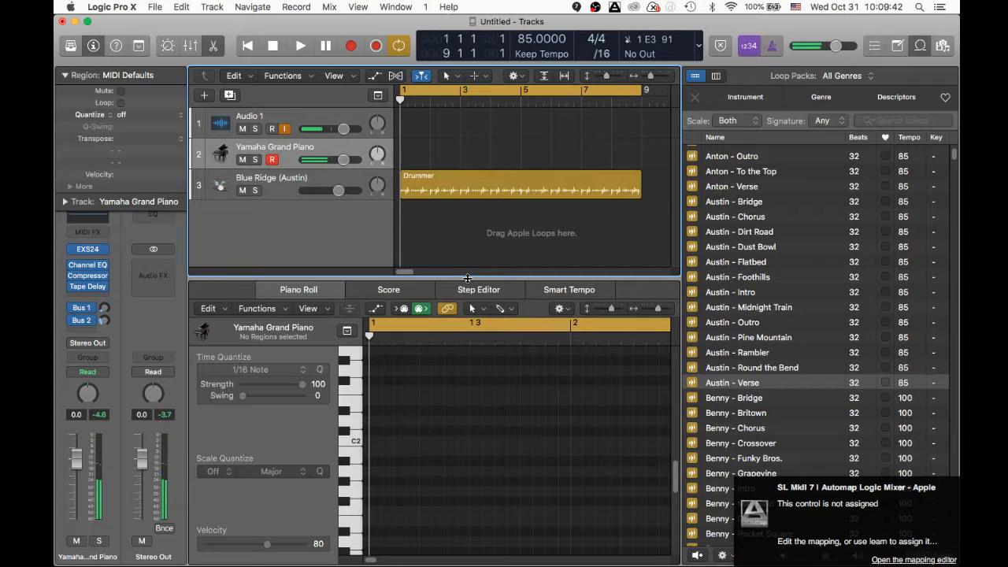
- Record a fresh piano part over bars 1–9 with count-in, then stop recording
{"action": "key", "text": "r"}
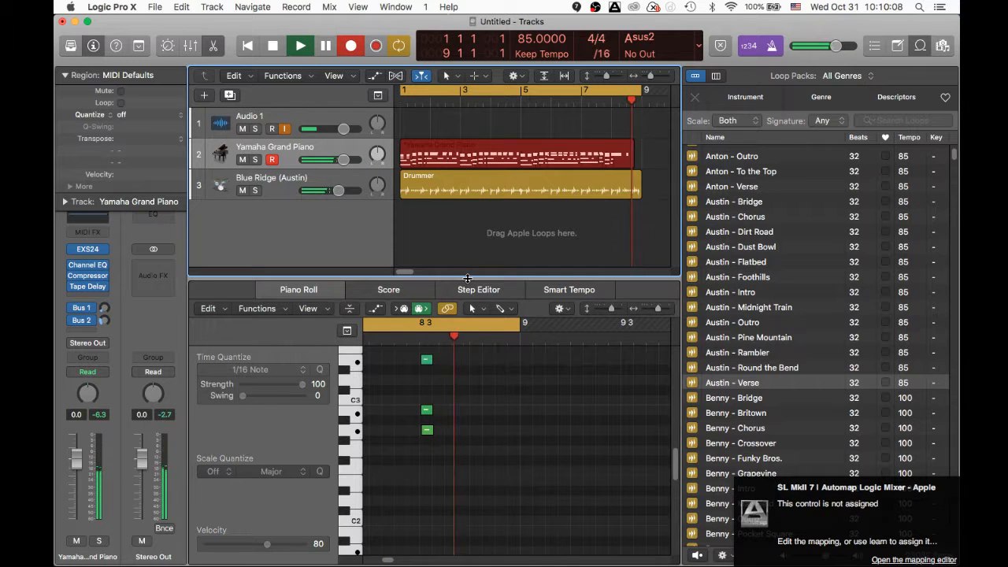
{"action": "key", "text": "space"}
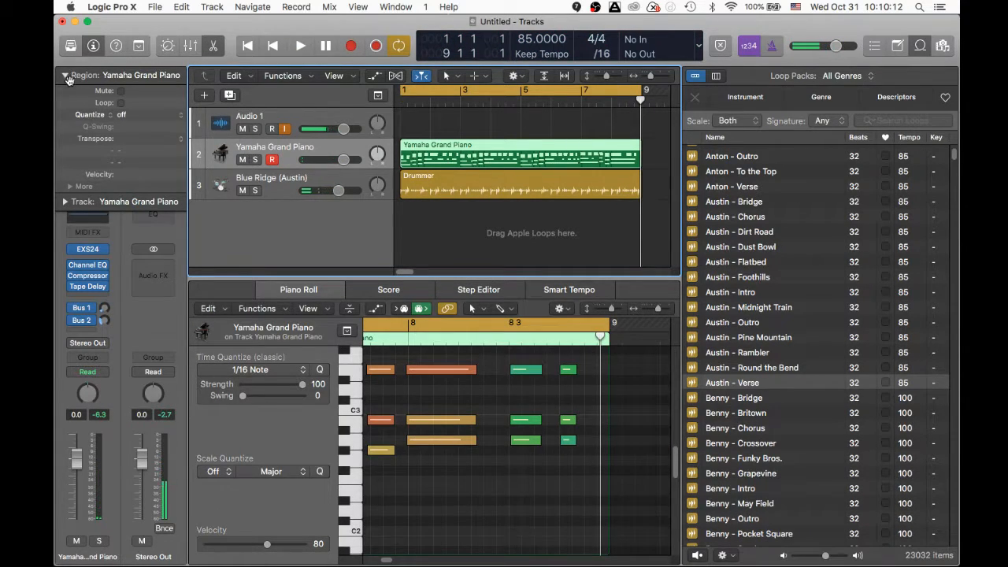
- Quantize the piano region to 1/16 Note and lower the Yamaha Grand Piano volume to -5.1 dB while playing
{"action": "left_click", "coordinate": [131, 115]}
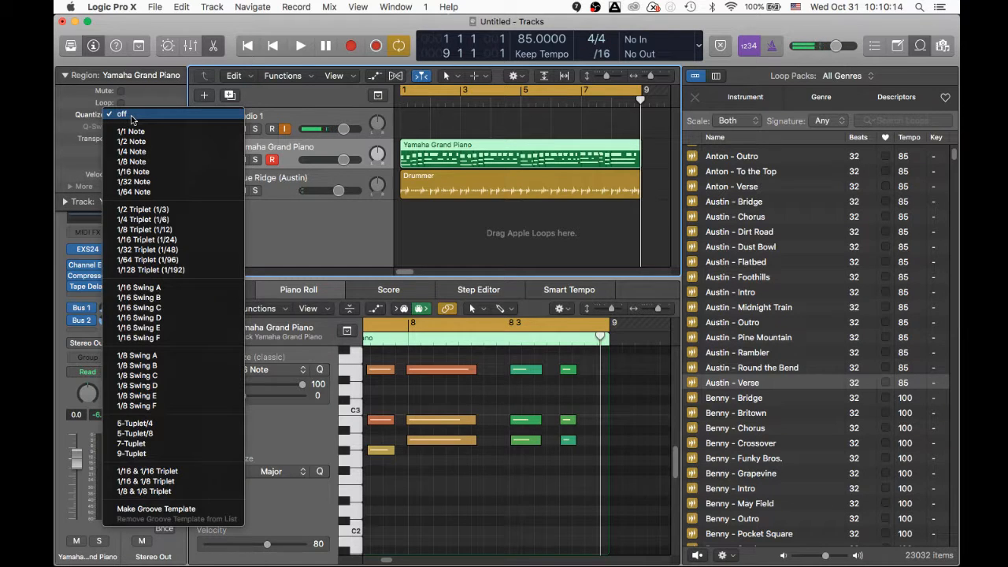
{"action": "left_click", "coordinate": [158, 177]}
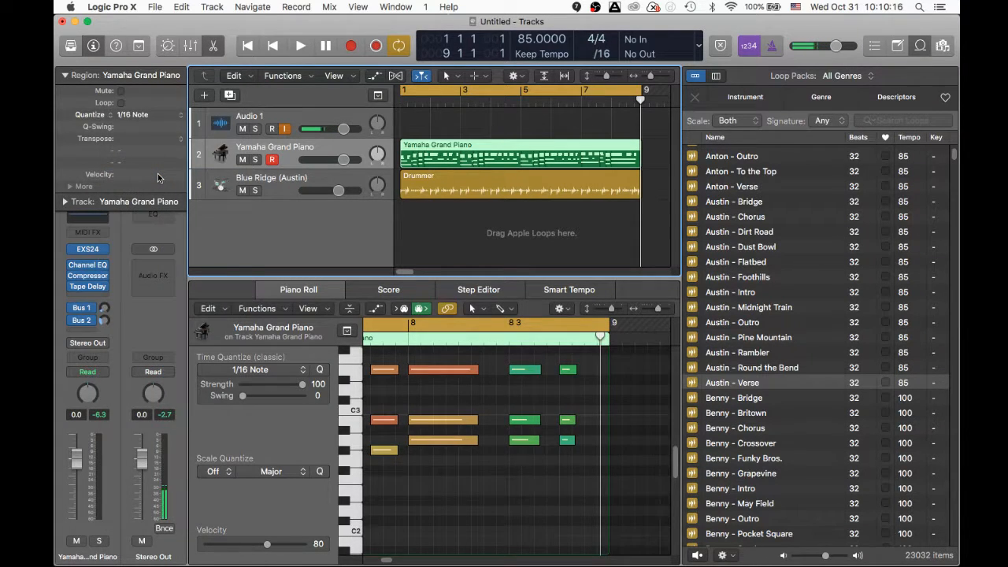
{"action": "key", "text": "space"}
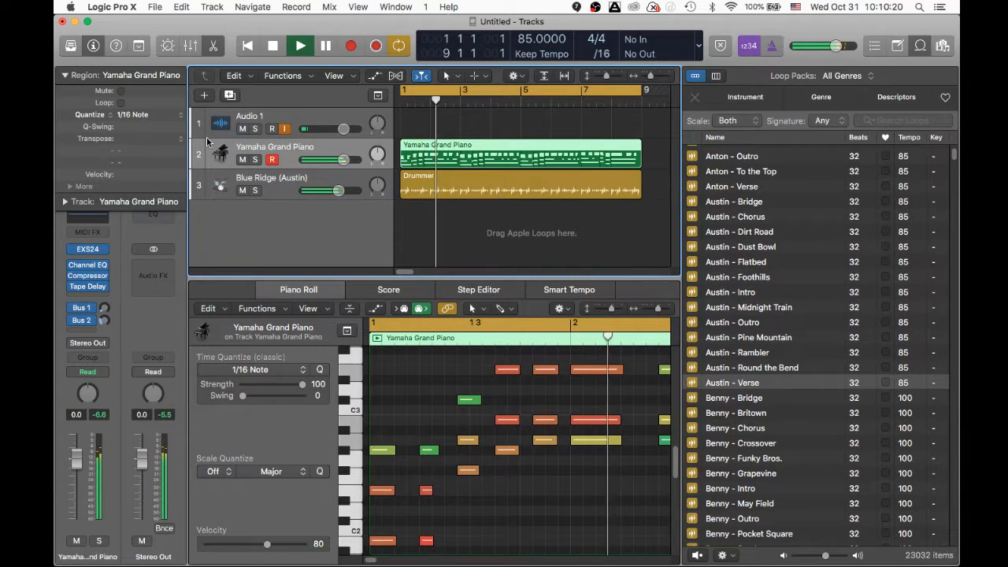
{"action": "left_click_drag", "start_coordinate": [343, 160], "coordinate": [330, 160]}
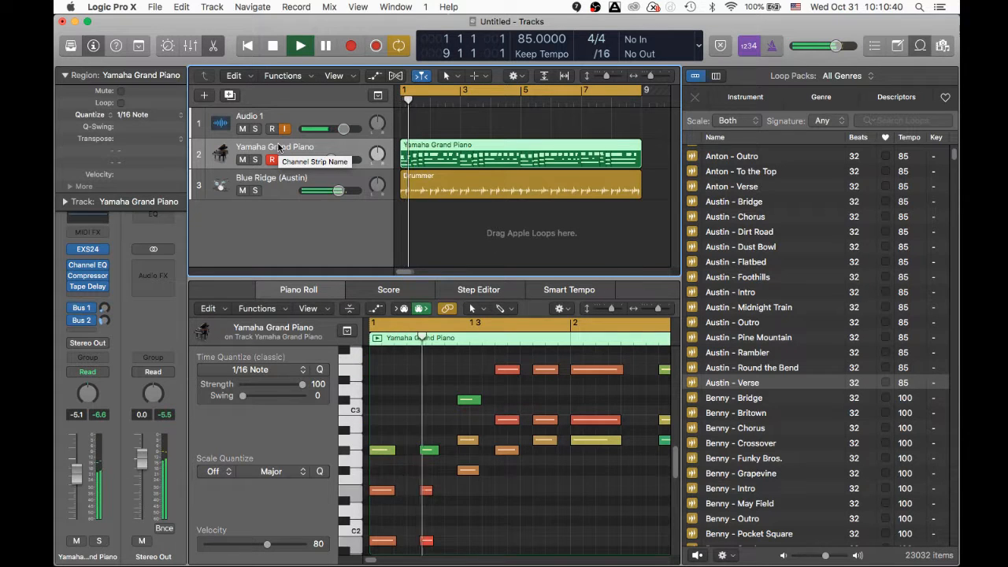
{"action": "key", "text": "space"}
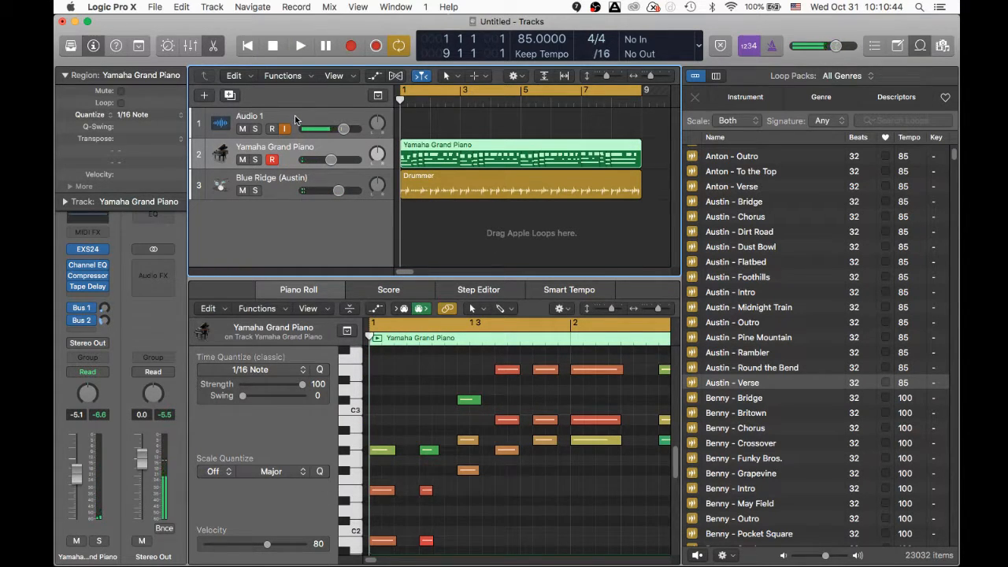
- Add an Audio 2 track below Audio 1 with its input monitoring turned off
{"action": "left_click", "coordinate": [296, 119]}
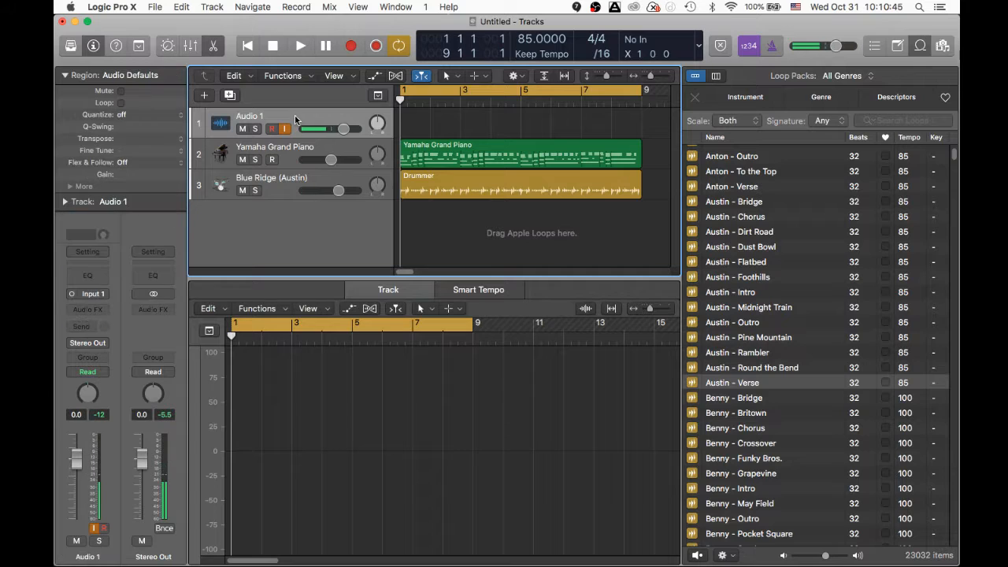
{"action": "left_click", "coordinate": [230, 96]}
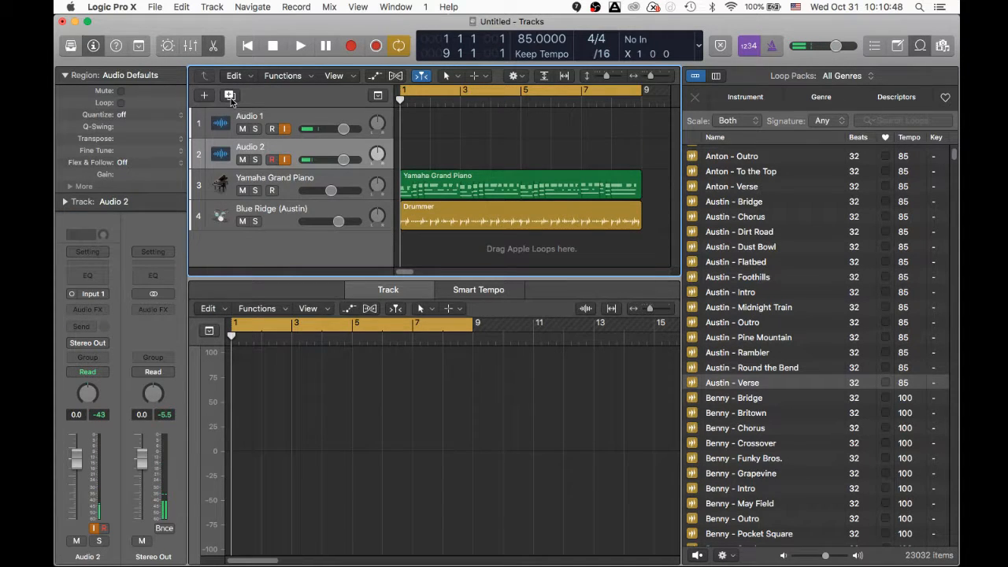
{"action": "left_click", "coordinate": [284, 161]}
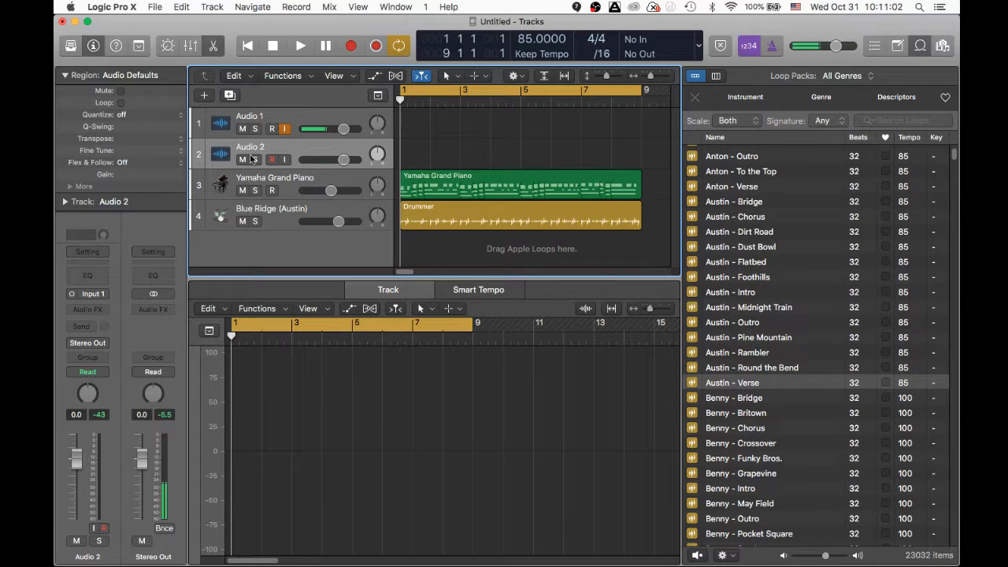
{"action": "left_click", "coordinate": [86, 252]}
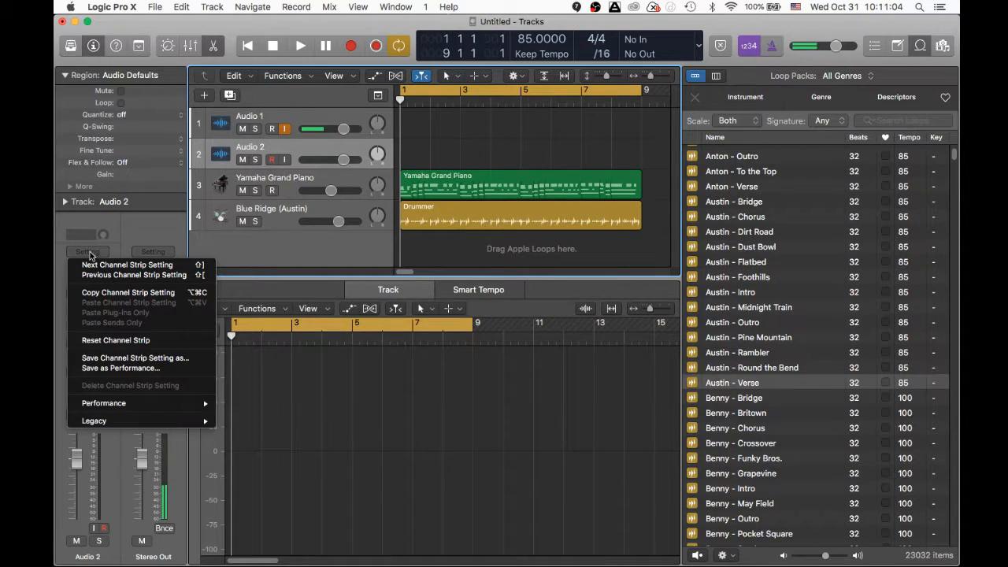
- Load the 004-Billy Joel Style performance preset and turn off Audio 1's input monitoring
{"action": "mouse_move", "coordinate": [126, 403]}
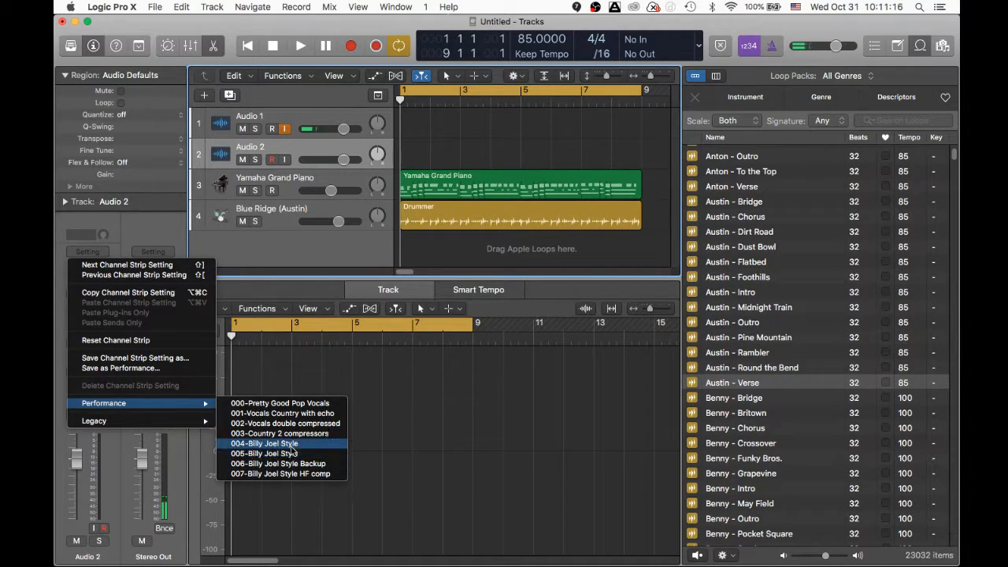
{"action": "left_click", "coordinate": [291, 447]}
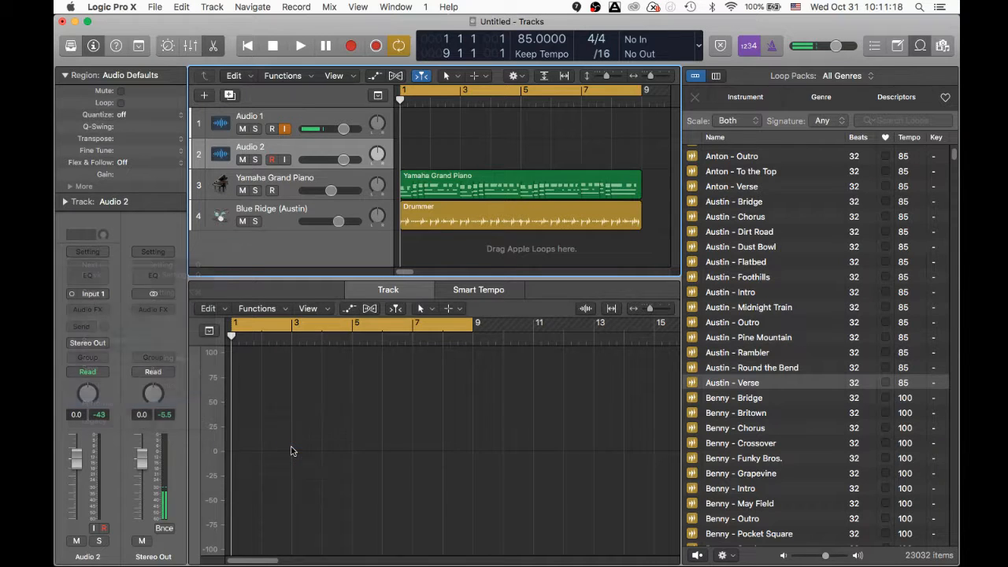
{"action": "left_click", "coordinate": [285, 129]}
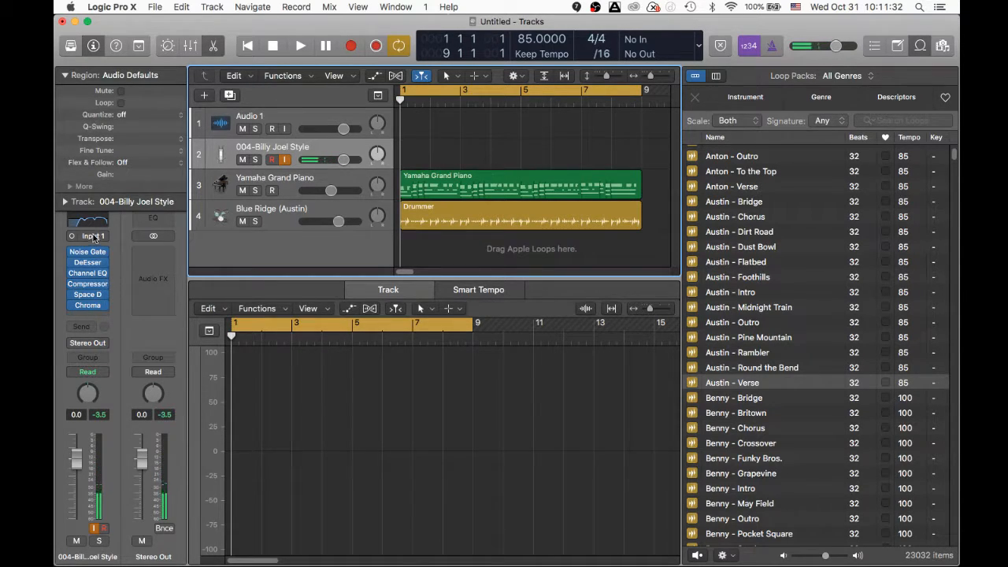
- Collapse the Region inspector and load 005-Billy Joel Style onto track 2's channel strip
{"action": "left_click", "coordinate": [65, 76]}
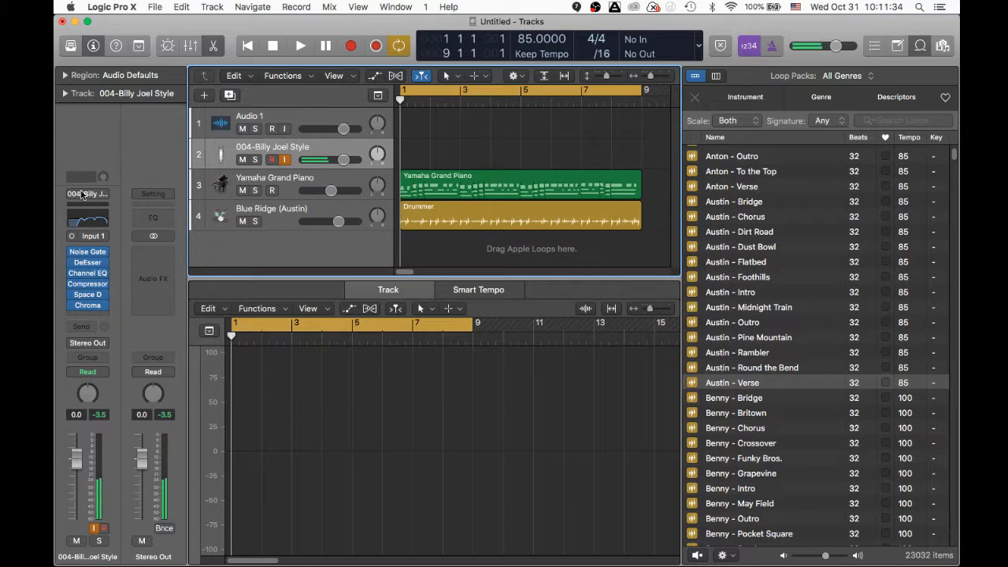
{"action": "left_click", "coordinate": [88, 194]}
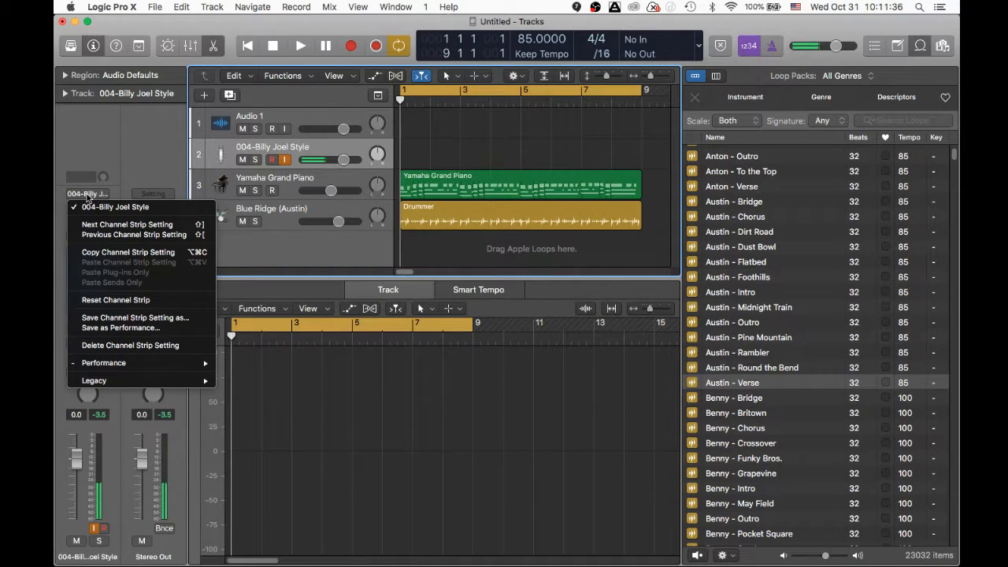
{"action": "mouse_move", "coordinate": [131, 367]}
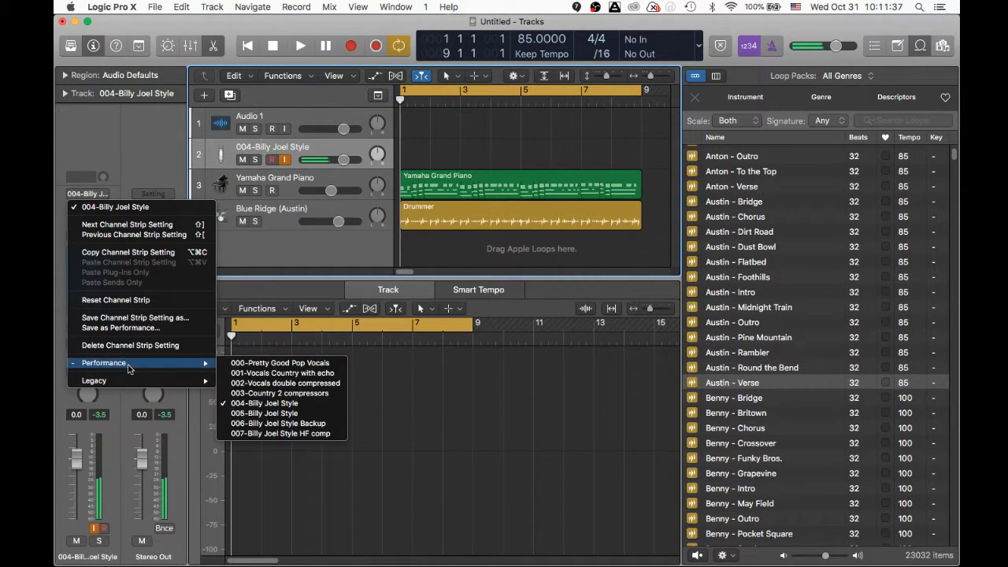
{"action": "left_click", "coordinate": [277, 414]}
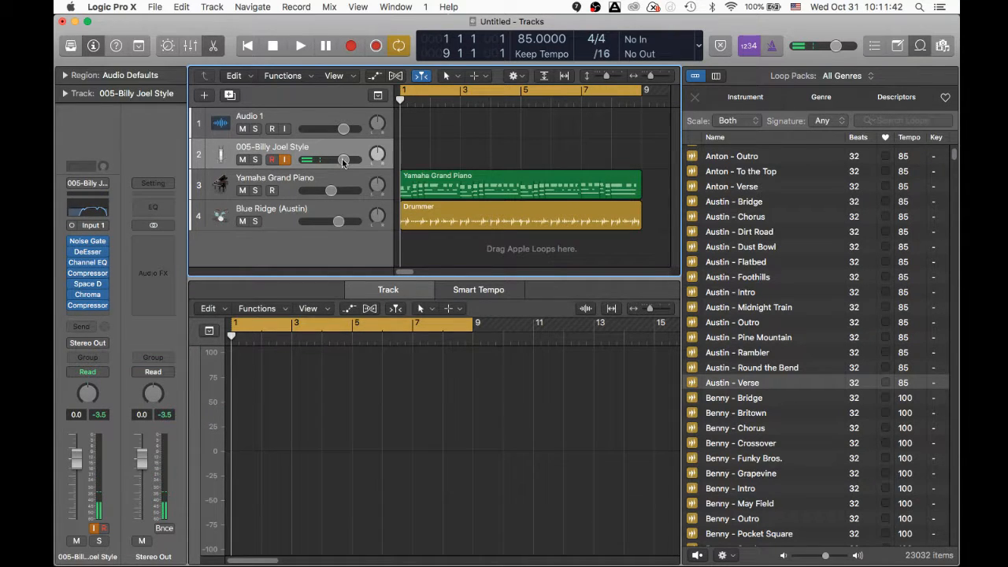
- Lower the 005-Billy Joel Style track to -12.2 dB, check it with playback, and toggle input monitoring on tracks 1 and 2
{"action": "left_click_drag", "start_coordinate": [343, 162], "coordinate": [322, 160]}
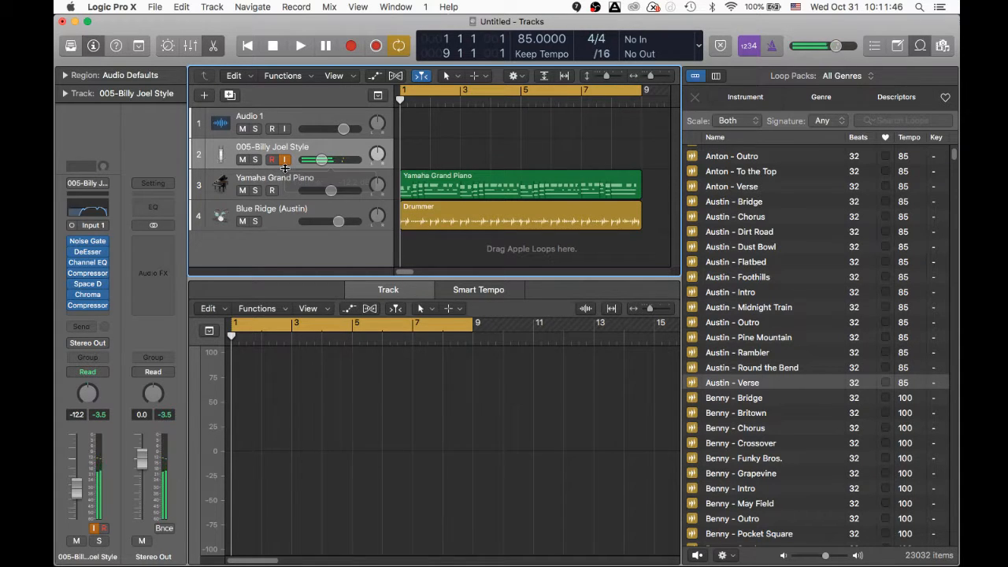
{"action": "key", "text": "space"}
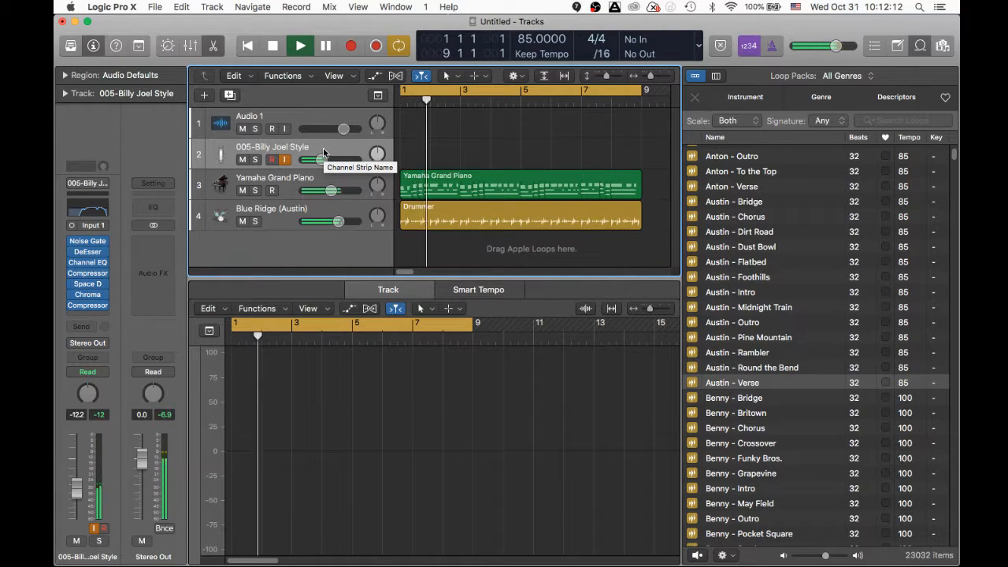
{"action": "key", "text": "space"}
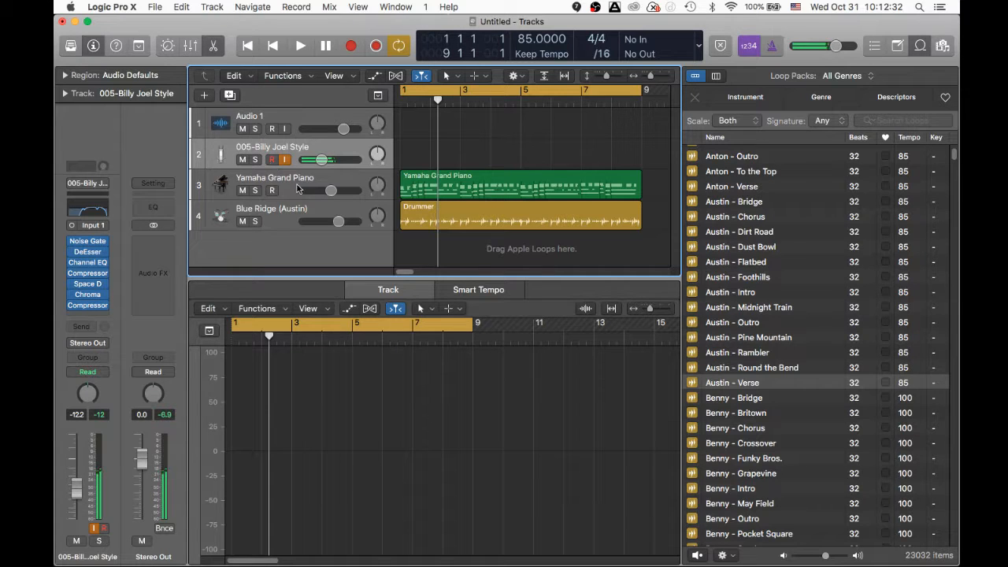
{"action": "left_click", "coordinate": [284, 128]}
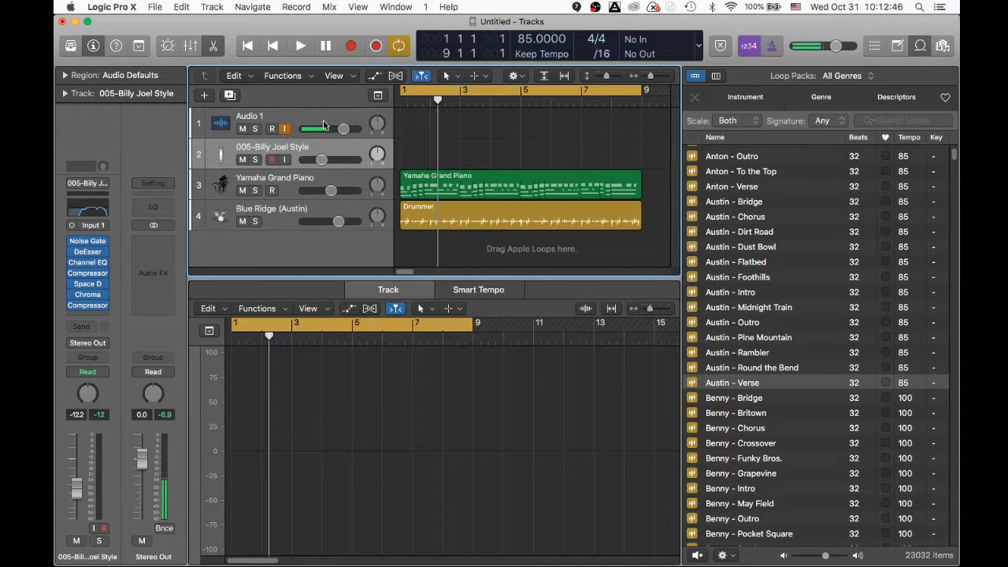
{"action": "left_click", "coordinate": [284, 160]}
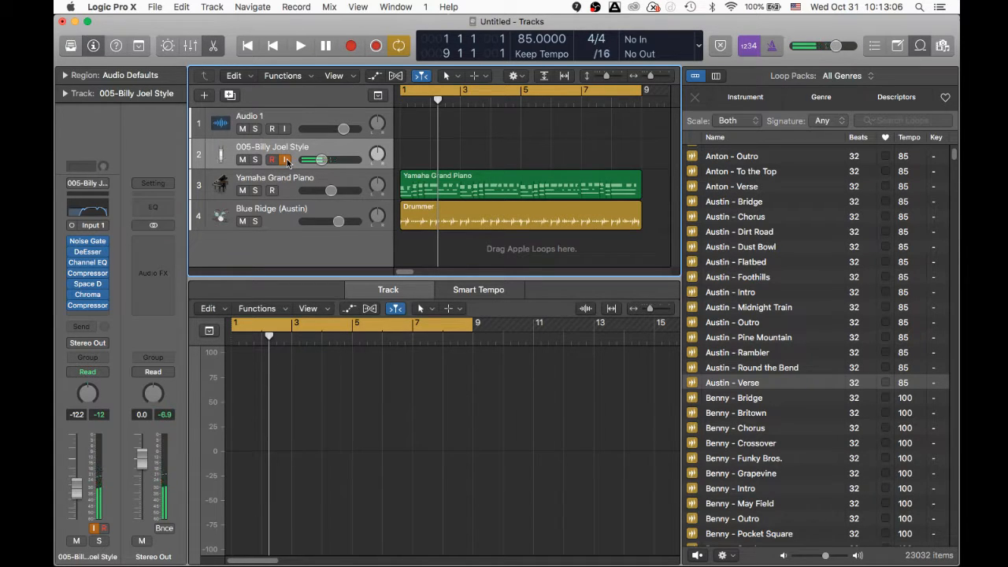
- Record the take 005-Billy Joel Style#01 across bars 1–9 with the metronome switched off
{"action": "key", "text": "r"}
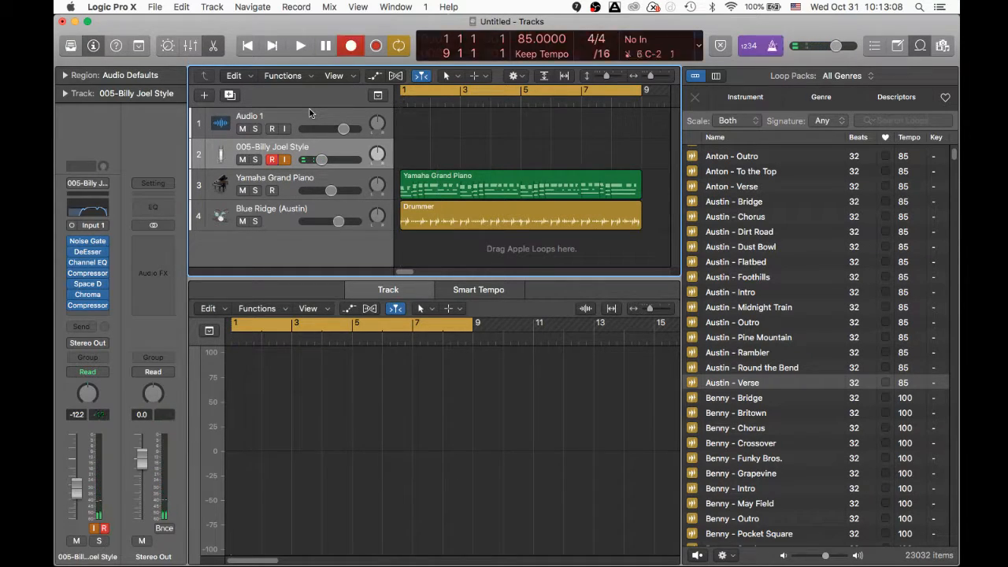
{"action": "left_click", "coordinate": [772, 48]}
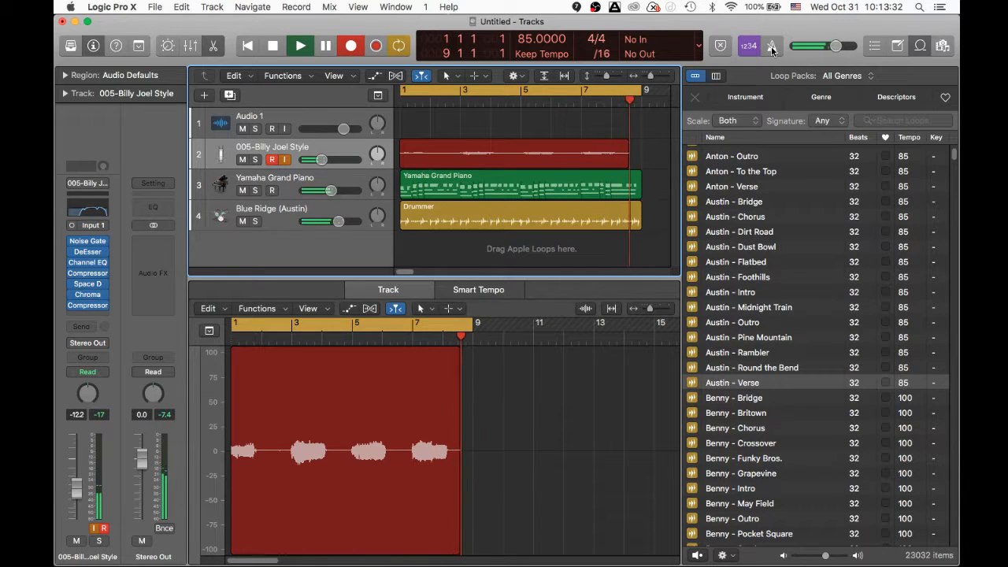
{"action": "key", "text": "space"}
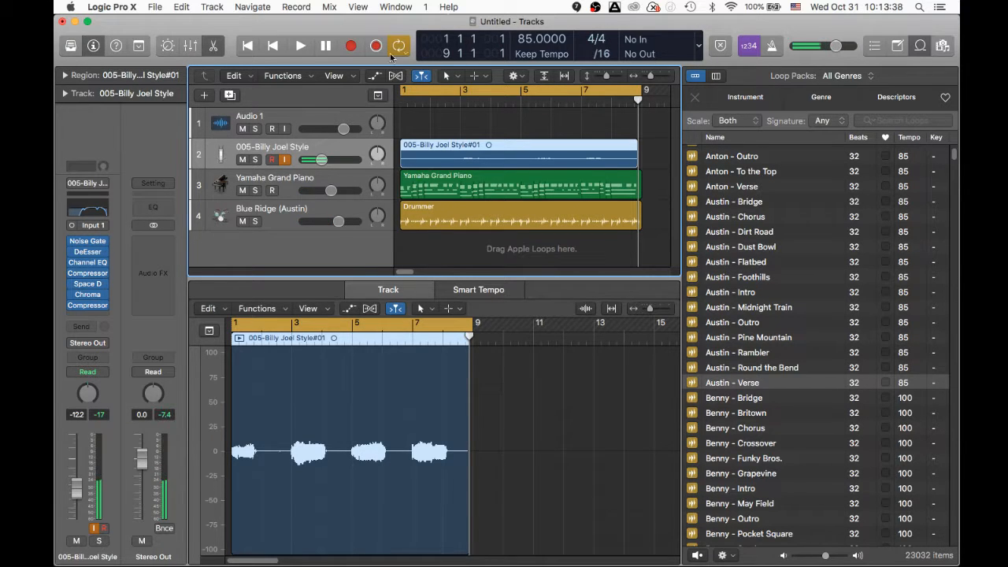
- Show flex editing on the tracks after dismissing the Audio Editor's flex prompt
{"action": "left_click", "coordinate": [370, 309]}
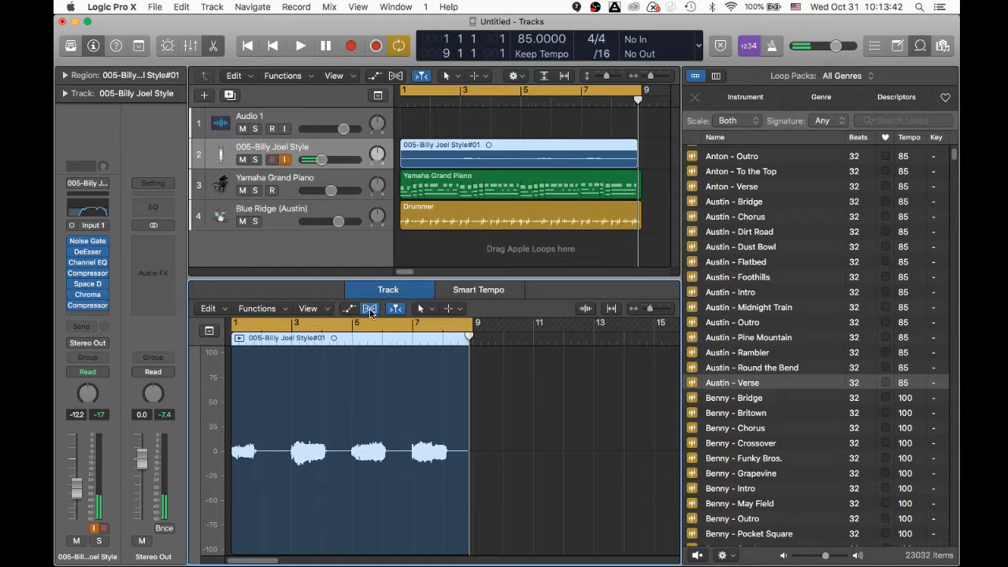
{"action": "left_click", "coordinate": [519, 209]}
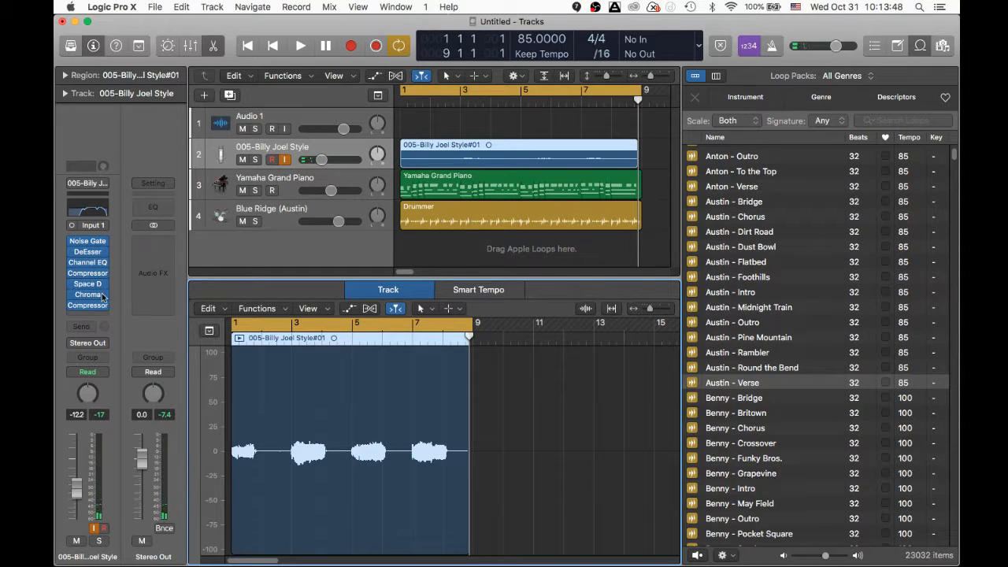
{"action": "left_click", "coordinate": [396, 76]}
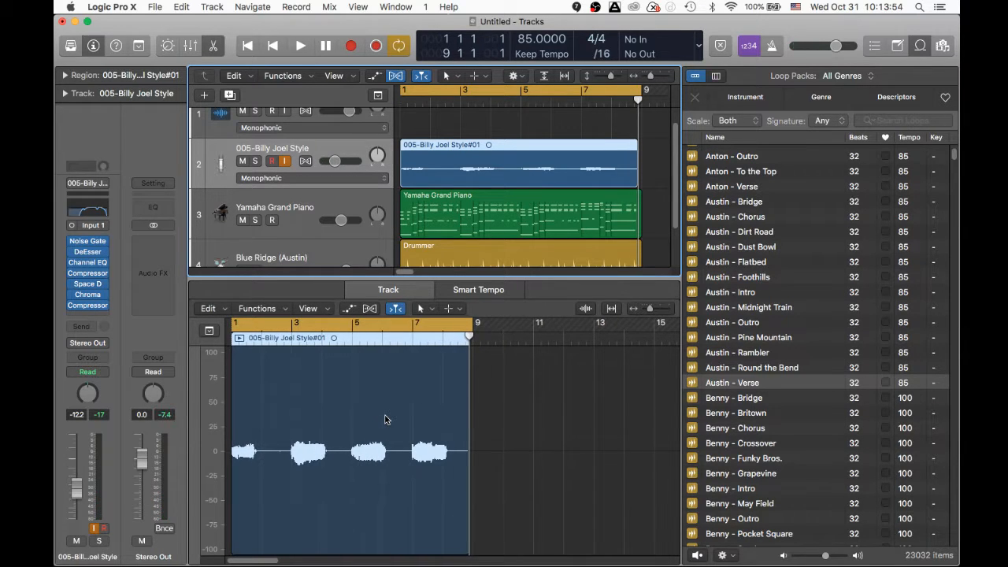
{"action": "scroll", "coordinate": [385, 420], "scroll_direction": "up", "scroll_amount": 8}
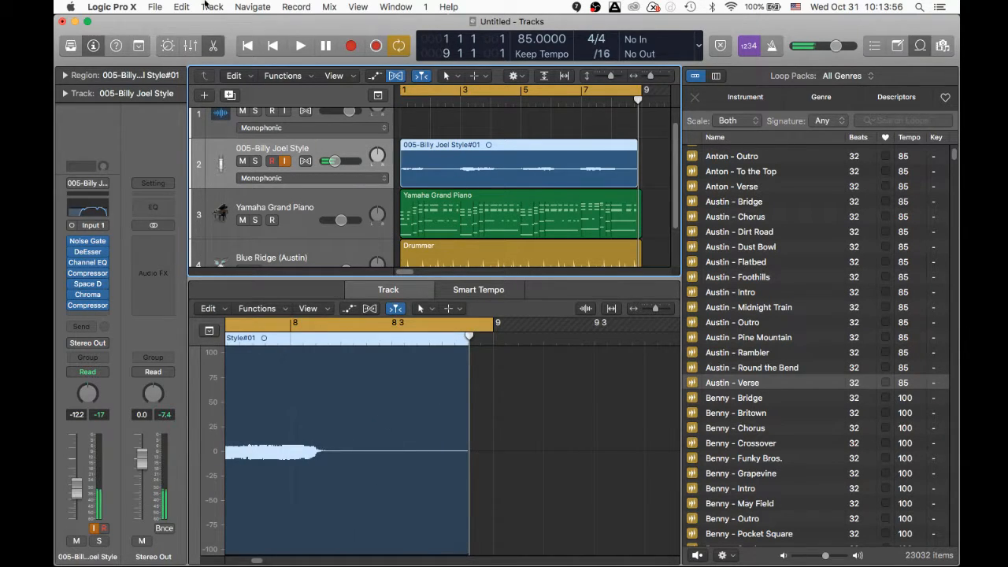
- Close the Mixer and Inspector so the tracks area fills the window
{"action": "left_click", "coordinate": [191, 46]}
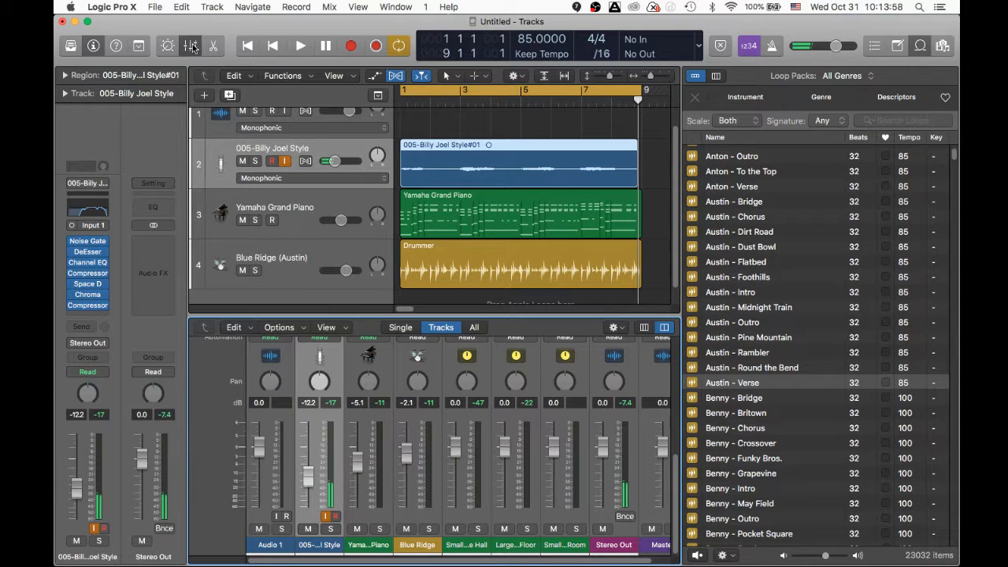
{"action": "left_click", "coordinate": [191, 46]}
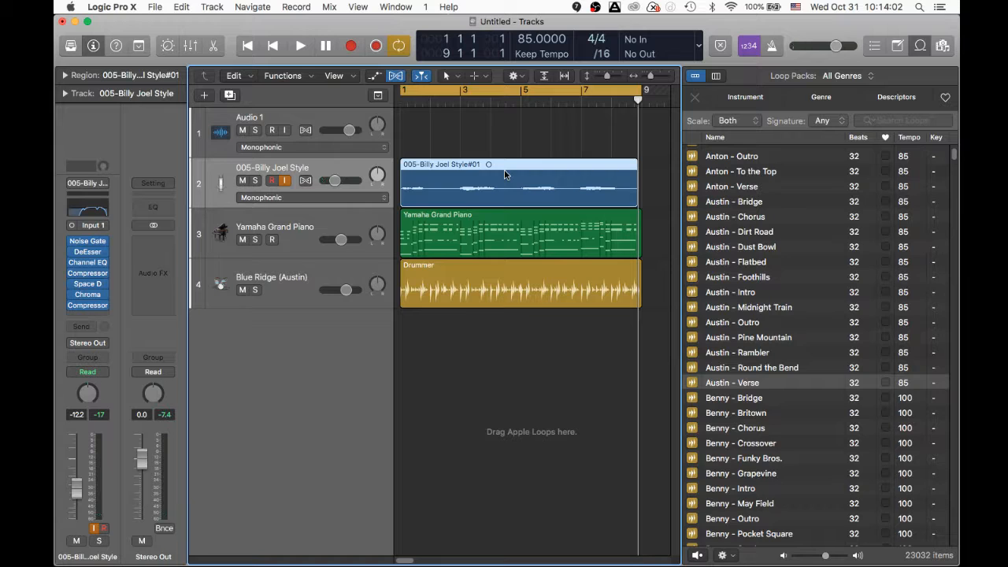
{"action": "left_click", "coordinate": [93, 46]}
{"action": "left_click", "coordinate": [93, 46]}
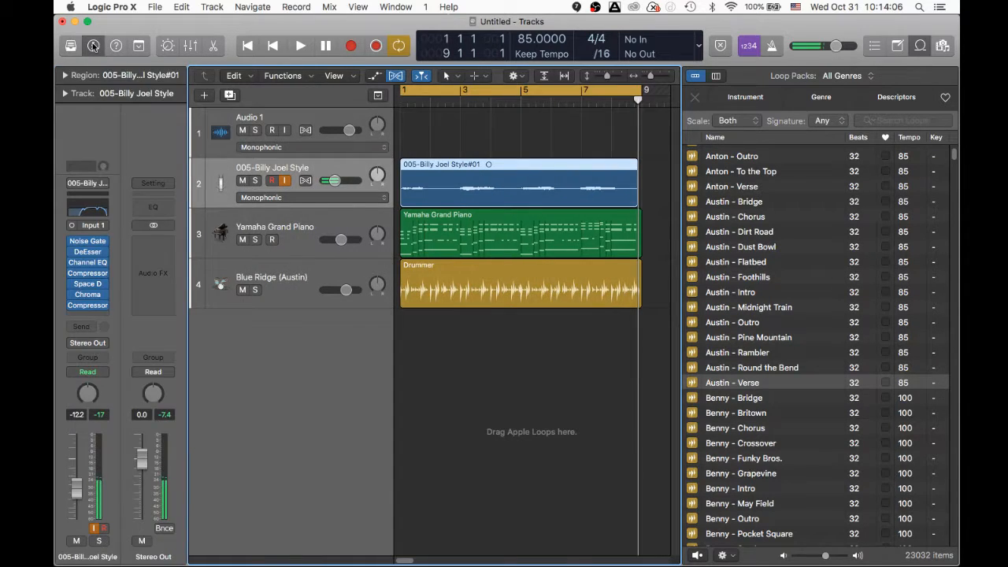
{"action": "left_click", "coordinate": [93, 45]}
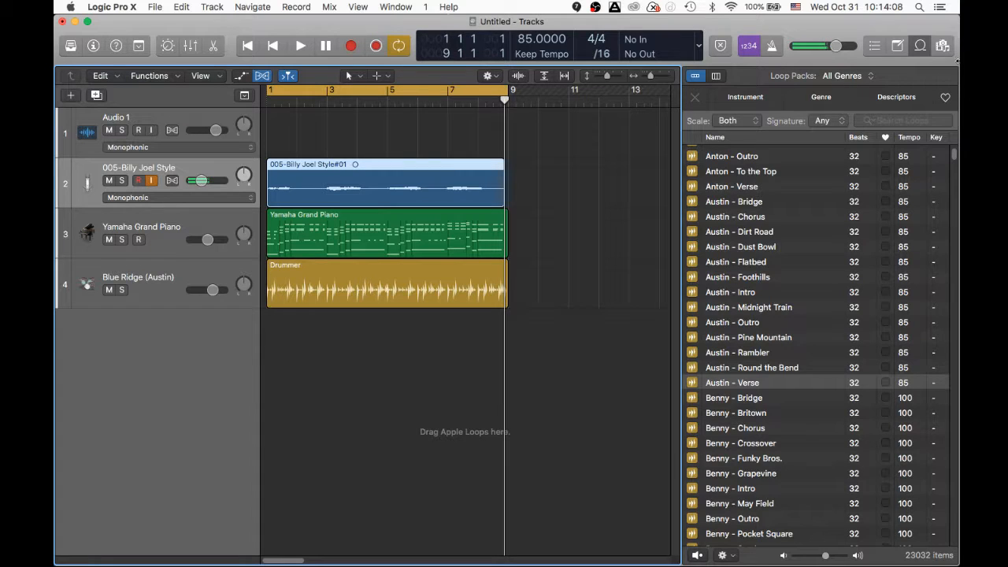
- Hide the loop browser, enable Audio 1 input monitoring, and enlarge the region waveforms
{"action": "left_click", "coordinate": [920, 46]}
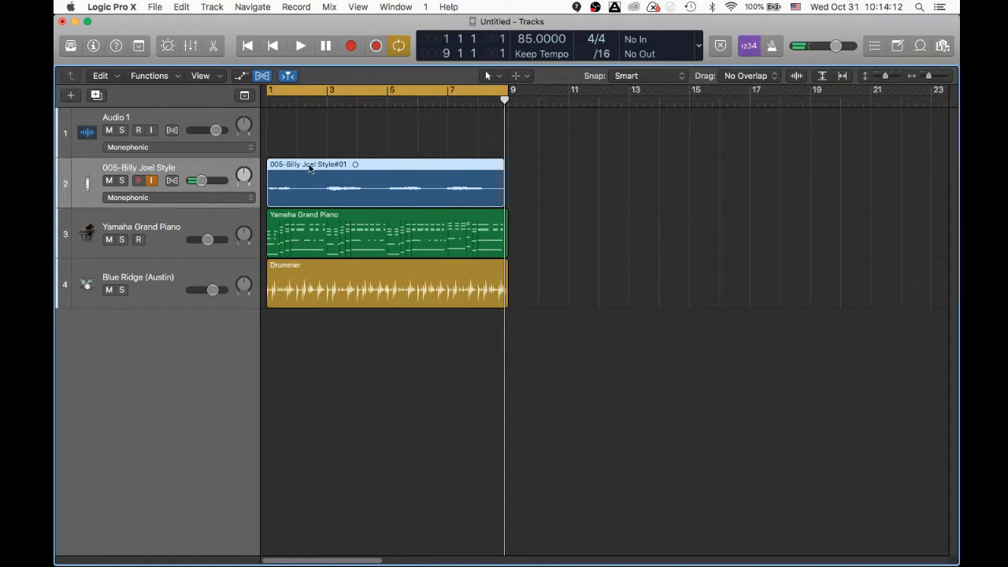
{"action": "left_click", "coordinate": [150, 130]}
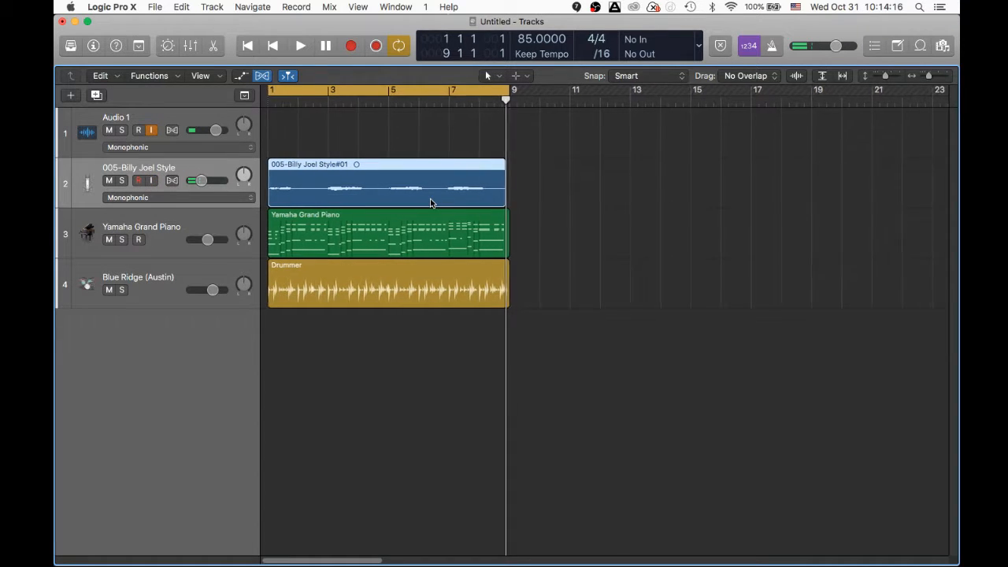
{"action": "left_click", "coordinate": [797, 75]}
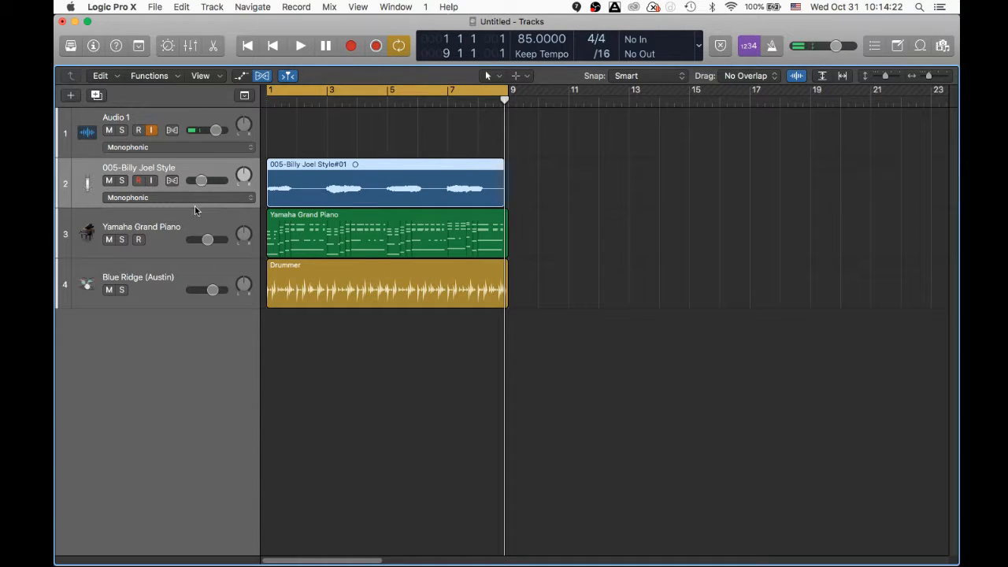
- Switch track 2 to Flex Pitch mode and make the tracks taller to show pitch notes
{"action": "left_click", "coordinate": [216, 198]}
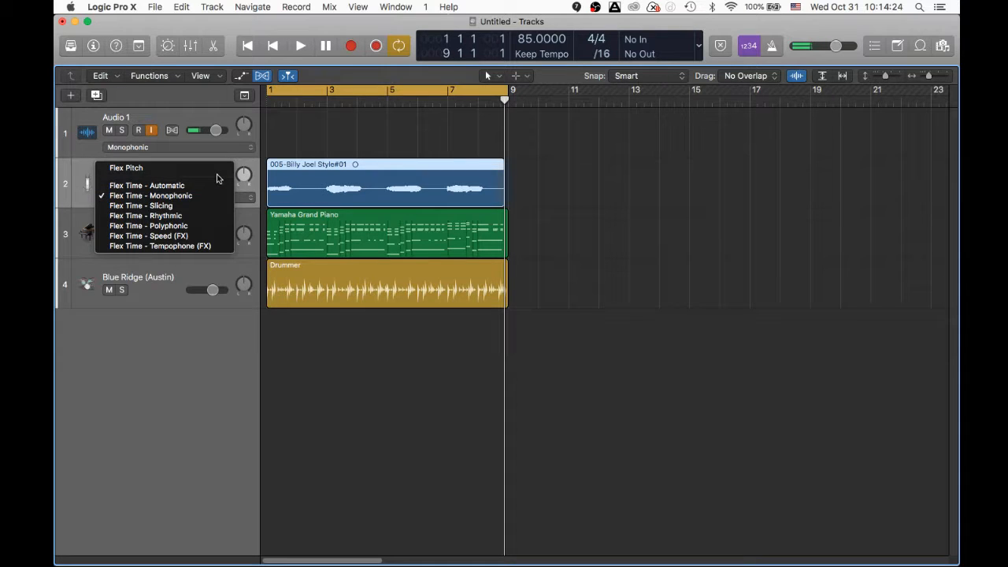
{"action": "left_click", "coordinate": [158, 169]}
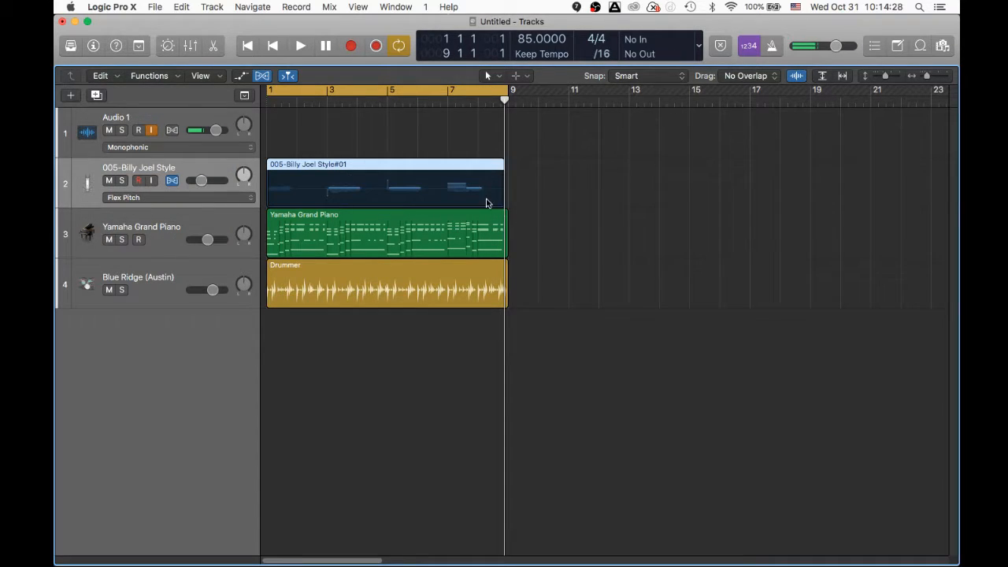
{"action": "left_click_drag", "start_coordinate": [886, 76], "coordinate": [936, 78]}
{"action": "scroll", "coordinate": [372, 358], "scroll_direction": "left", "scroll_amount": 12}
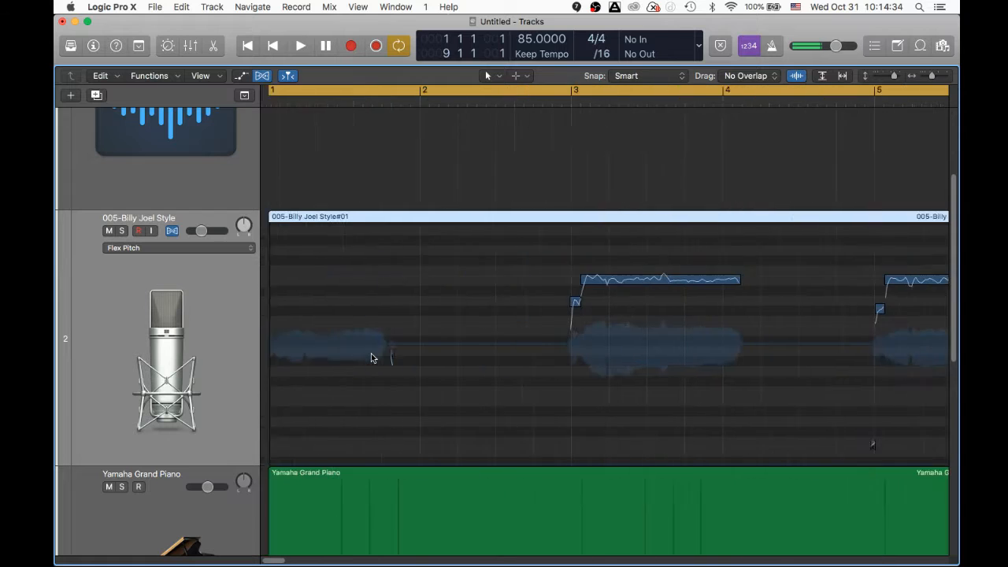
- Play back the recorded vocal, then open the Audio Track Editor for the vocal track
{"action": "key", "text": "space"}
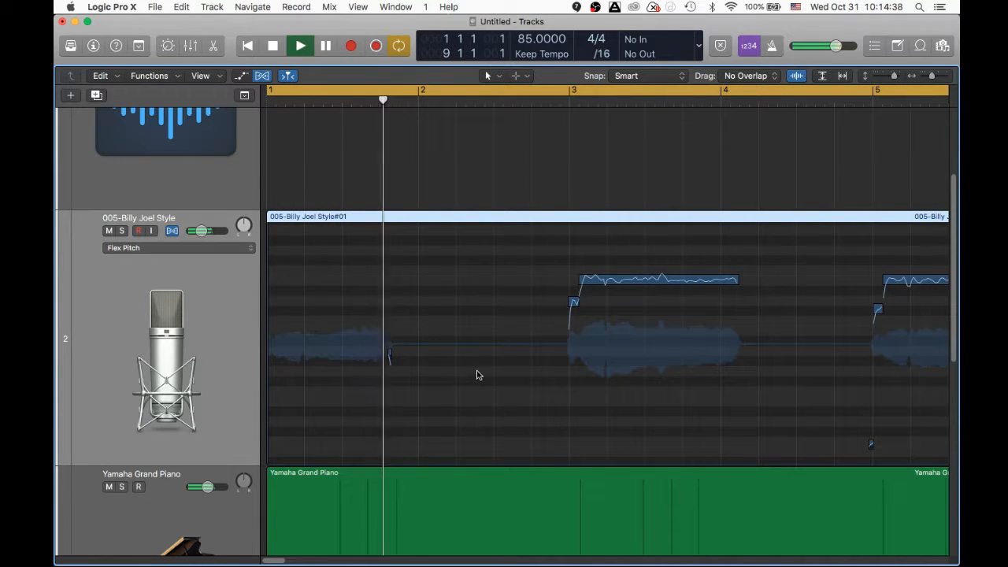
{"action": "key", "text": "space"}
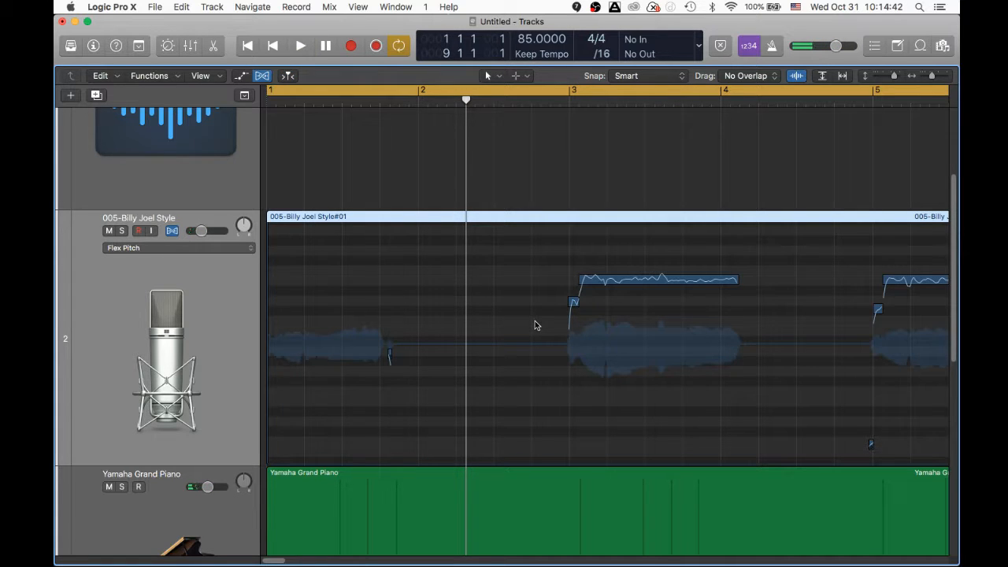
{"action": "key", "text": "space"}
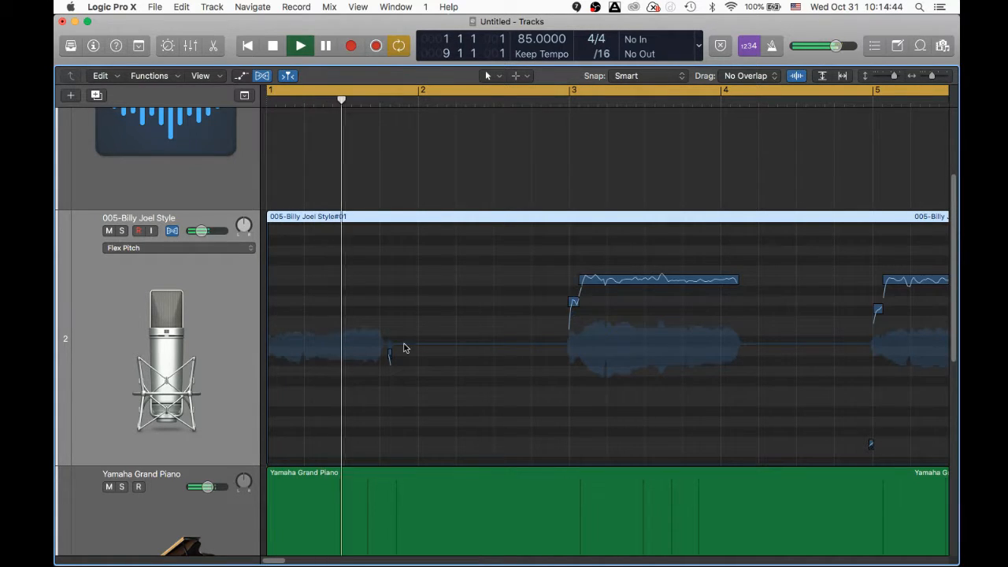
{"action": "key", "text": "space"}
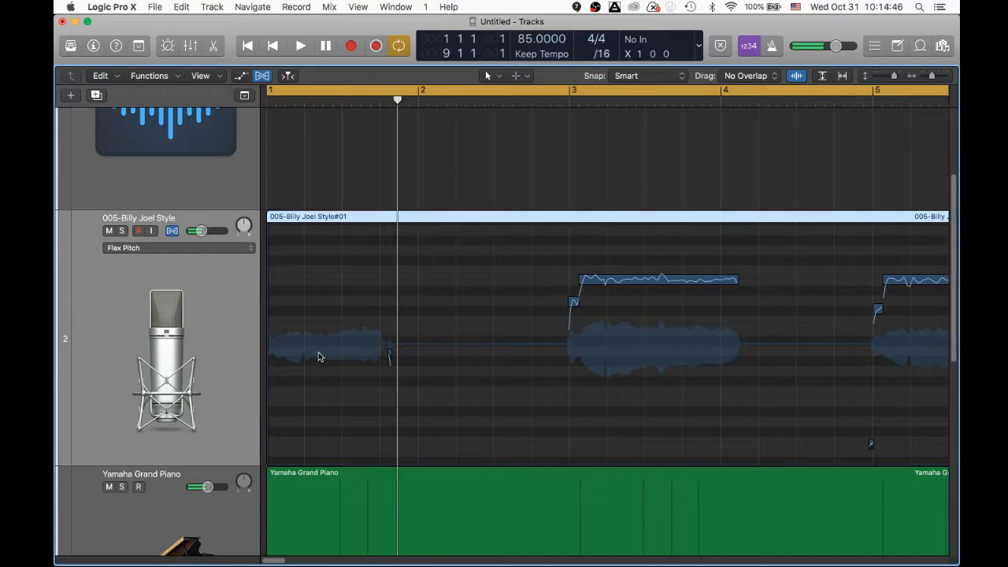
{"action": "key", "text": "e"}
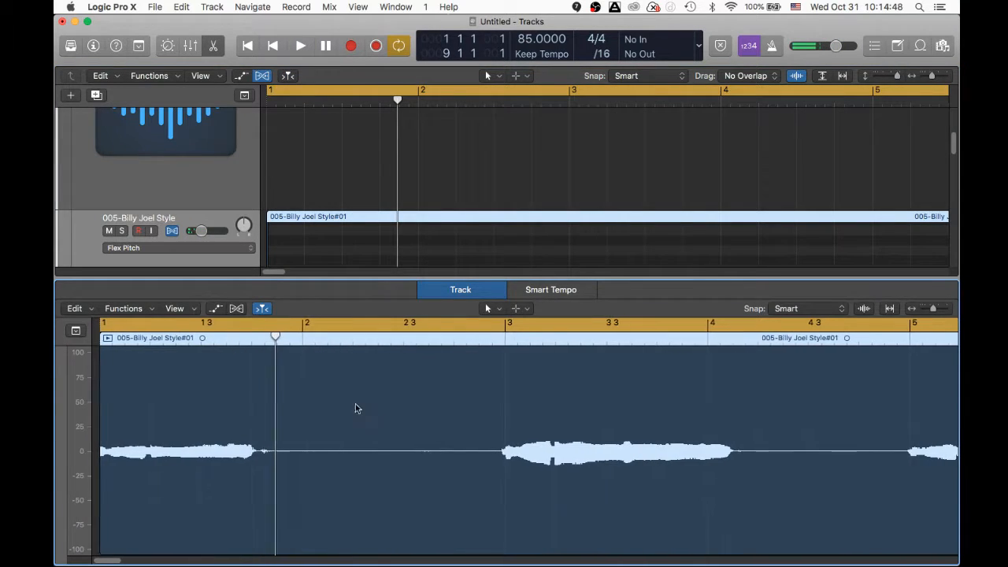
- Display the vocal as Flex Pitch notes and zoom in around the playhead
{"action": "left_click", "coordinate": [237, 308]}
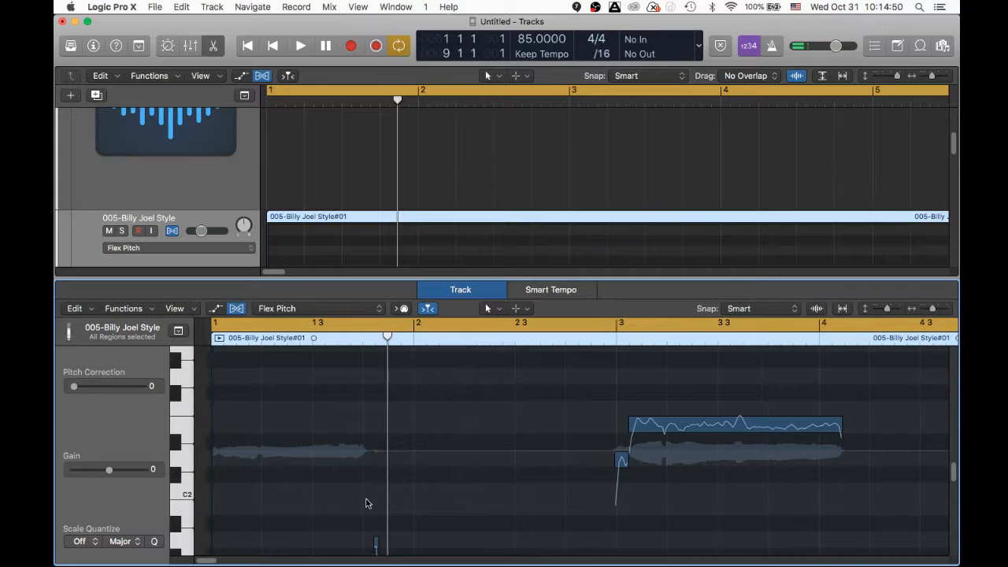
{"action": "scroll", "coordinate": [366, 502], "scroll_direction": "down", "scroll_amount": 5}
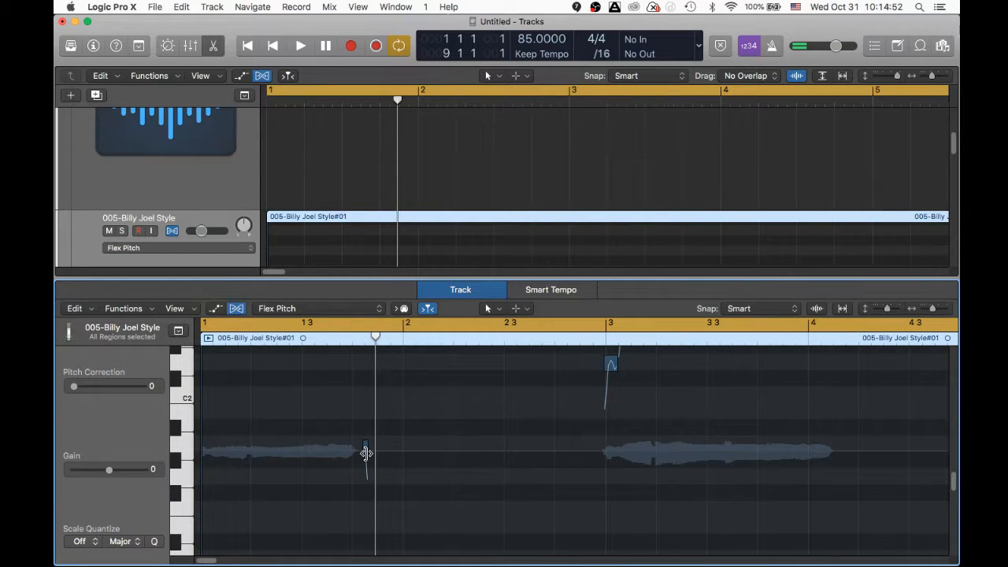
{"action": "key", "text": "super+Right"}
{"action": "key", "text": "super+Right"}
{"action": "key", "text": "super+Right"}
{"action": "key", "text": "super+Right"}
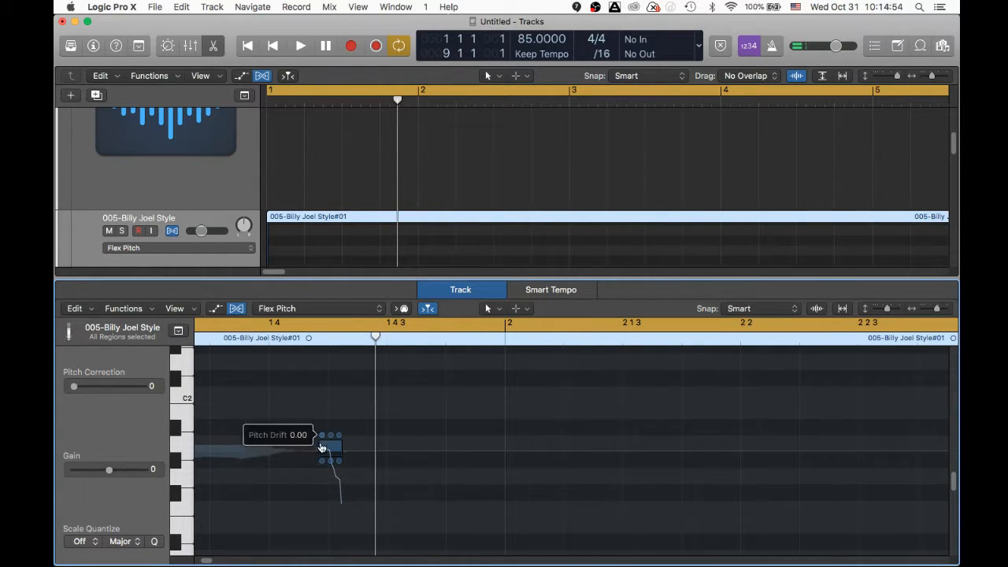
- Try moving the short note before bar 2 earlier twice, undoing each move
{"action": "left_click_drag", "start_coordinate": [321, 448], "coordinate": [296, 446]}
{"action": "key", "text": "super+z"}
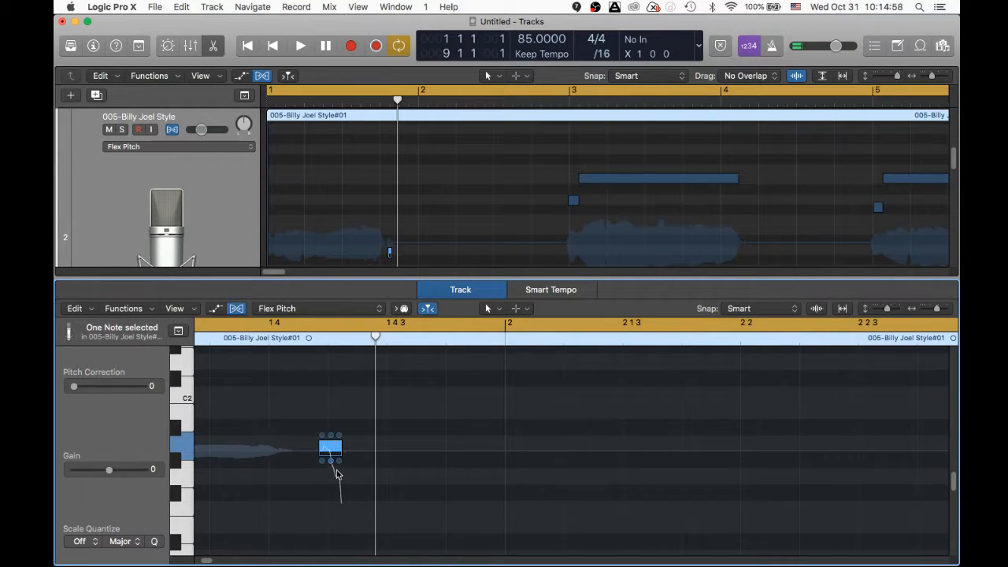
{"action": "scroll", "coordinate": [336, 473], "scroll_direction": "left", "scroll_amount": 3}
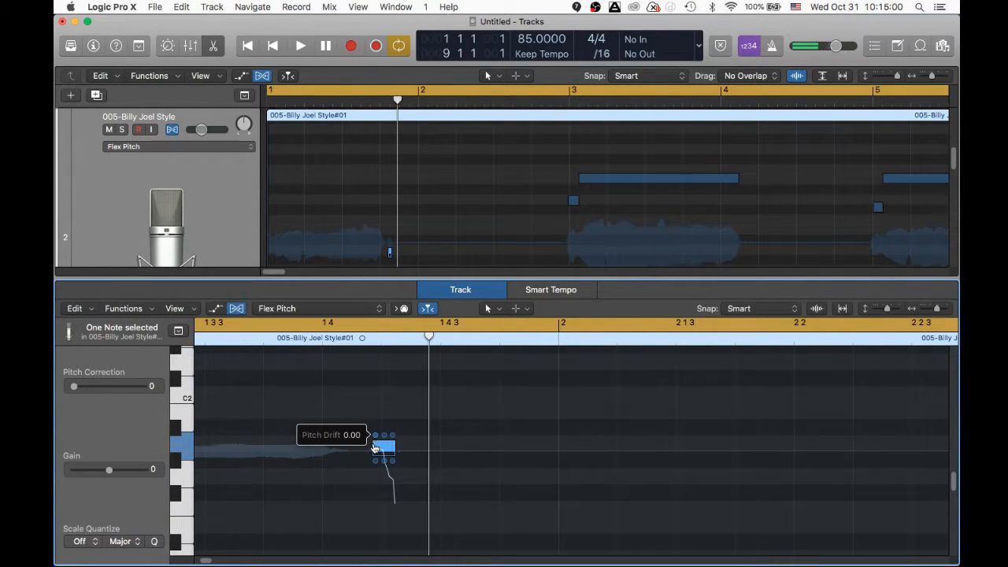
{"action": "left_click_drag", "start_coordinate": [375, 445], "coordinate": [303, 447]}
{"action": "key", "text": "super+z"}
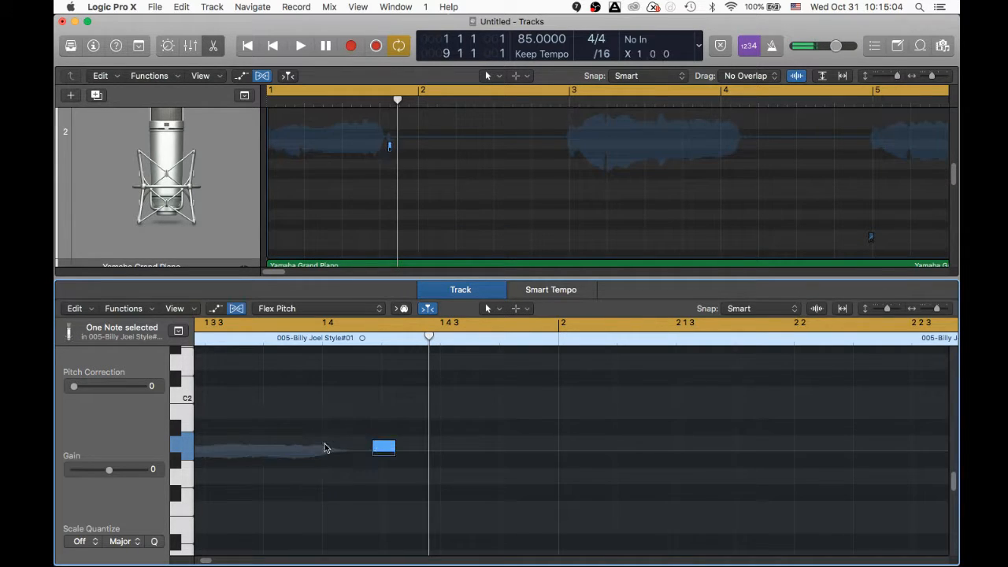
{"action": "scroll", "coordinate": [325, 448], "scroll_direction": "left", "scroll_amount": 6}
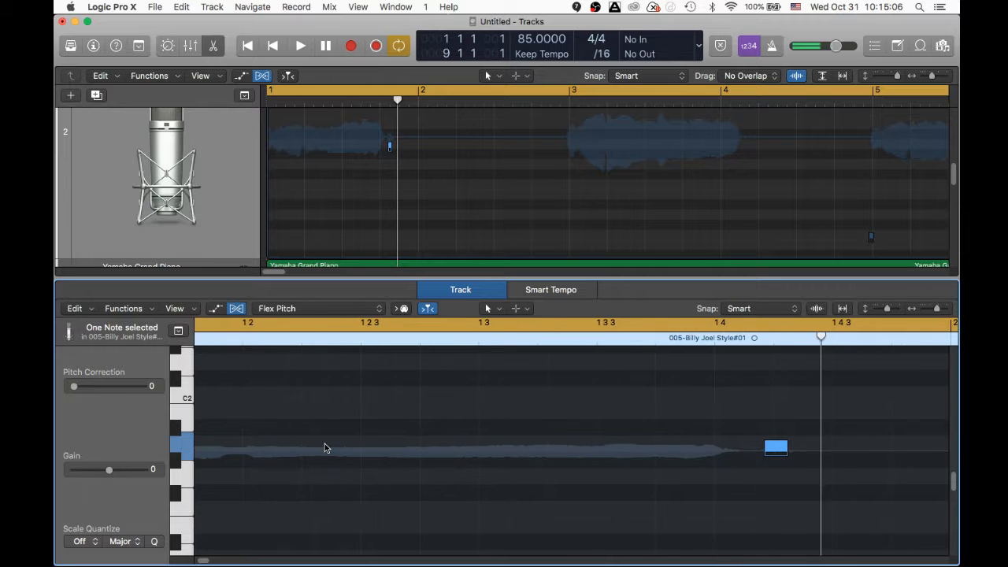
{"action": "scroll", "coordinate": [325, 451], "scroll_direction": "down", "scroll_amount": 5}
{"action": "scroll", "coordinate": [326, 452], "scroll_direction": "up", "scroll_amount": 5}
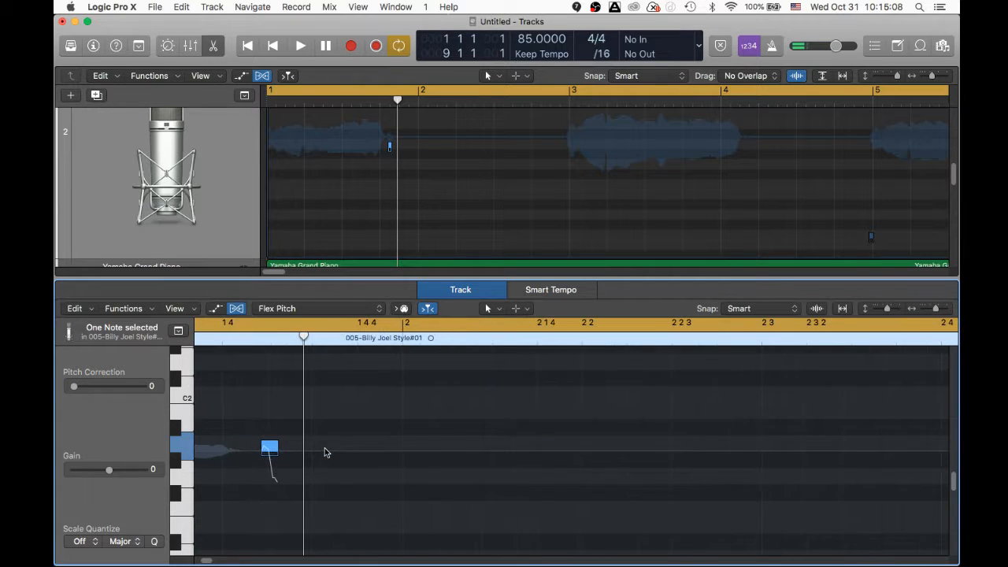
{"action": "scroll", "coordinate": [324, 450], "scroll_direction": "left", "scroll_amount": 4}
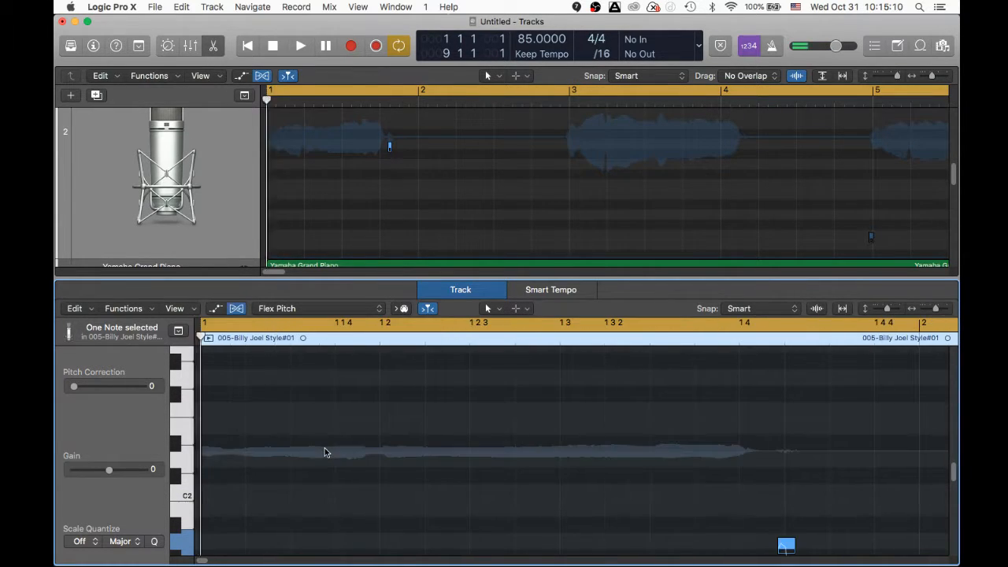
- Flatten the long bar 3 note's vibrato to about 4% and replay from just before bar 3
{"action": "key", "text": "space"}
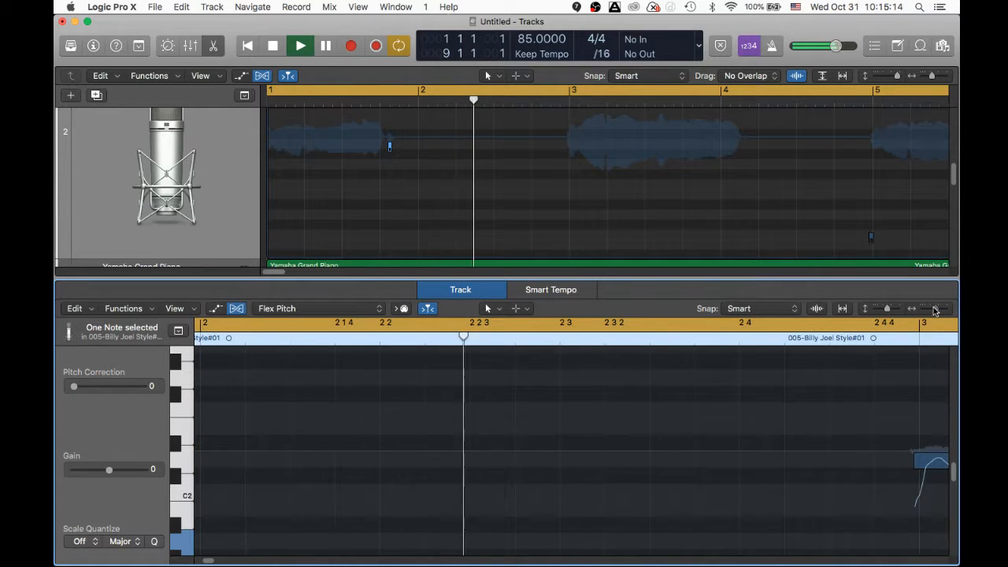
{"action": "left_click_drag", "start_coordinate": [936, 309], "coordinate": [933, 311]}
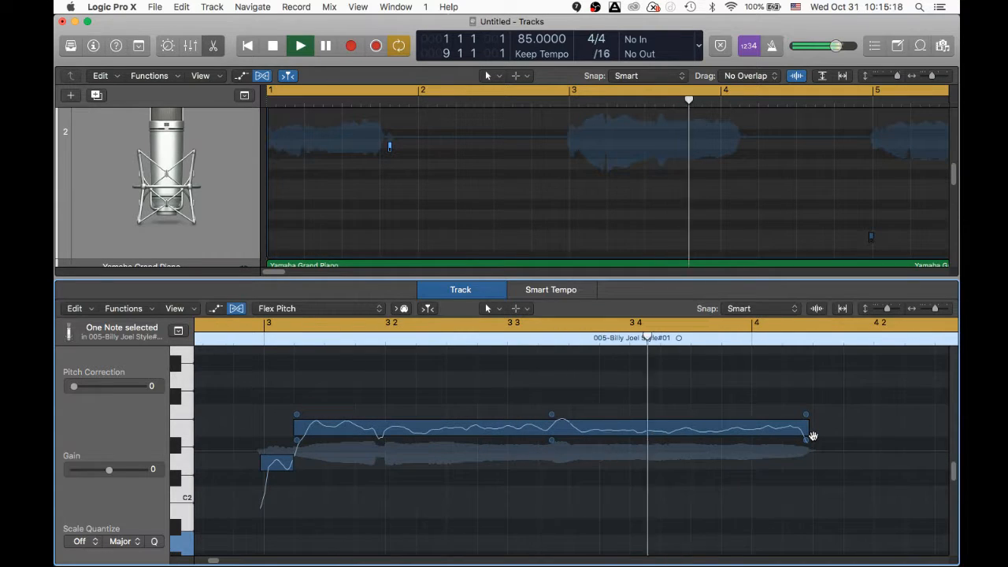
{"action": "key", "text": "space"}
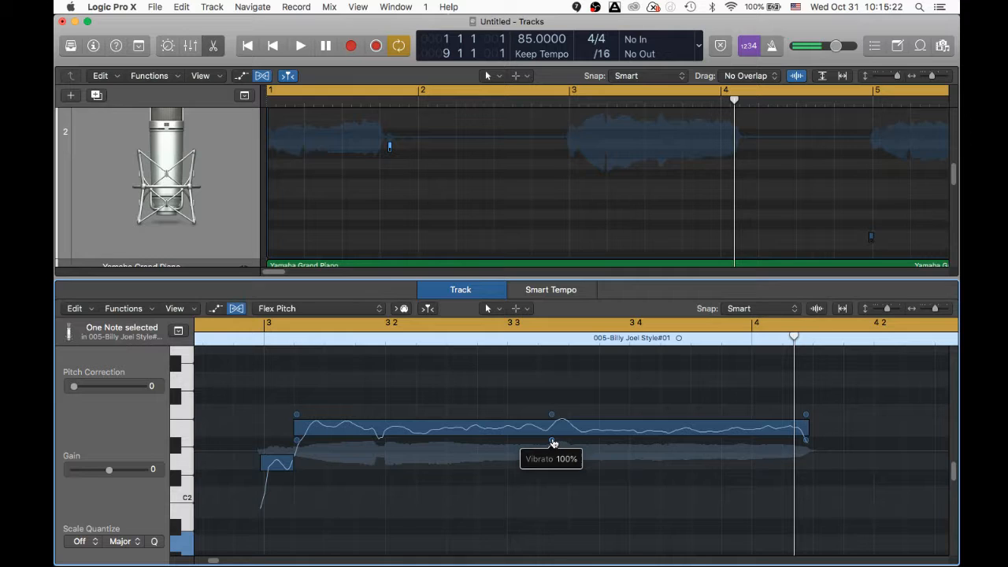
{"action": "mouse_move", "coordinate": [554, 443]}
{"action": "left_mouse_down"}
{"action": "mouse_move", "coordinate": [554, 474]}
{"action": "mouse_move", "coordinate": [552, 443]}
{"action": "left_mouse_up"}
{"action": "left_click", "coordinate": [213, 340]}
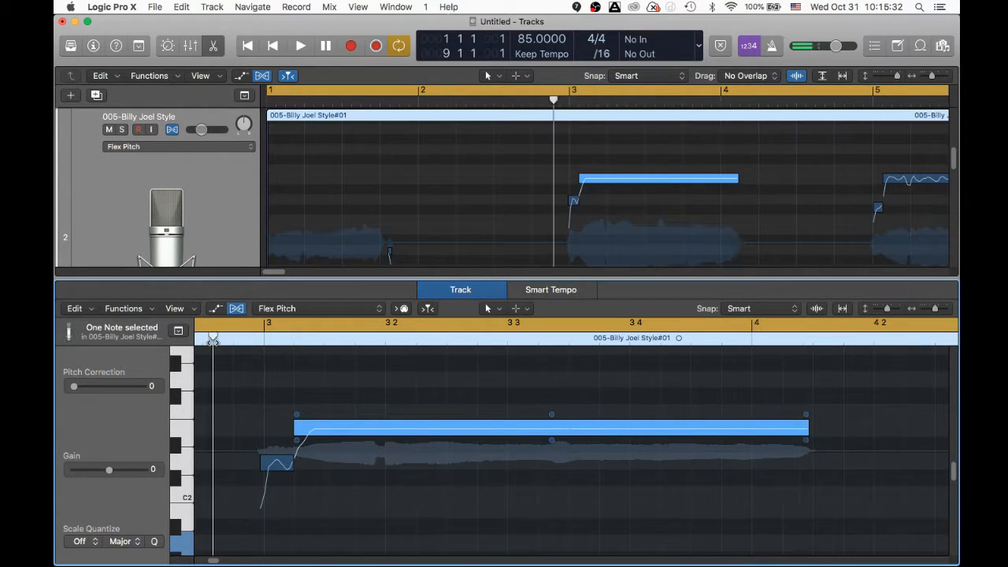
{"action": "key", "text": "space"}
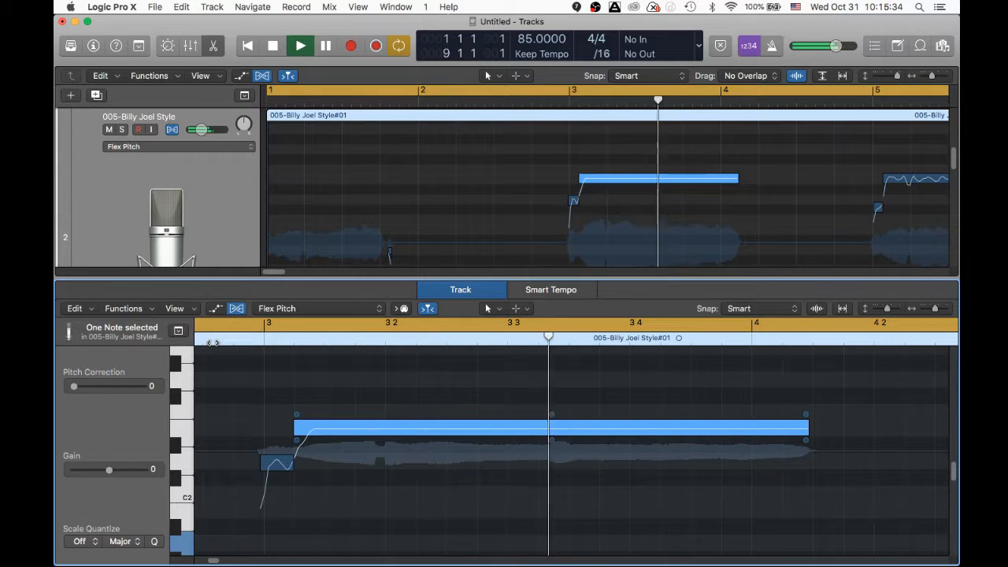
{"action": "key", "text": "space"}
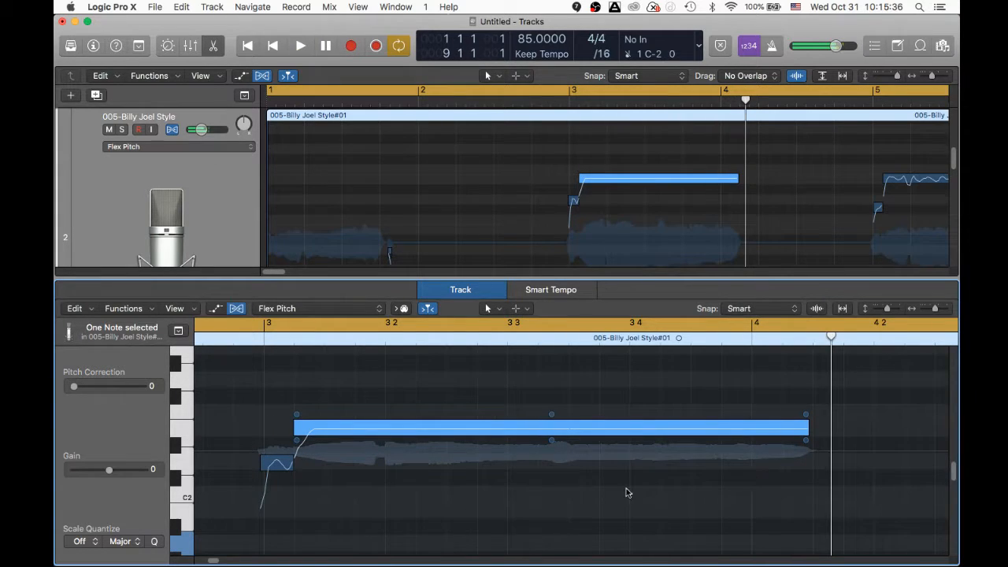
- Nudge the long bar 3 note's fine pitch slightly higher and replay from the beginning
{"action": "left_click", "coordinate": [544, 426]}
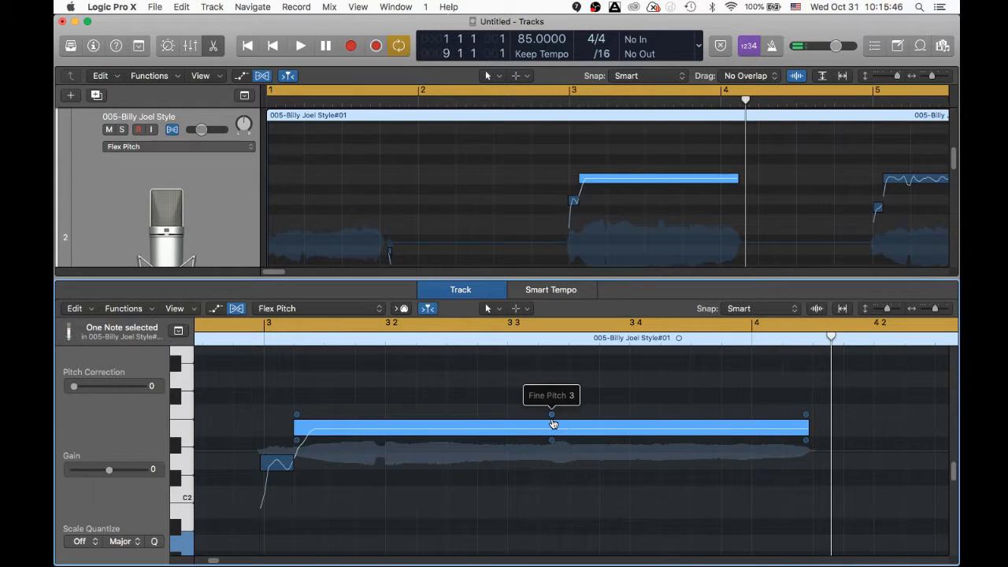
{"action": "key", "text": "space"}
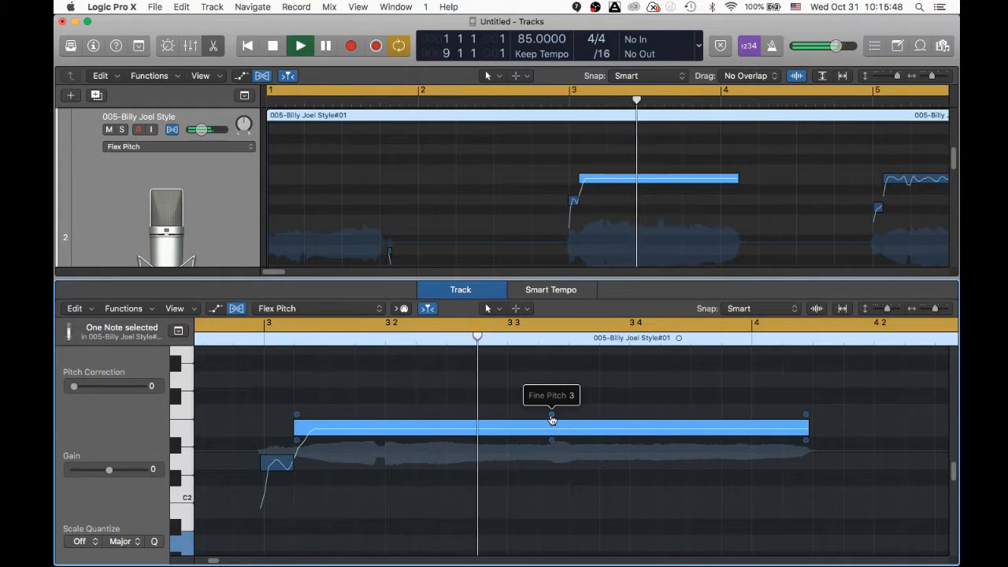
{"action": "key", "text": "space"}
{"action": "key", "text": "space"}
{"action": "left_click_drag", "start_coordinate": [551, 418], "coordinate": [551, 407]}
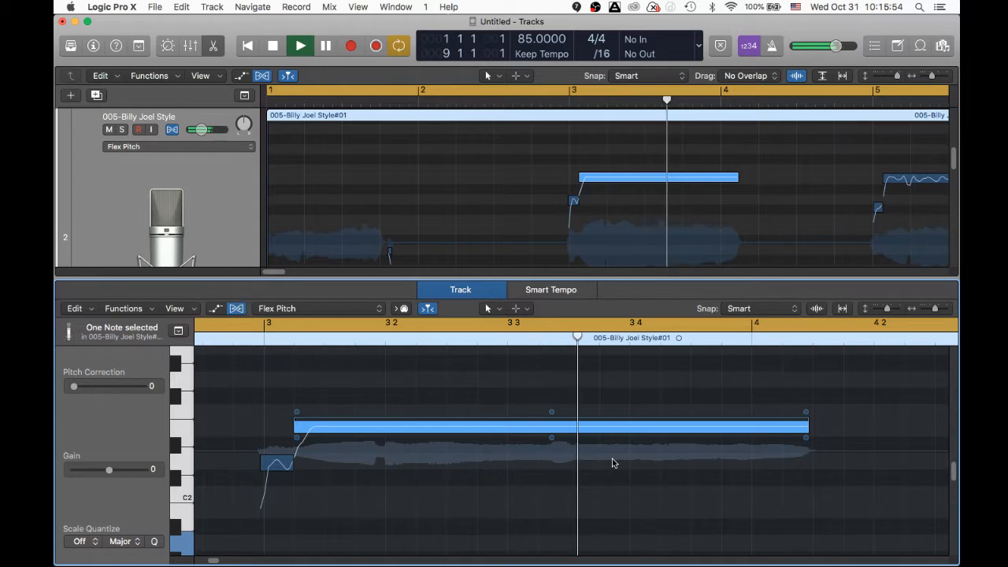
{"action": "key", "text": "space"}
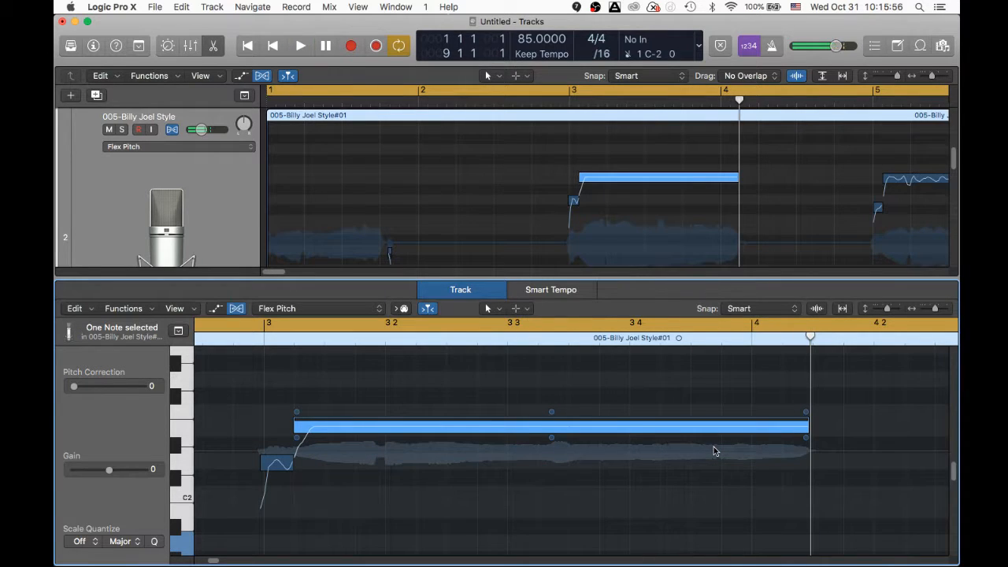
{"action": "key", "text": "Return"}
{"action": "key", "text": "space"}
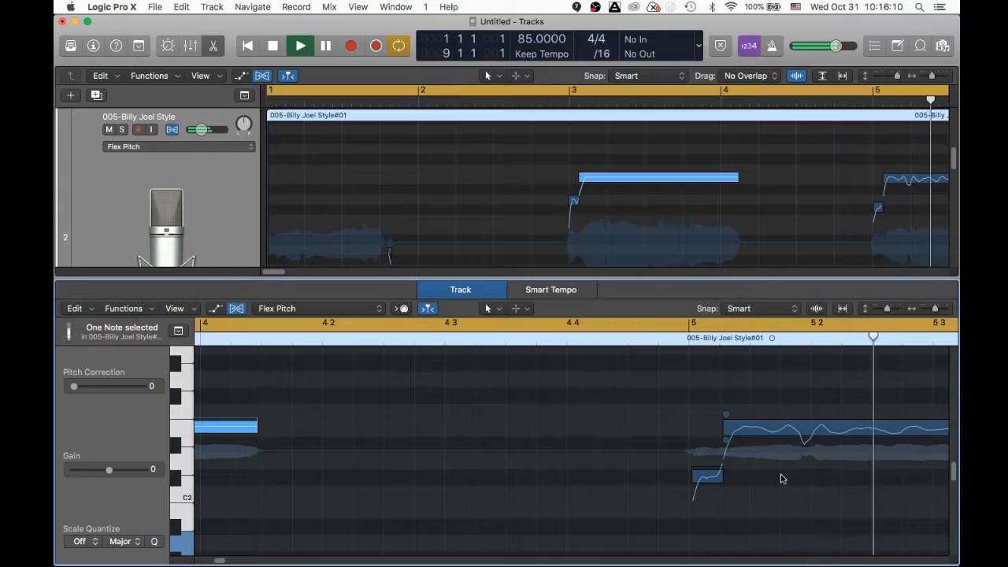
- Flatten the vibrato of the long note ending near bar 6 and listen back
{"action": "key", "text": "space"}
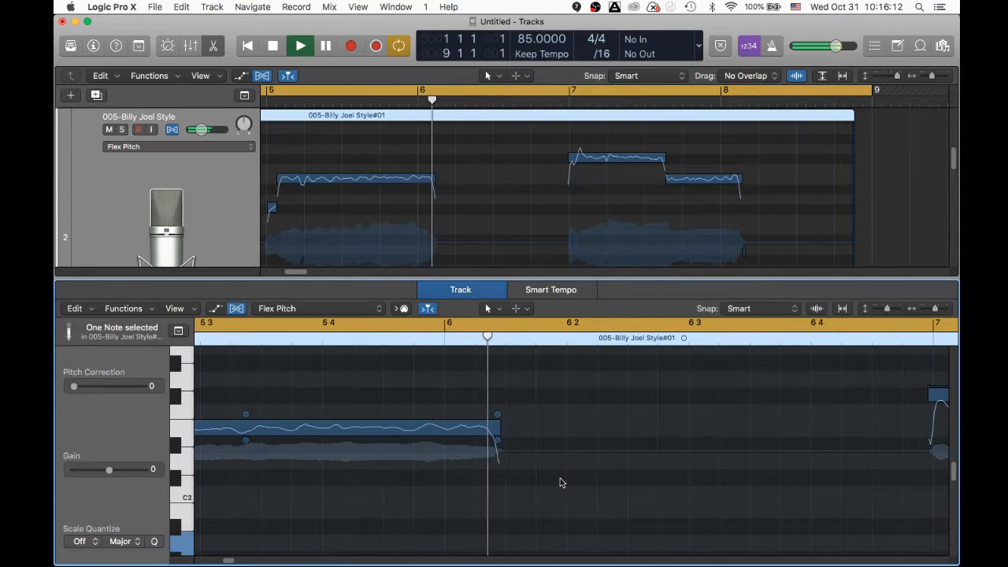
{"action": "left_click", "coordinate": [245, 444]}
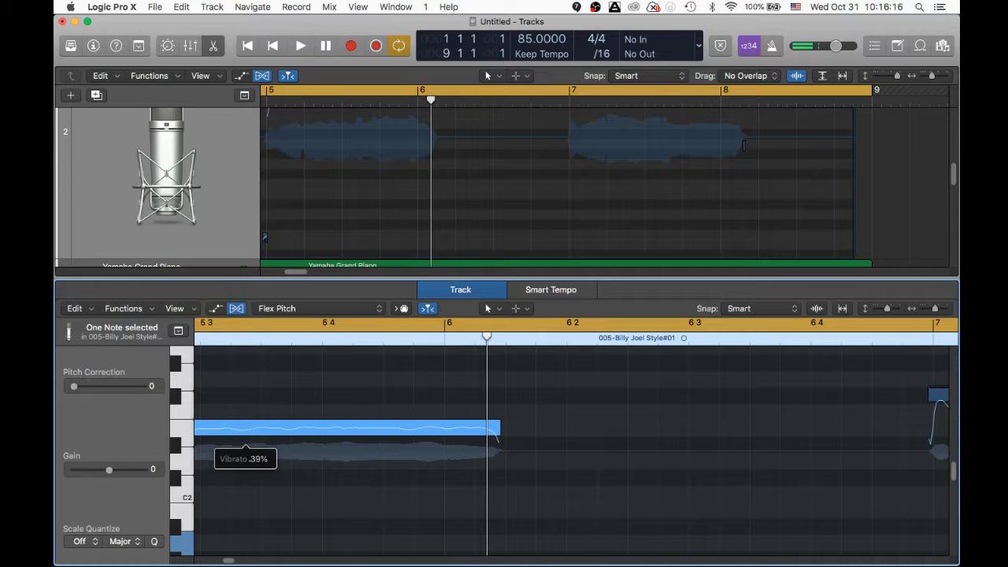
{"action": "left_click_drag", "start_coordinate": [249, 466], "coordinate": [251, 473]}
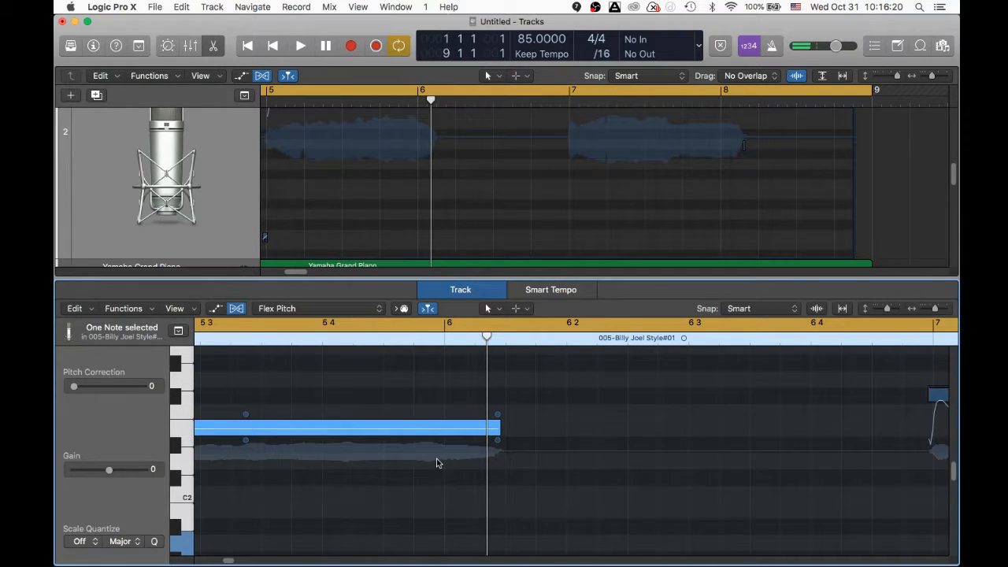
{"action": "key", "text": "space"}
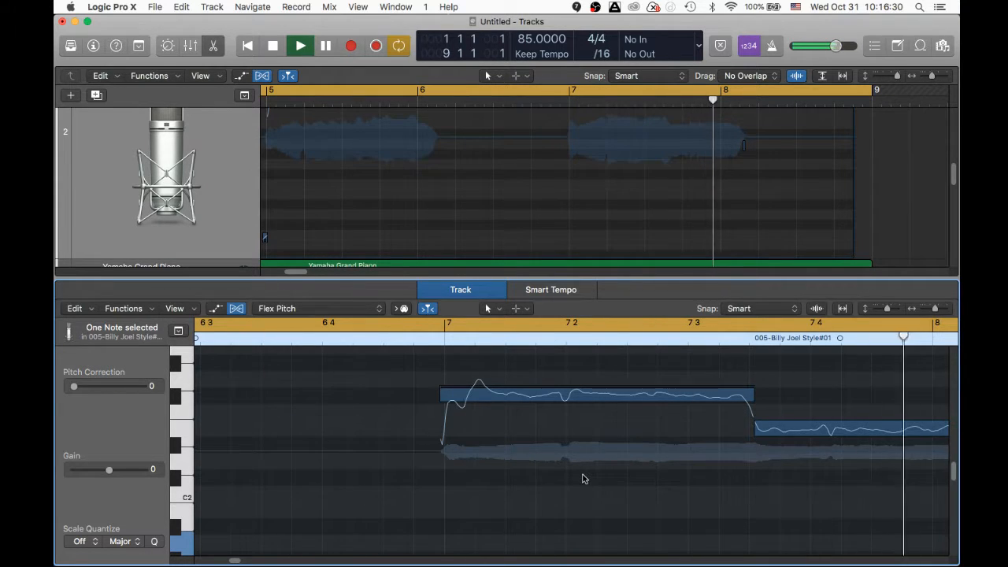
{"action": "key", "text": "space"}
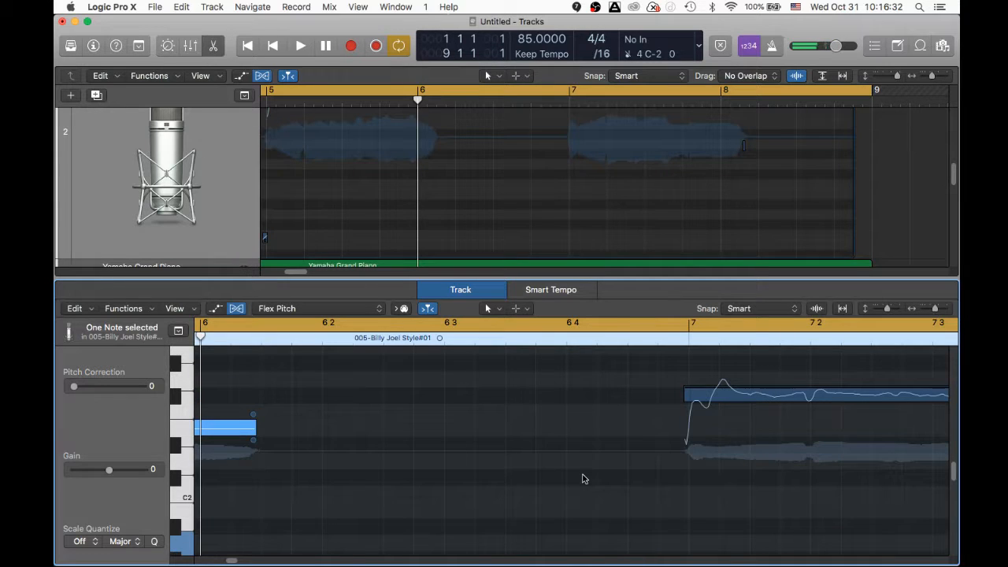
- Cut the bar 7.2 note's vibrato to 7% and play back the edited vocal
{"action": "key", "text": "space"}
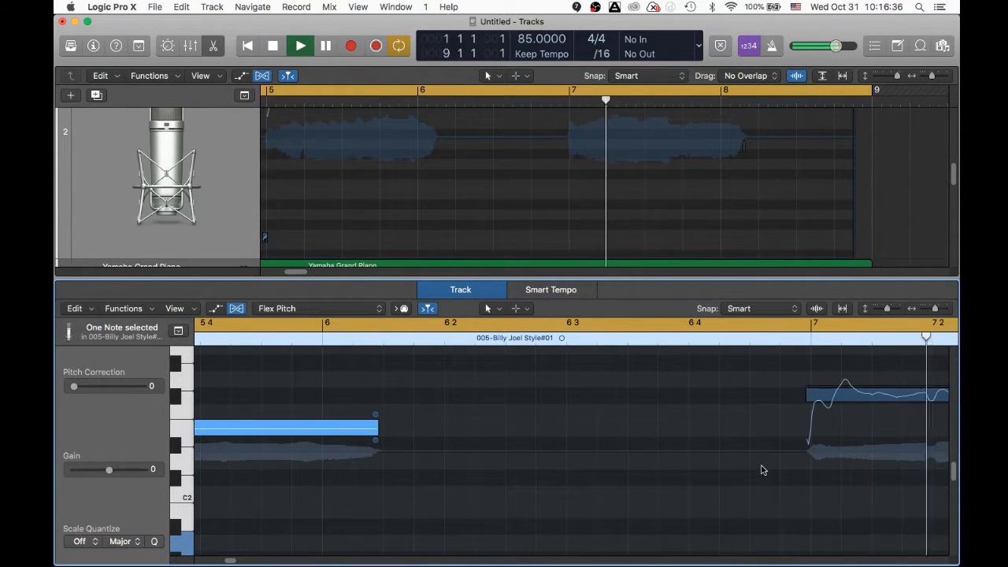
{"action": "key", "text": "space"}
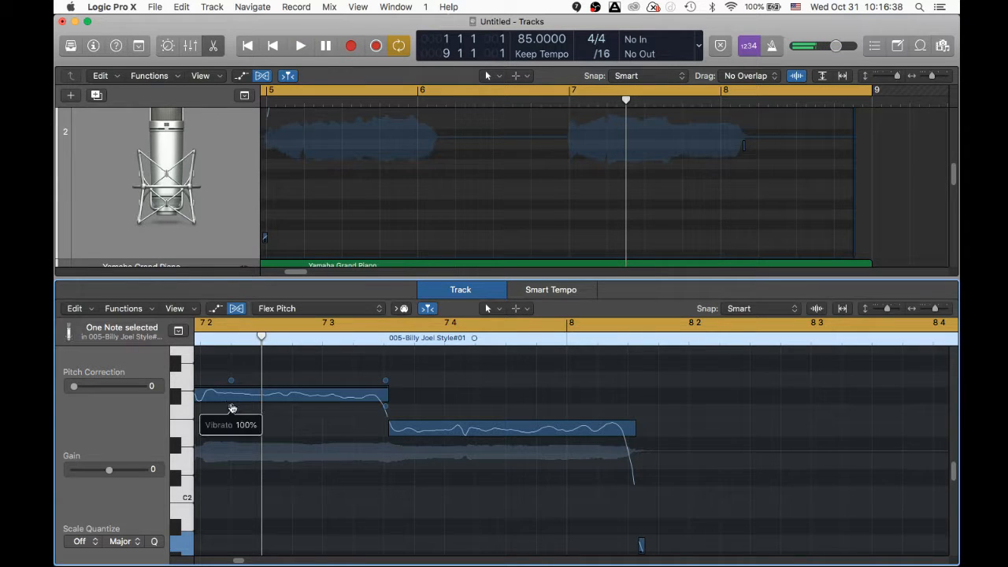
{"action": "left_click_drag", "start_coordinate": [232, 408], "coordinate": [230, 411]}
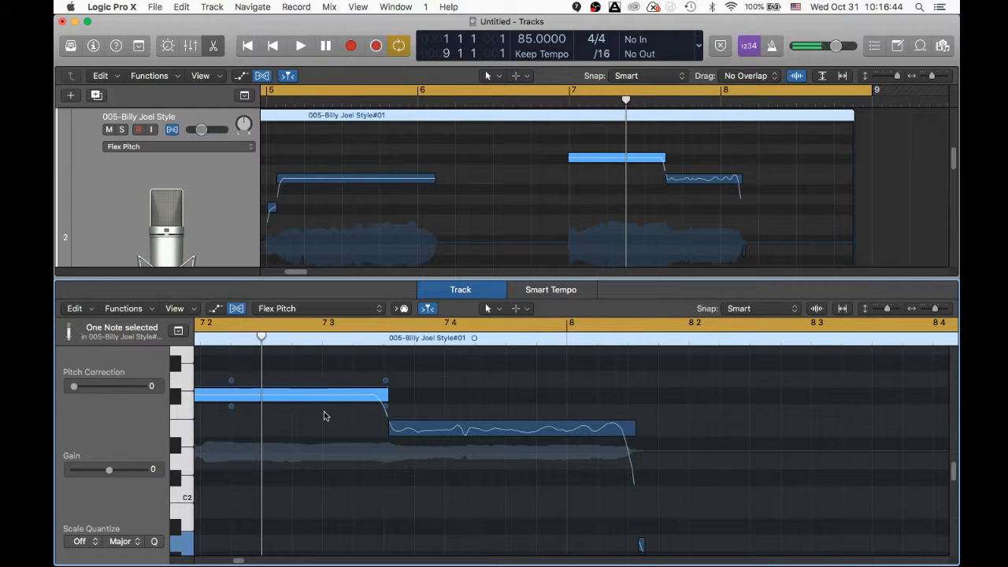
{"action": "key", "text": "space"}
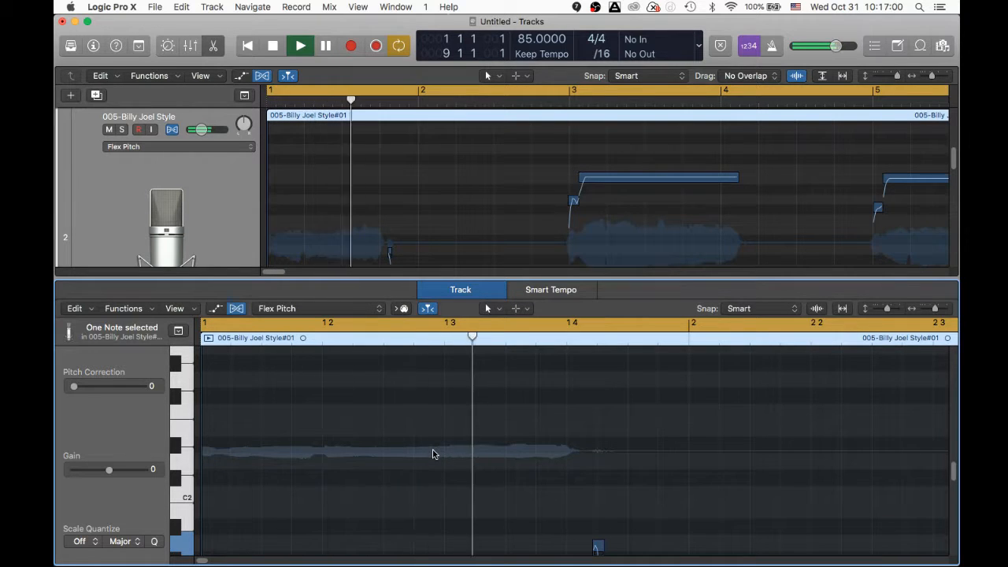
- Close the pitch editor and fit all four tracks vertically in the window
{"action": "key", "text": "space"}
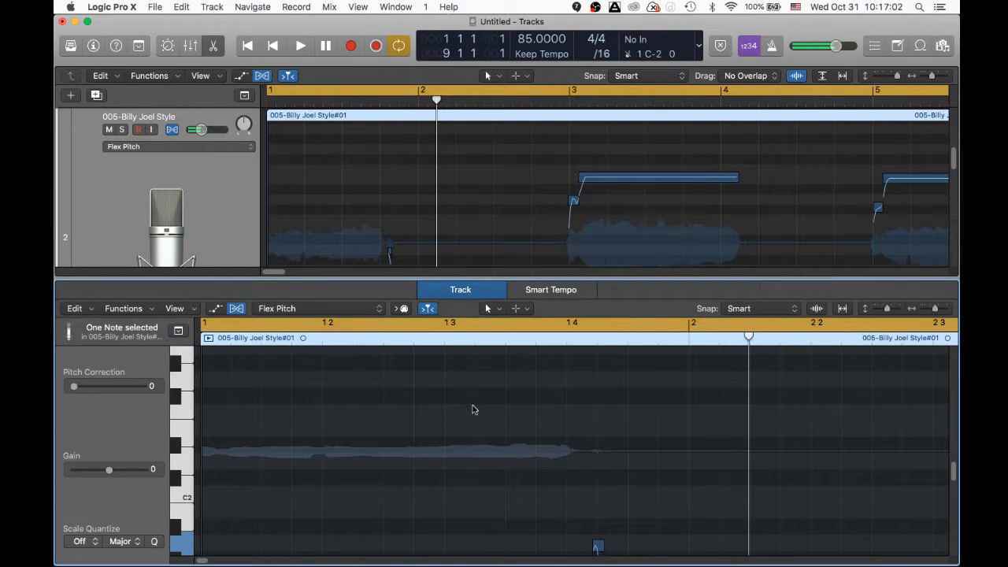
{"action": "left_click", "coordinate": [869, 82]}
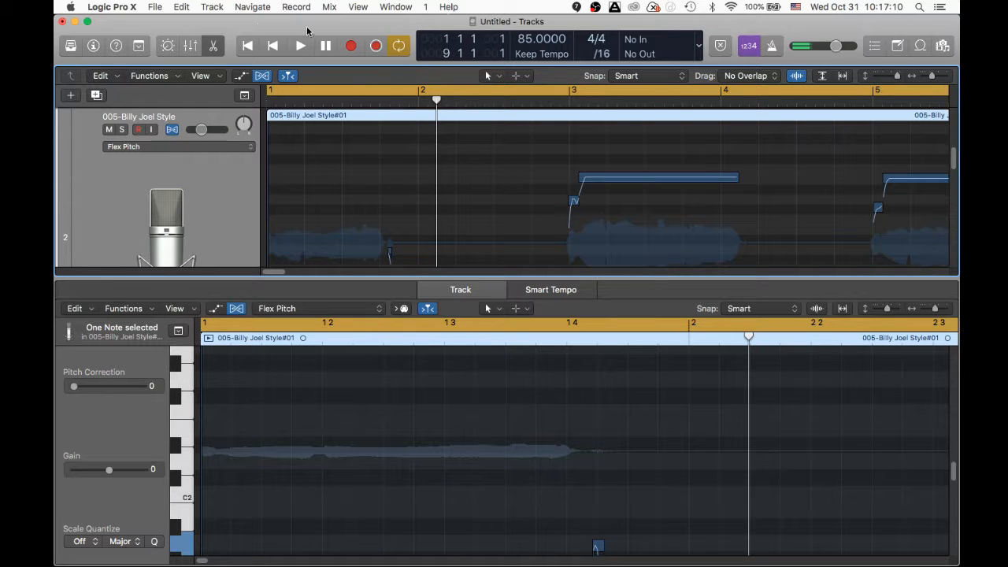
{"action": "left_click", "coordinate": [214, 46]}
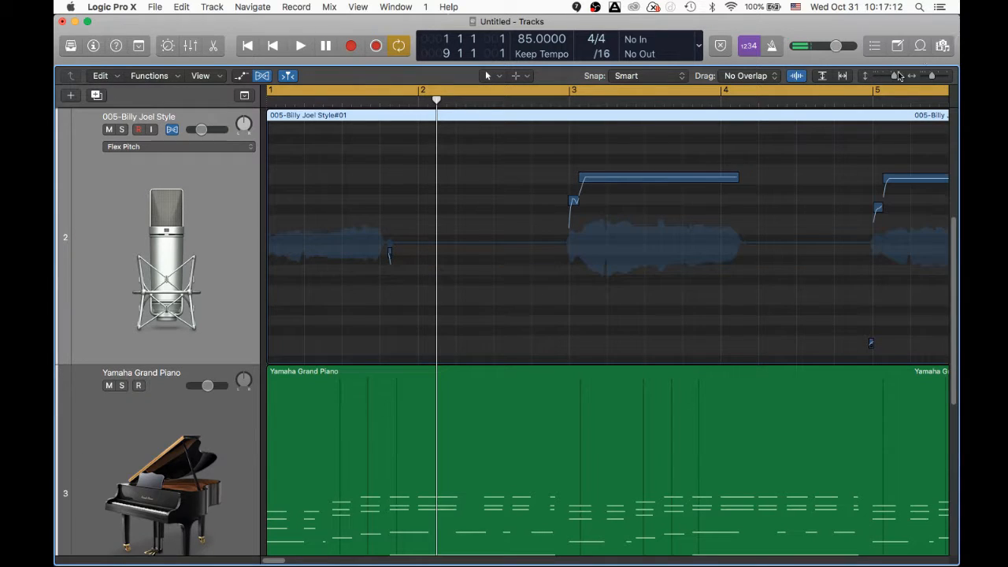
{"action": "left_click", "coordinate": [821, 78]}
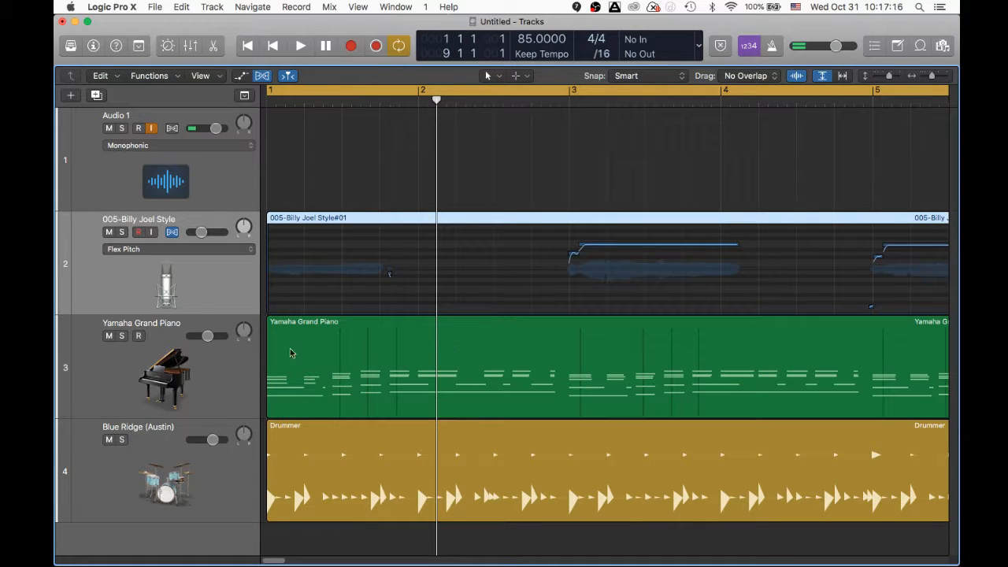
- Play from bar 1 and show the Inspector with the vocal channel strip and effects
{"action": "key", "text": "Return"}
{"action": "key", "text": "space"}
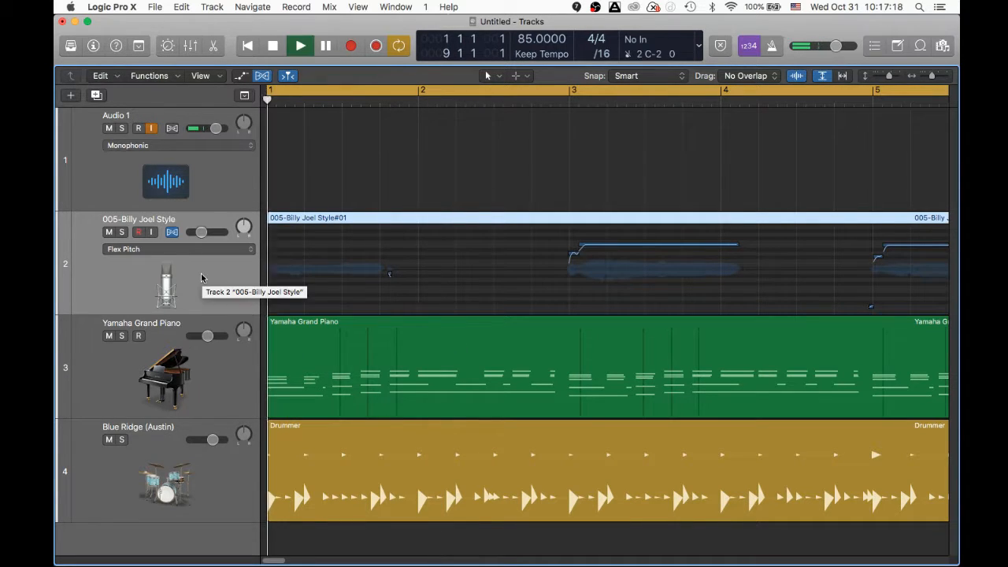
{"action": "left_click", "coordinate": [93, 45]}
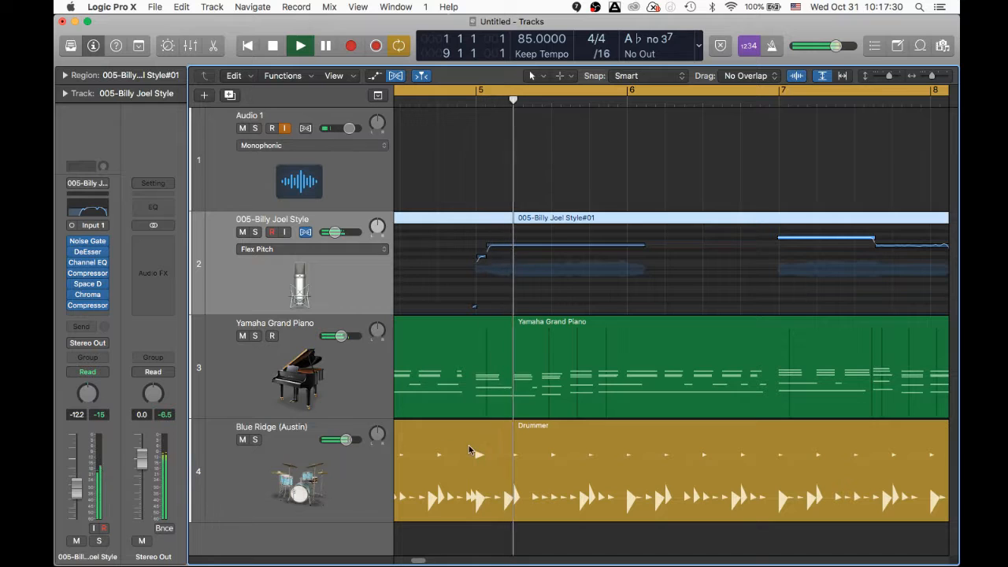
- Raise the vocal's Space Designer wet level to -5.4 dB
{"action": "left_click", "coordinate": [86, 291]}
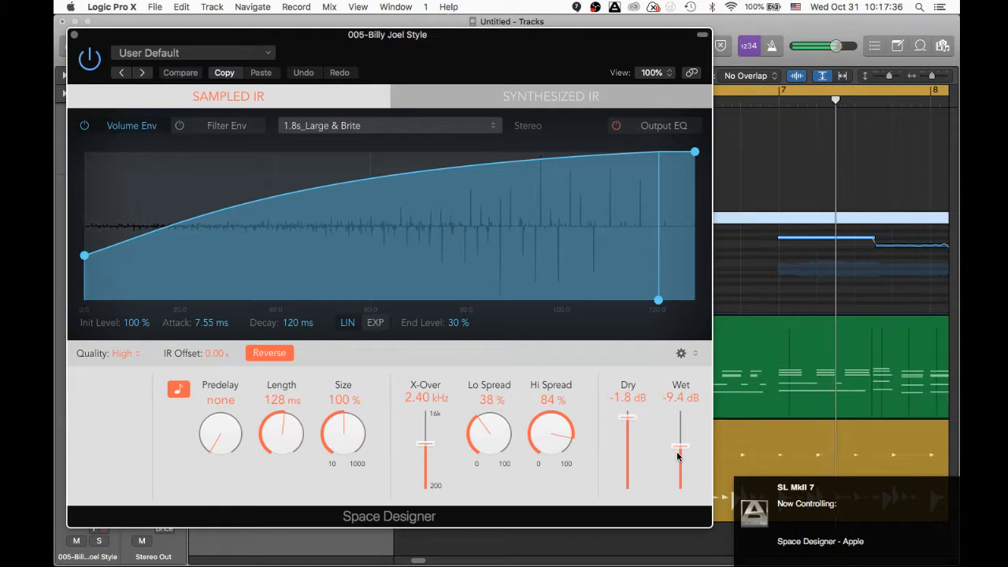
{"action": "mouse_move", "coordinate": [681, 447]}
{"action": "left_mouse_down"}
{"action": "mouse_move", "coordinate": [680, 429]}
{"action": "mouse_move", "coordinate": [682, 443]}
{"action": "left_mouse_up"}
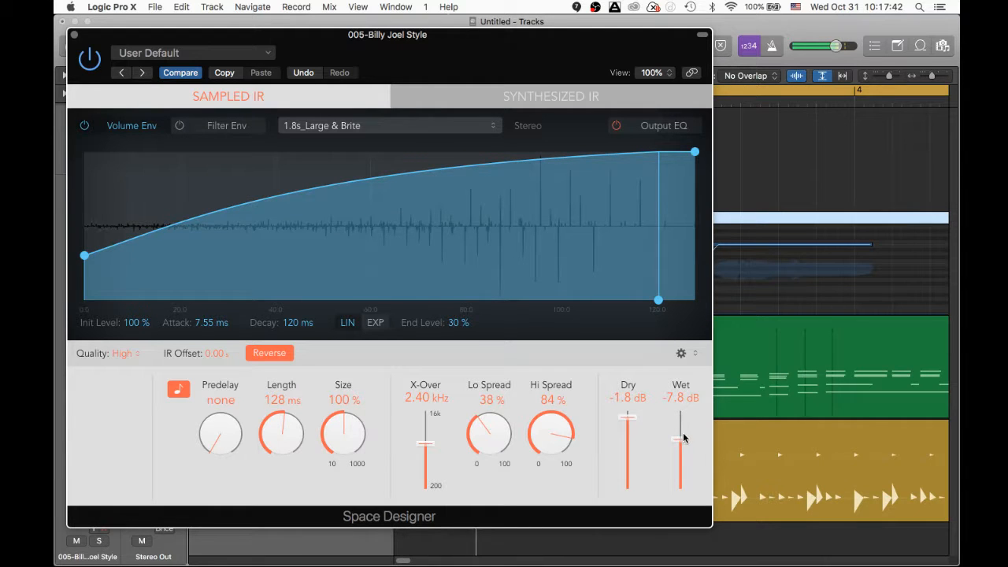
{"action": "left_click_drag", "start_coordinate": [683, 438], "coordinate": [679, 426]}
{"action": "left_click_drag", "start_coordinate": [263, 35], "coordinate": [423, 49]}
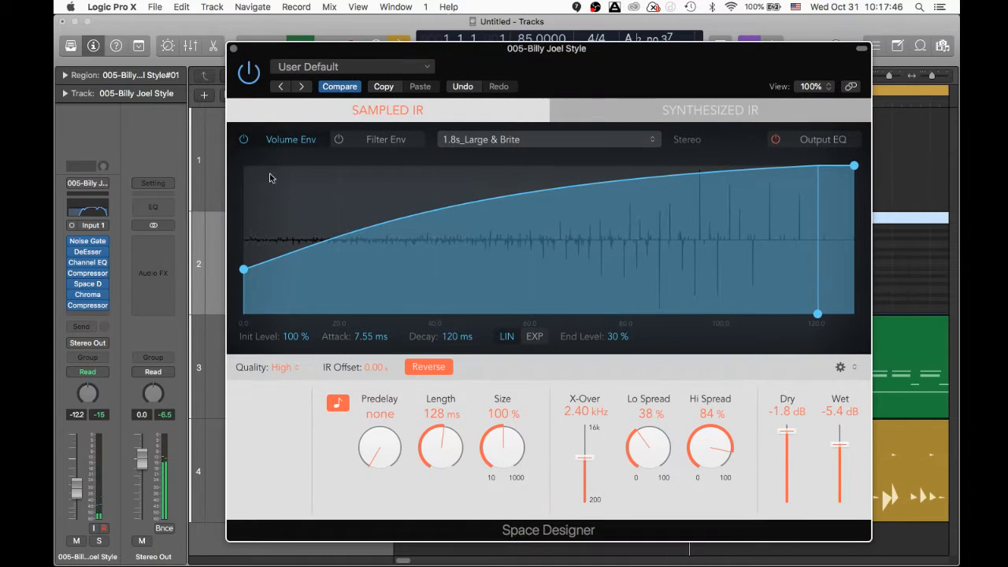
- Lower the vocal channel volume to about -20.8 dB and close the Space Designer window
{"action": "left_click_drag", "start_coordinate": [80, 492], "coordinate": [79, 505]}
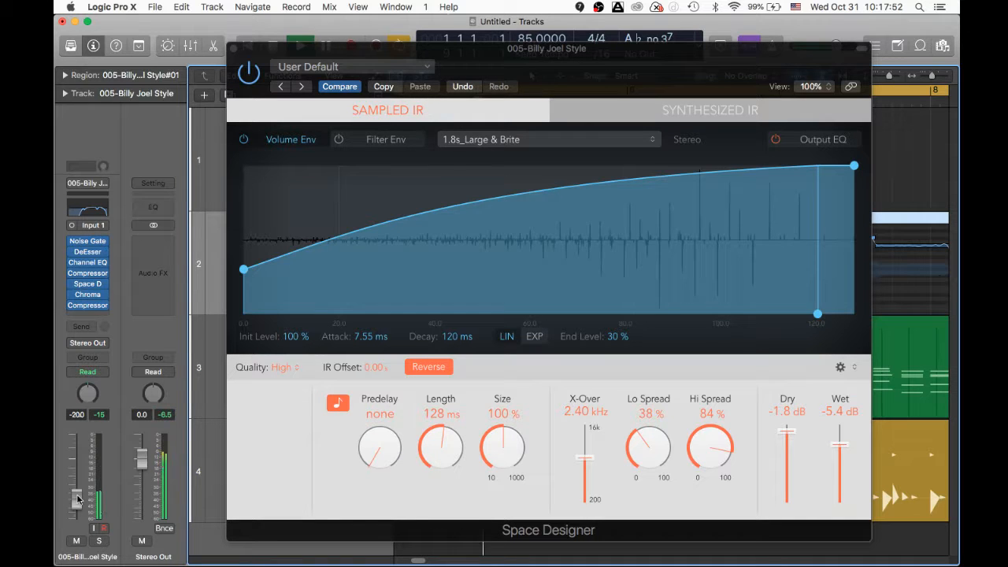
{"action": "left_click_drag", "start_coordinate": [78, 499], "coordinate": [78, 501]}
{"action": "left_click", "coordinate": [233, 49]}
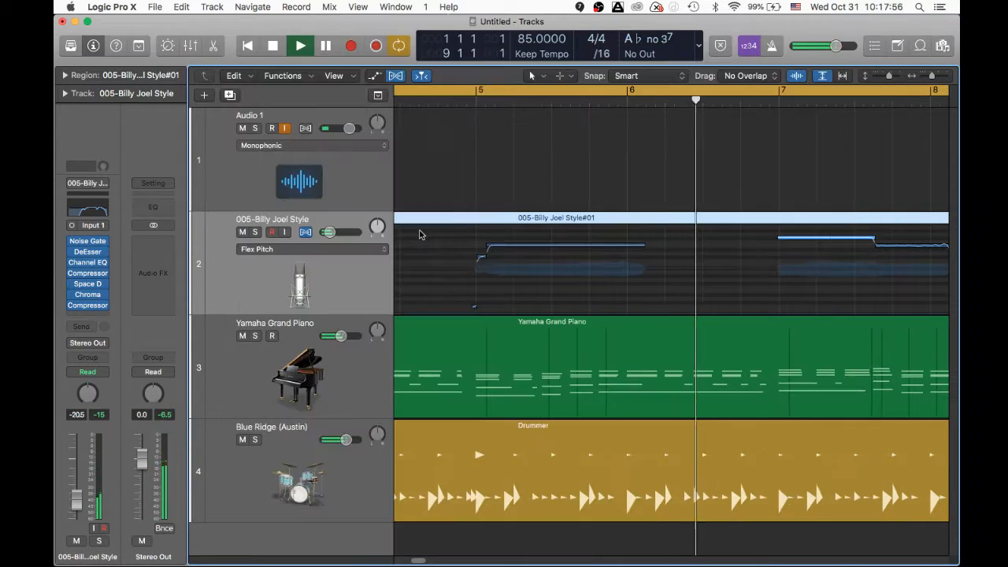
- Set the vocal's ChromaVerb wet mix to 63% and close the plugin
{"action": "left_click", "coordinate": [88, 295]}
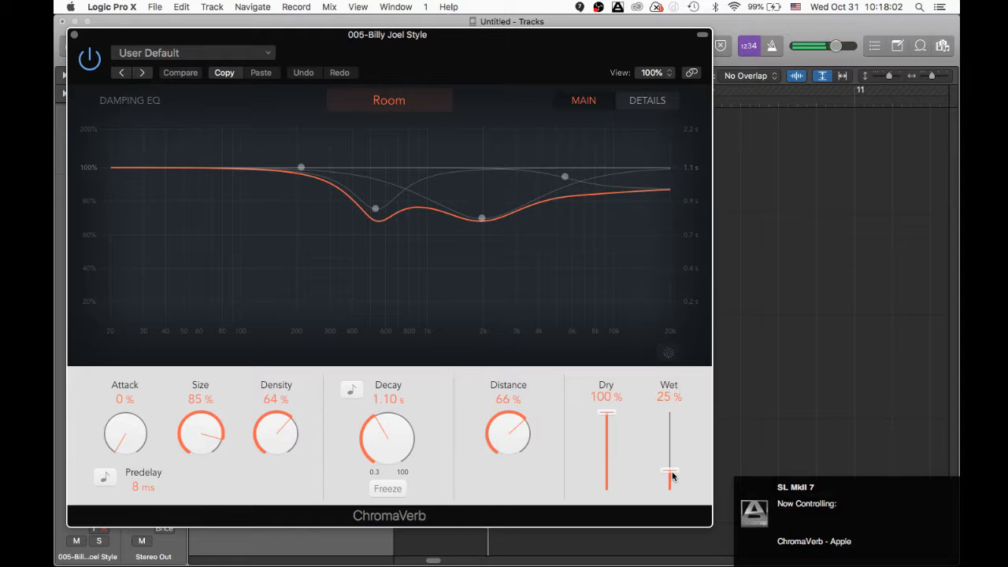
{"action": "left_click_drag", "start_coordinate": [672, 475], "coordinate": [677, 443]}
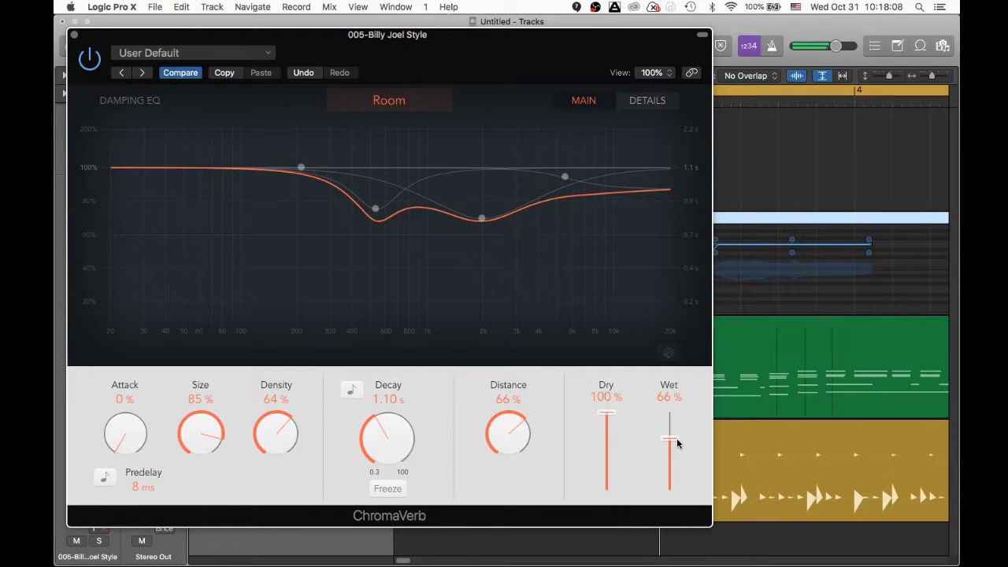
{"action": "left_click_drag", "start_coordinate": [678, 443], "coordinate": [678, 444]}
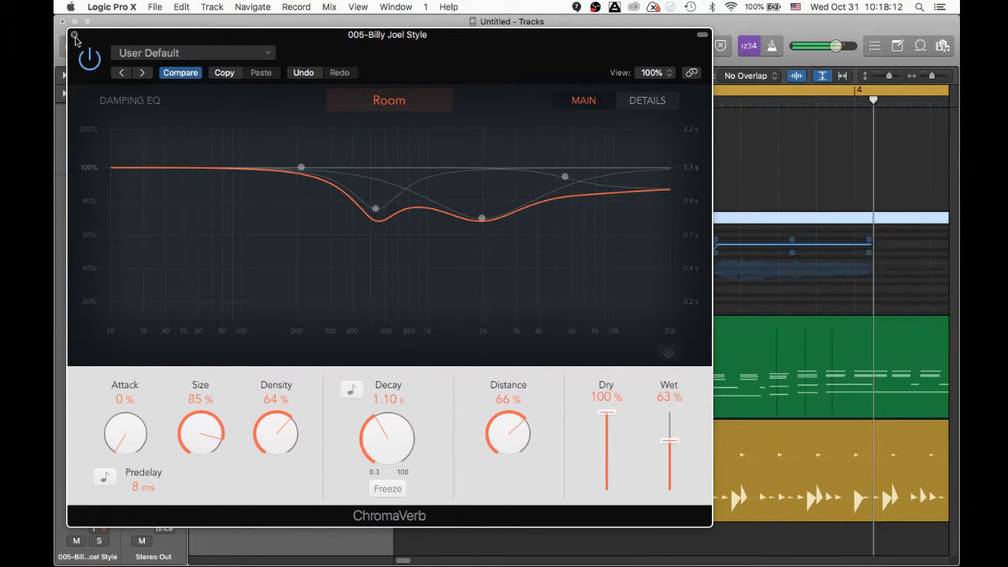
{"action": "key", "text": "super+w"}
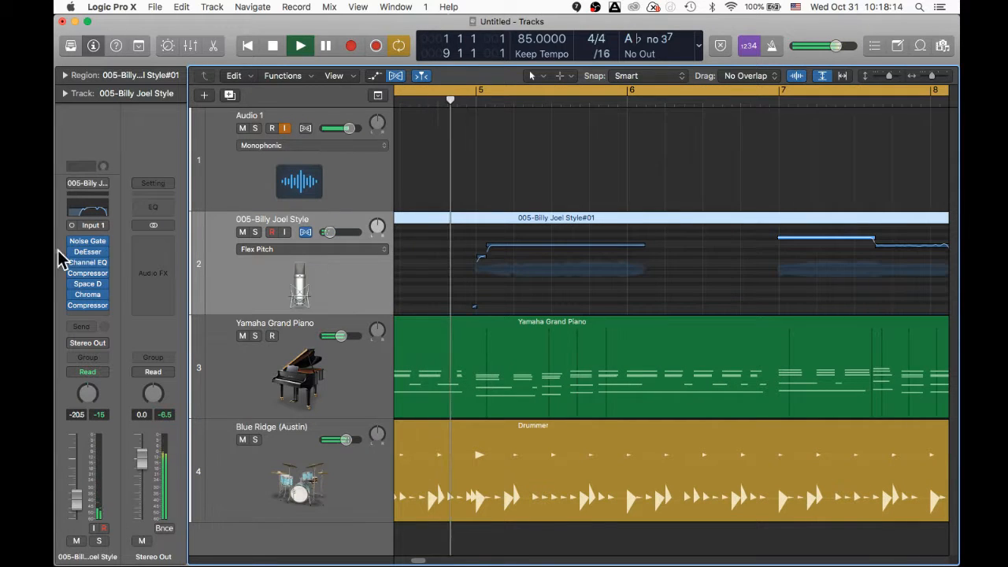
- Raise the Channel EQ low cut from 250 Hz to 370 Hz and close the EQ
{"action": "left_click", "coordinate": [81, 212]}
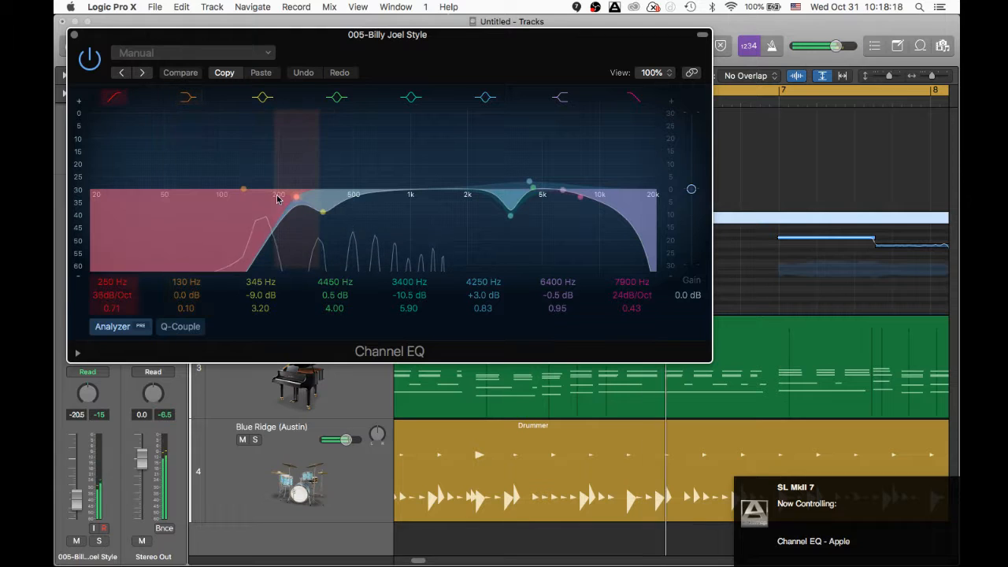
{"action": "left_click_drag", "start_coordinate": [276, 208], "coordinate": [310, 214]}
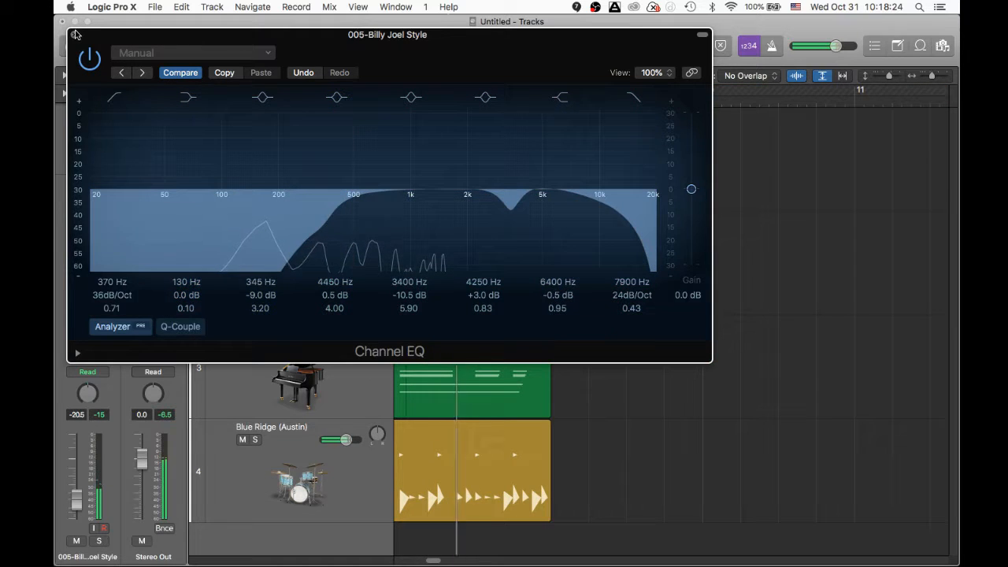
{"action": "left_click", "coordinate": [73, 34]}
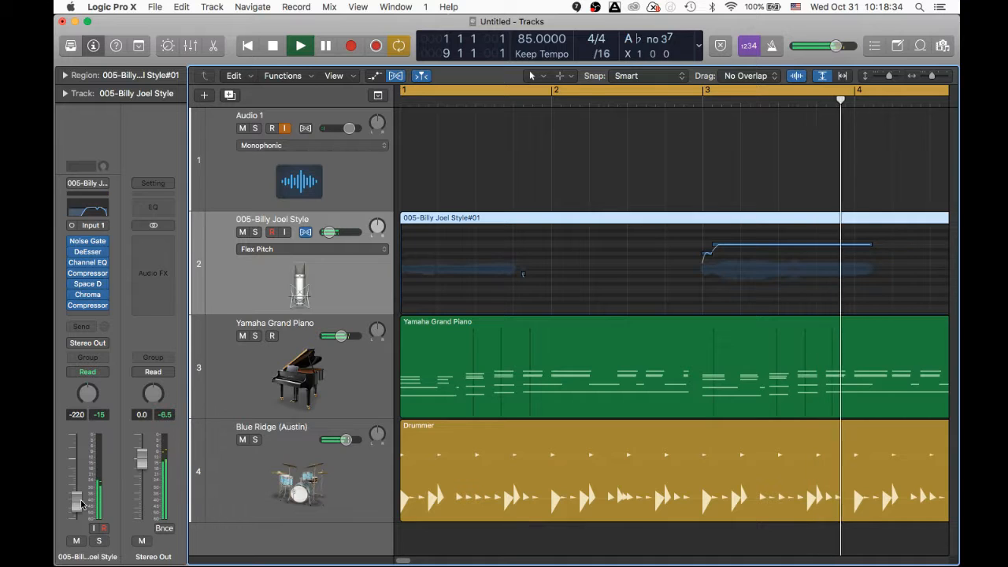
- Stop playback and return the playhead to bar 1
{"action": "key", "text": "space"}
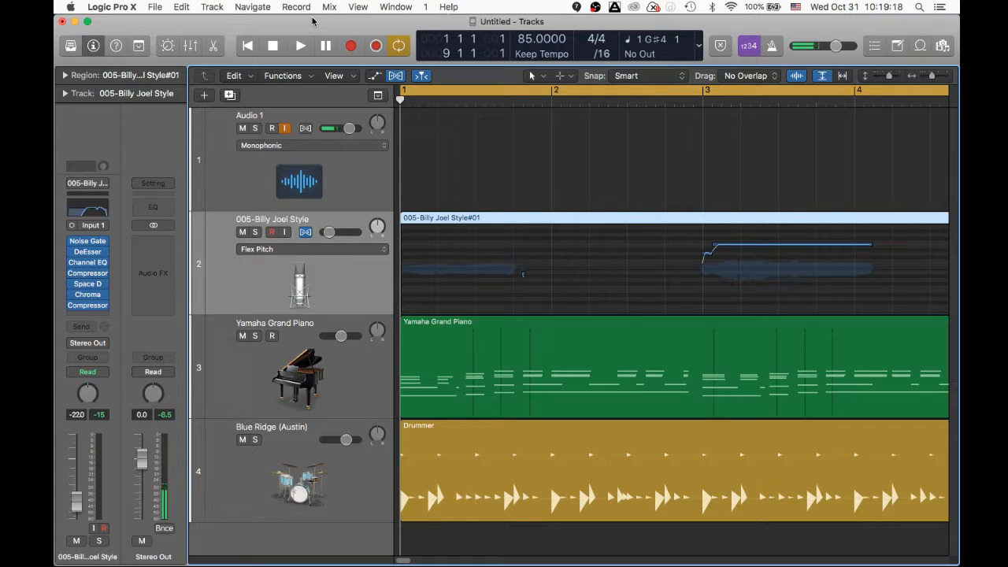
- Save a copy of the project as '2018.10.31 Rainy Day' in the Logic folder
{"action": "left_click", "coordinate": [153, 8]}
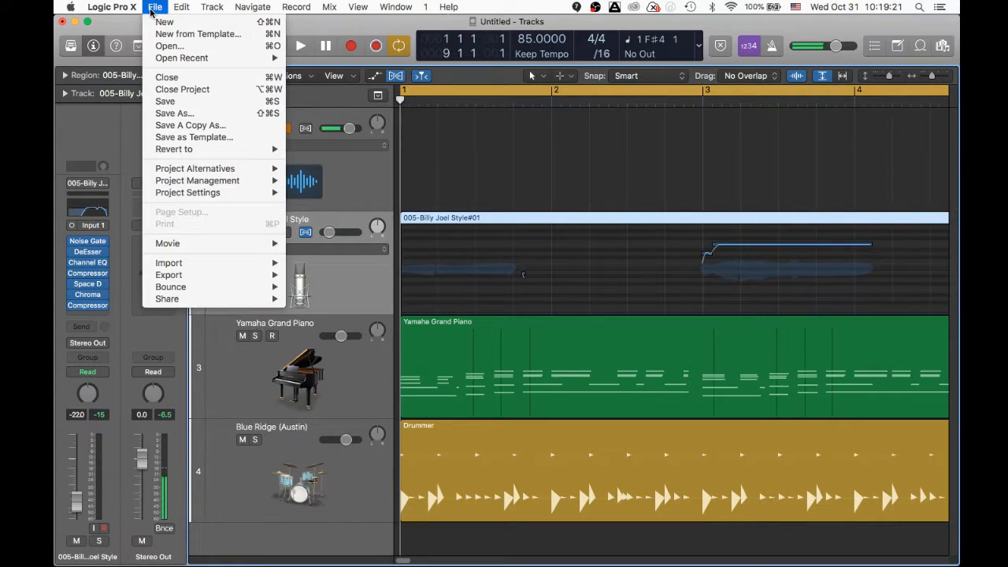
{"action": "left_click", "coordinate": [190, 114]}
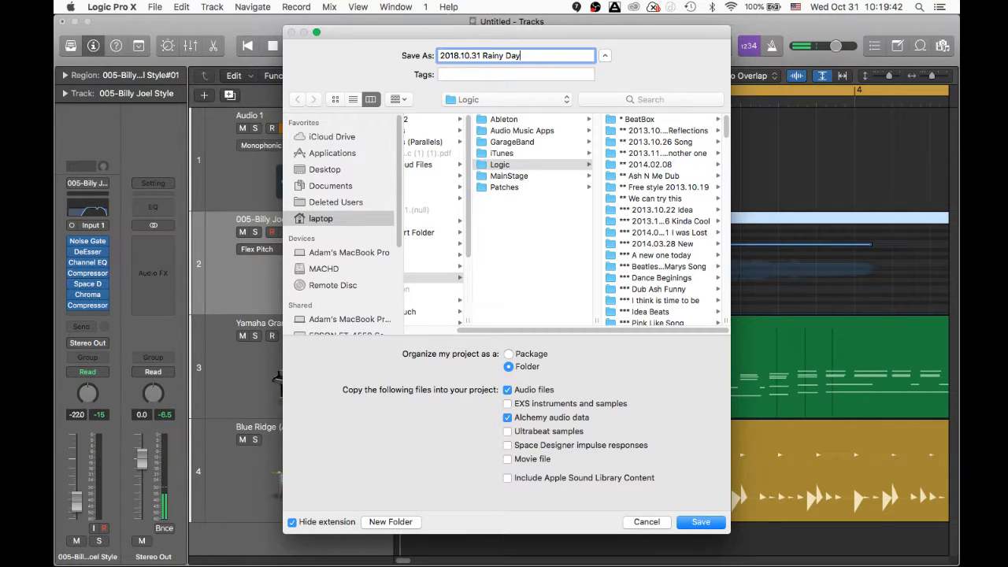
{"action": "left_click", "coordinate": [702, 524]}
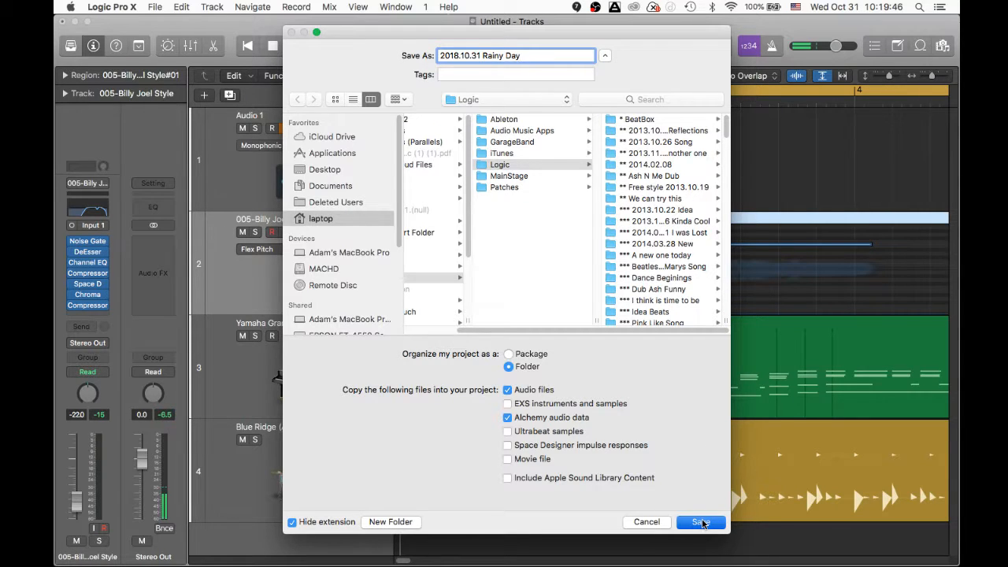
{"action": "left_click", "coordinate": [155, 7]}
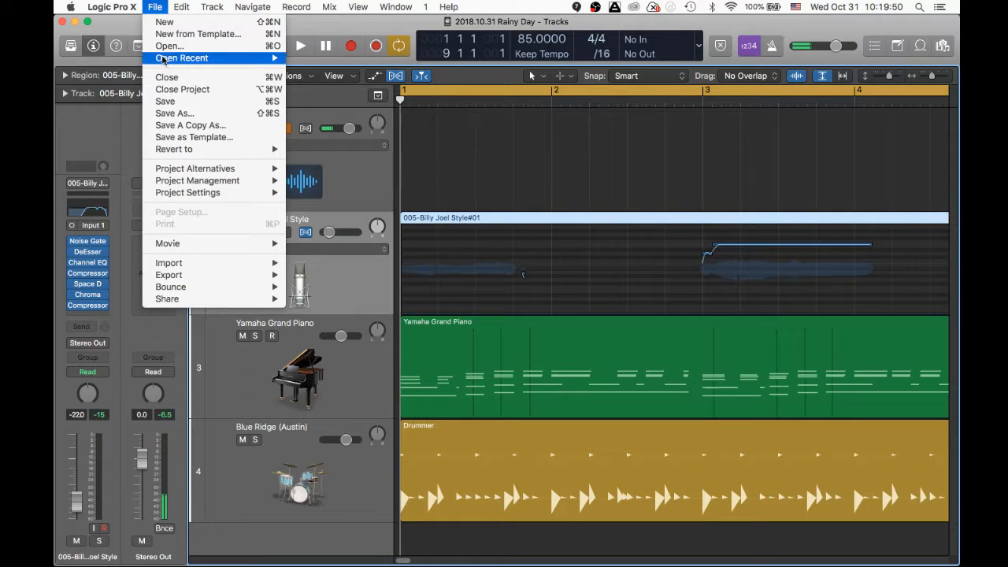
- Open the recent project '2018.10.22 Floating', closing the current Rainy Day project
{"action": "mouse_move", "coordinate": [178, 57]}
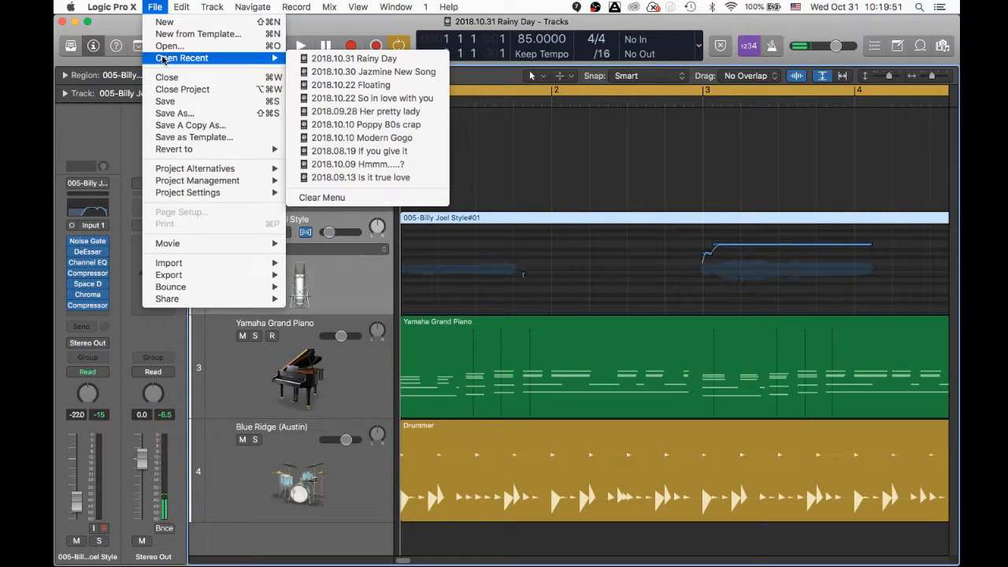
{"action": "left_click", "coordinate": [365, 85]}
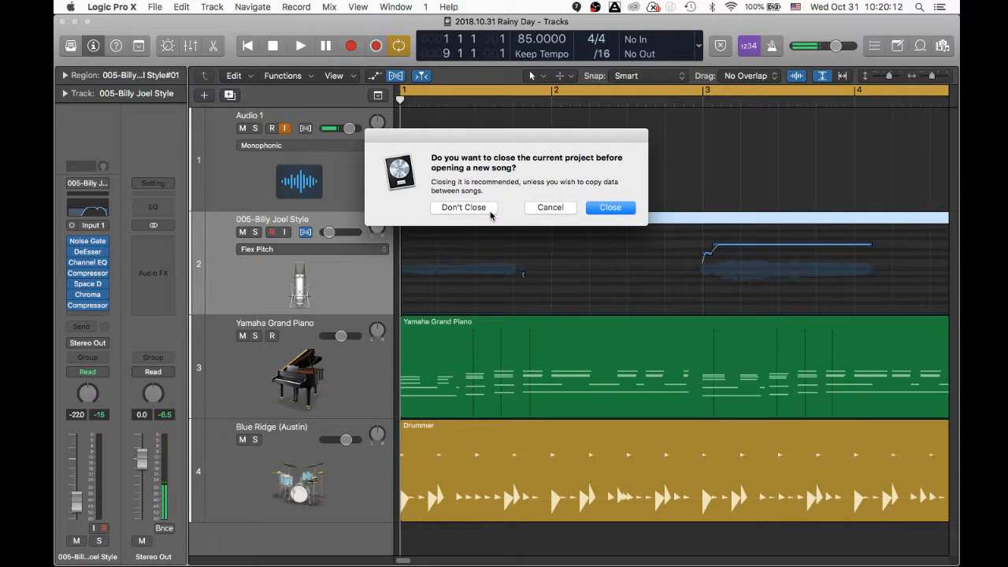
{"action": "left_click", "coordinate": [610, 208]}
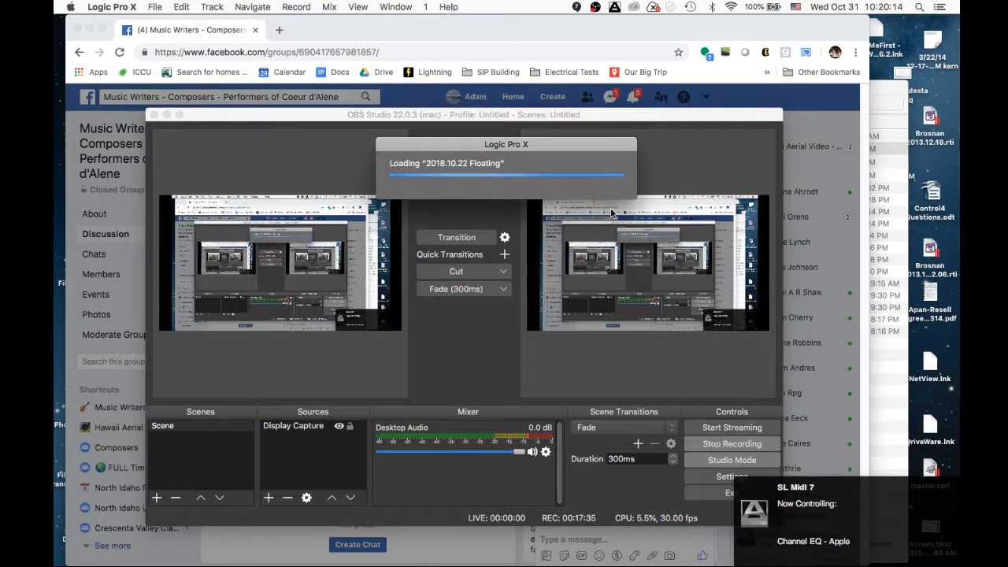
- Bring Chrome forward briefly, then return to Logic Pro X with Floating loaded
{"action": "left_click", "coordinate": [320, 32]}
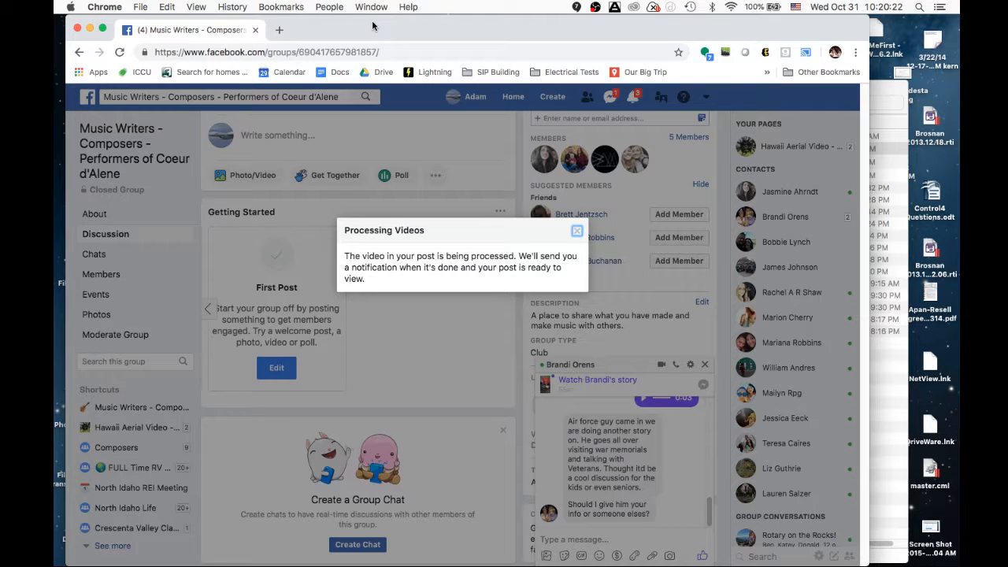
{"action": "key", "text": "super+Tab"}
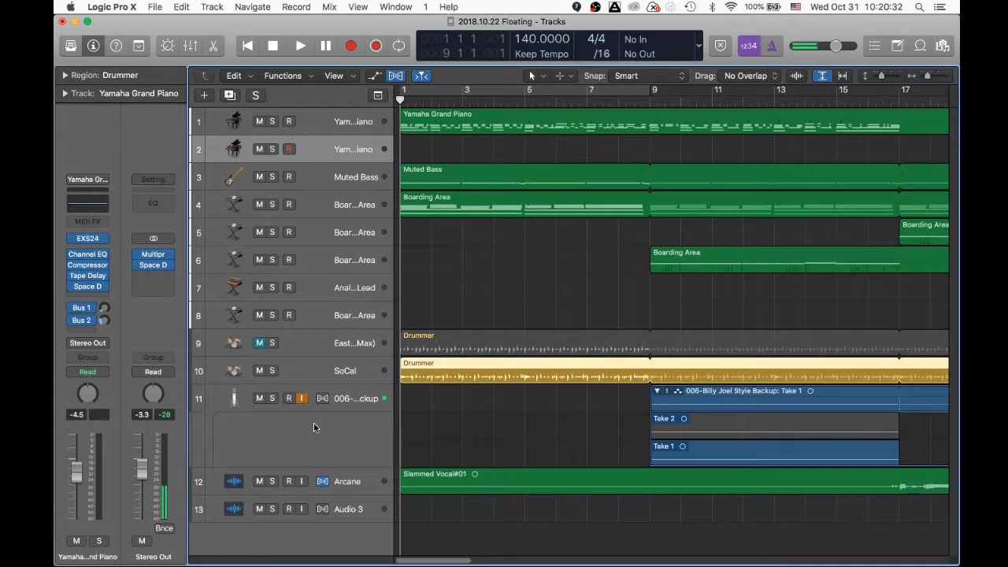
- Turn input monitoring on for track 13 Audio 3 and off for track 11
{"action": "left_click", "coordinate": [302, 509]}
{"action": "left_click", "coordinate": [303, 398]}
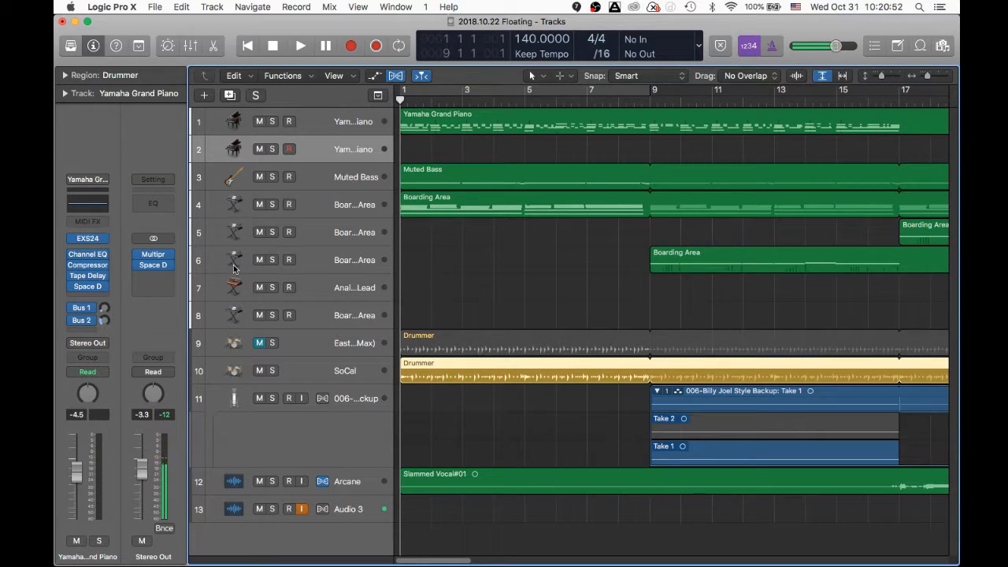
{"action": "left_click", "coordinate": [154, 257]}
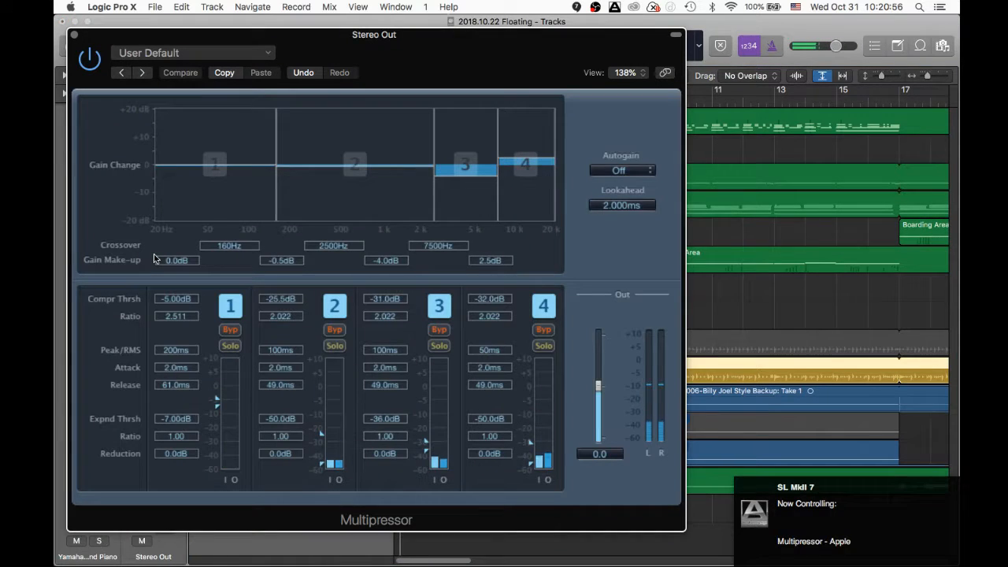
{"action": "left_click", "coordinate": [74, 36]}
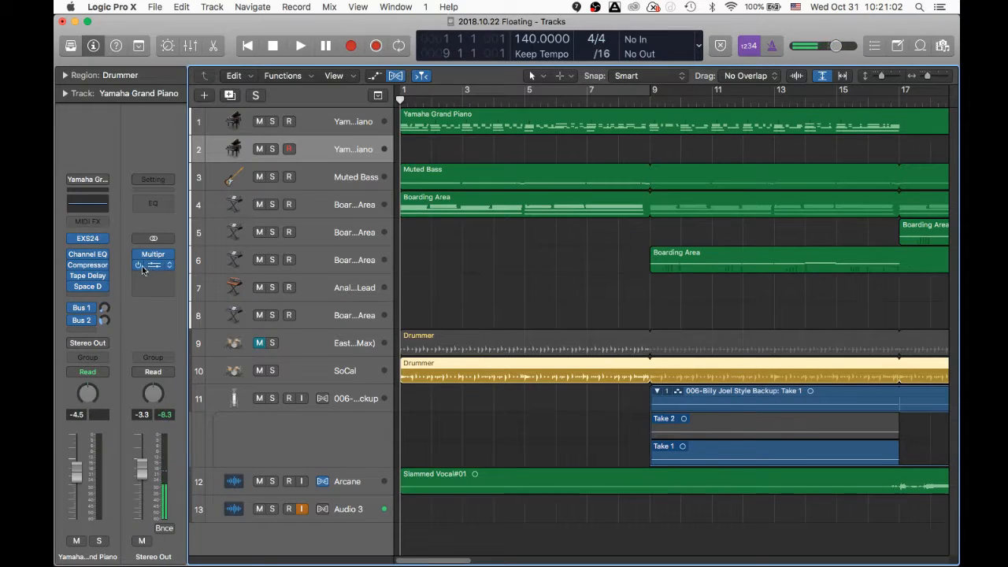
{"action": "left_click", "coordinate": [153, 268]}
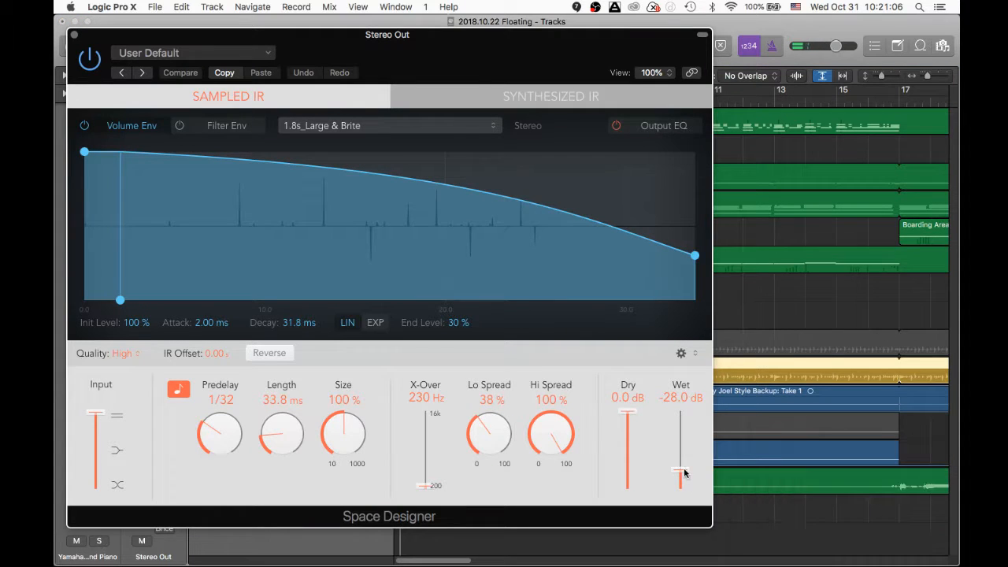
{"action": "left_click_drag", "start_coordinate": [681, 471], "coordinate": [683, 428]}
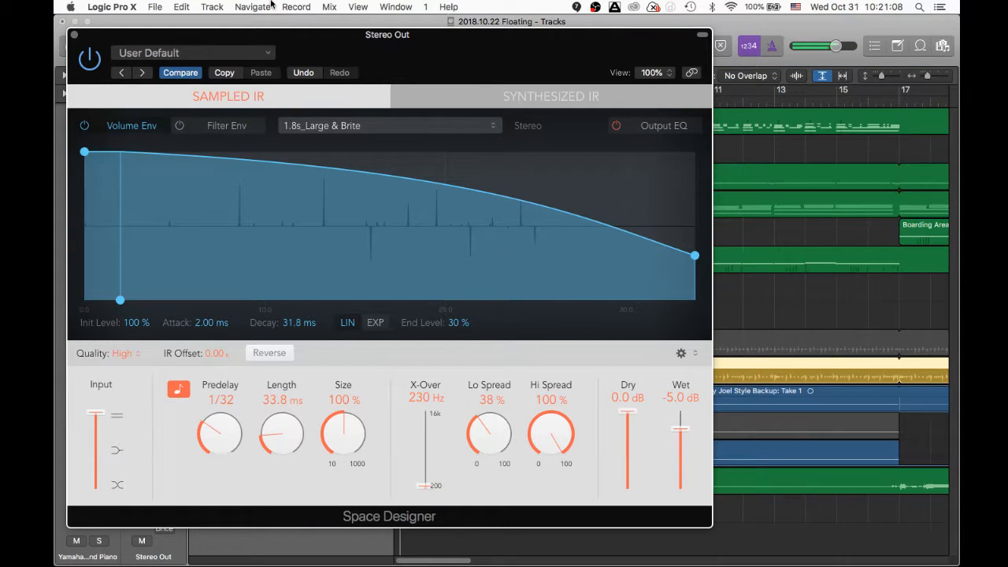
{"action": "left_click", "coordinate": [180, 74]}
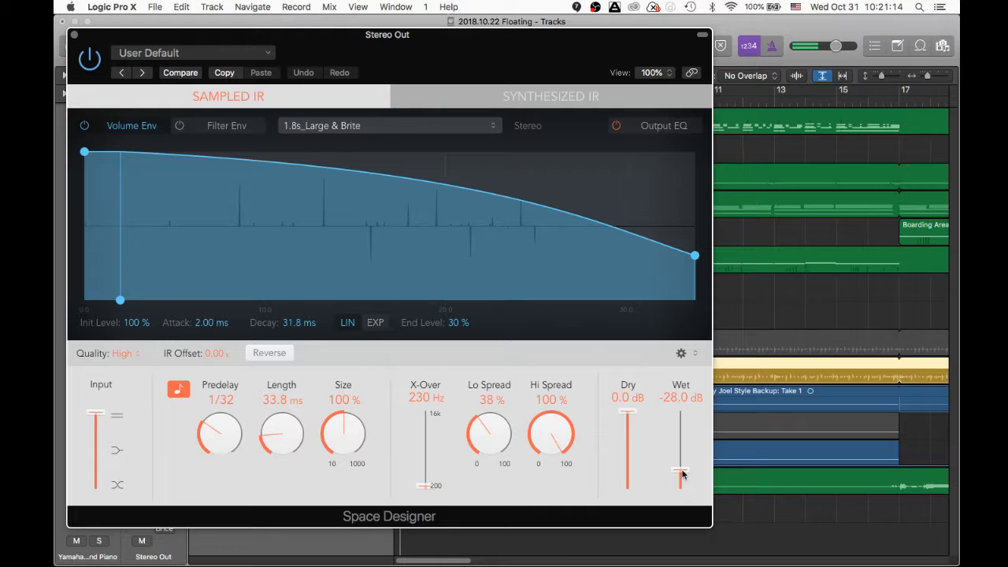
{"action": "left_click_drag", "start_coordinate": [682, 474], "coordinate": [683, 430]}
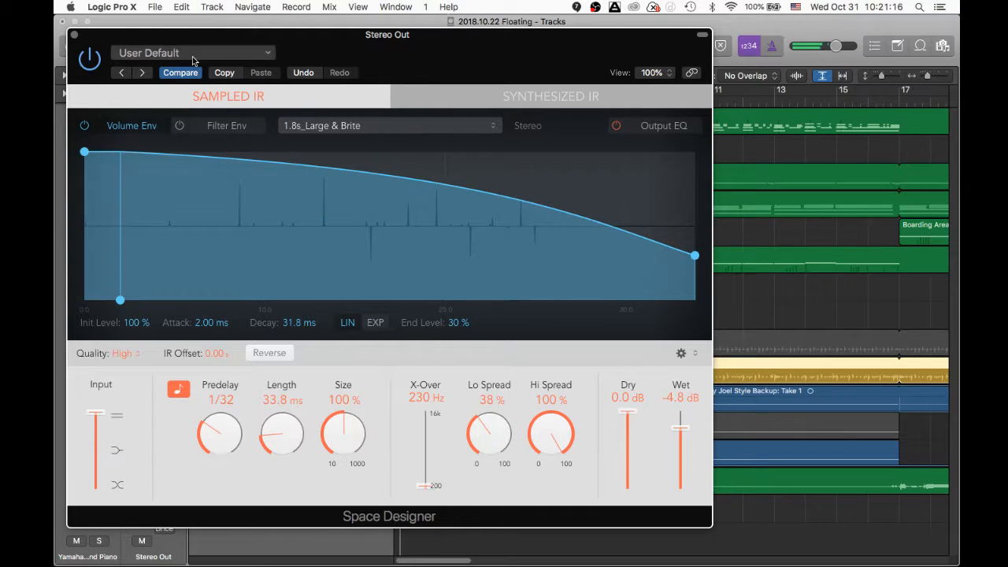
{"action": "left_click", "coordinate": [174, 76]}
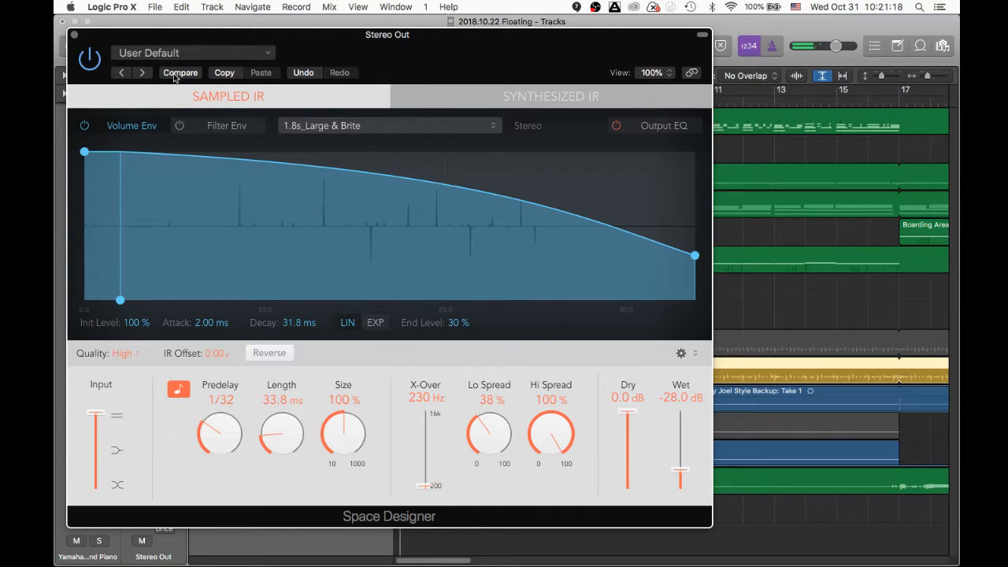
{"action": "left_click", "coordinate": [72, 36]}
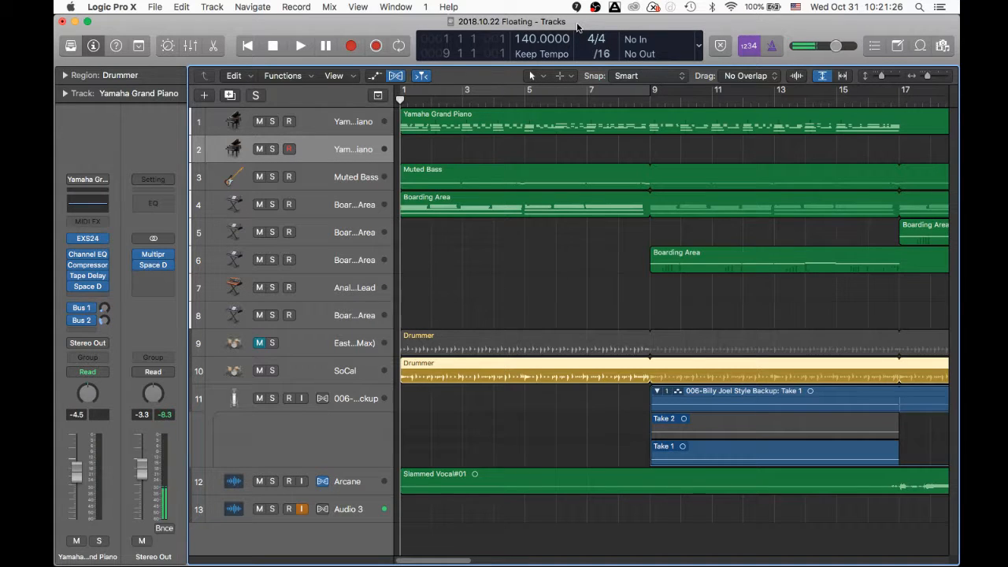
- Play the Floating project and raise the Stereo Out fader to 1.0 dB
{"action": "key", "text": "space"}
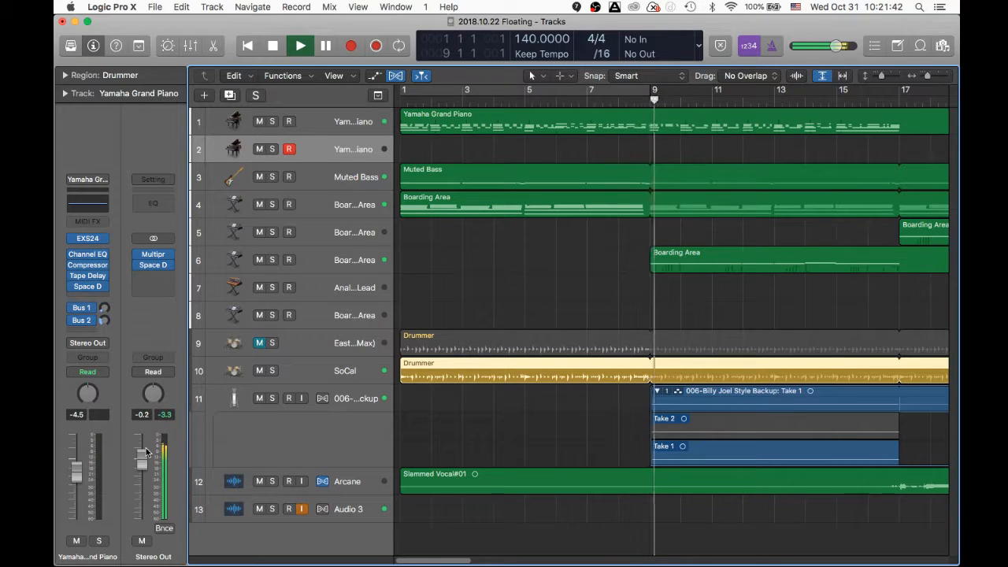
{"action": "left_click_drag", "start_coordinate": [142, 464], "coordinate": [142, 456]}
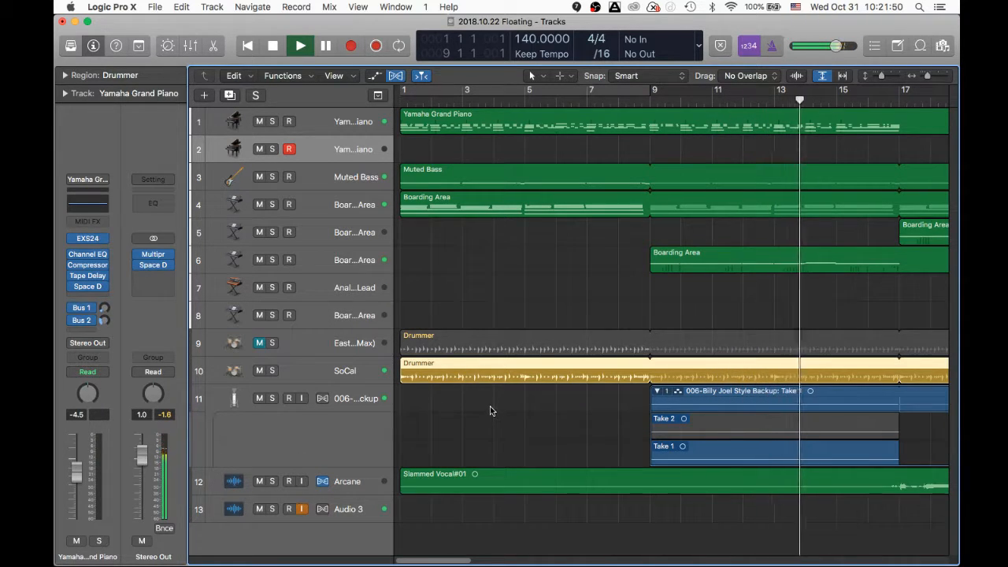
{"action": "scroll", "coordinate": [490, 406], "scroll_direction": "right", "scroll_amount": 3}
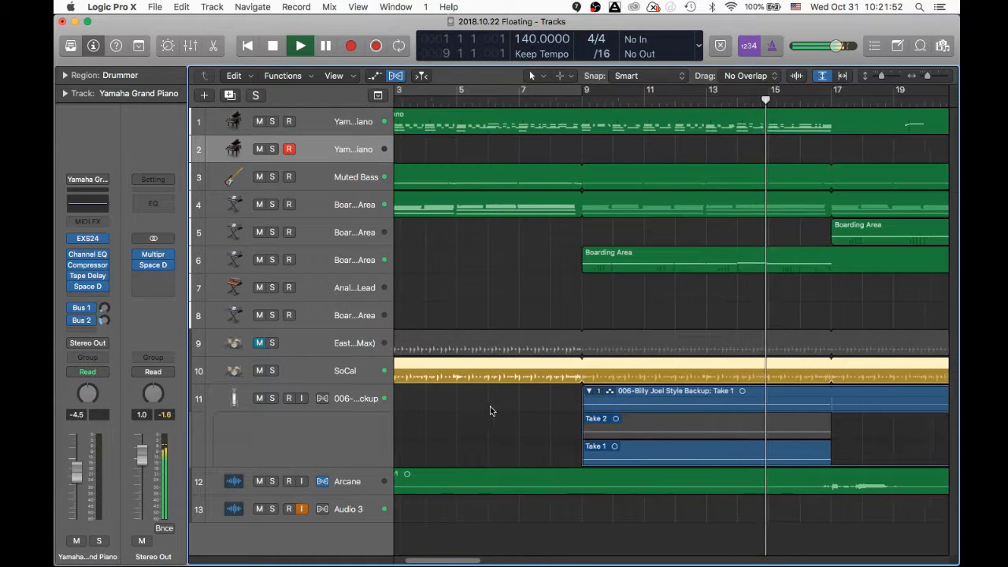
{"action": "scroll", "coordinate": [490, 410], "scroll_direction": "right", "scroll_amount": 4}
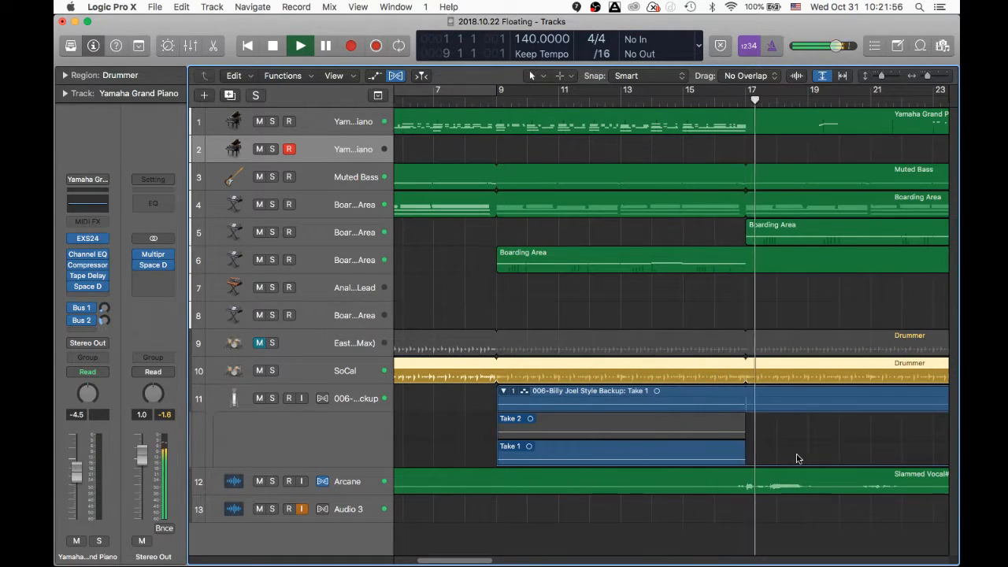
{"action": "scroll", "coordinate": [796, 457], "scroll_direction": "right", "scroll_amount": 5}
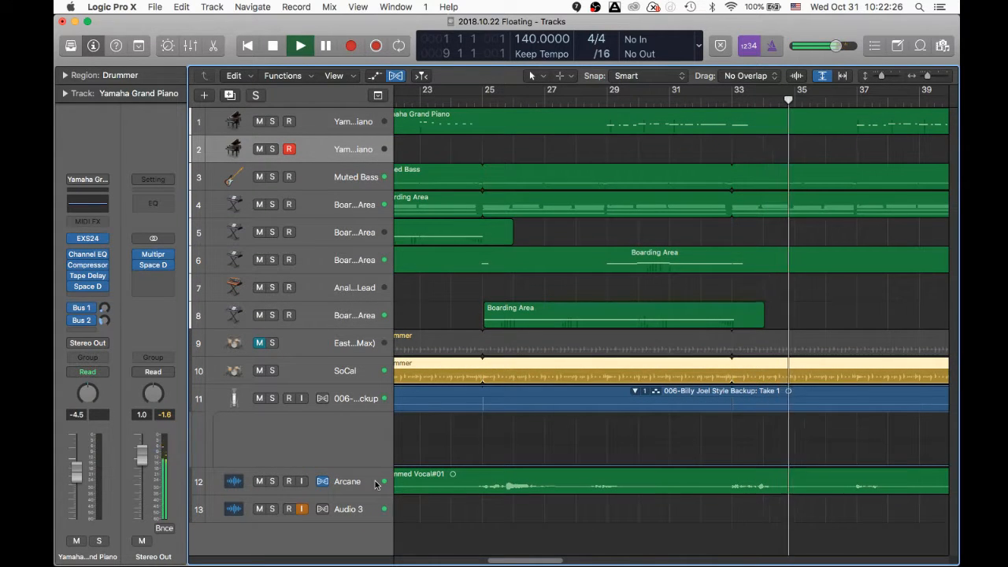
- Select the Arcane track, then the Audio 3 track, while playback continues
{"action": "left_click", "coordinate": [343, 488]}
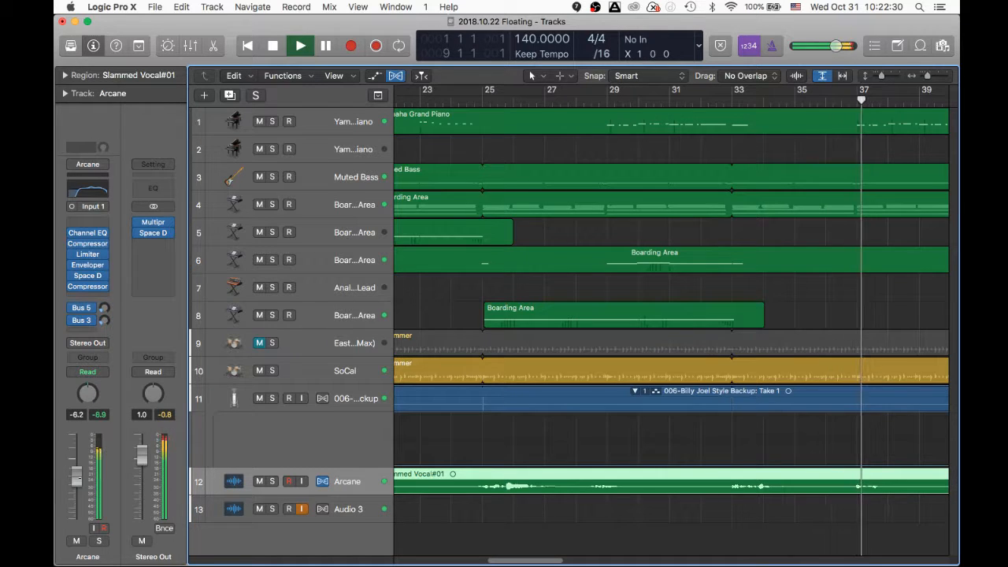
{"action": "left_click", "coordinate": [343, 520]}
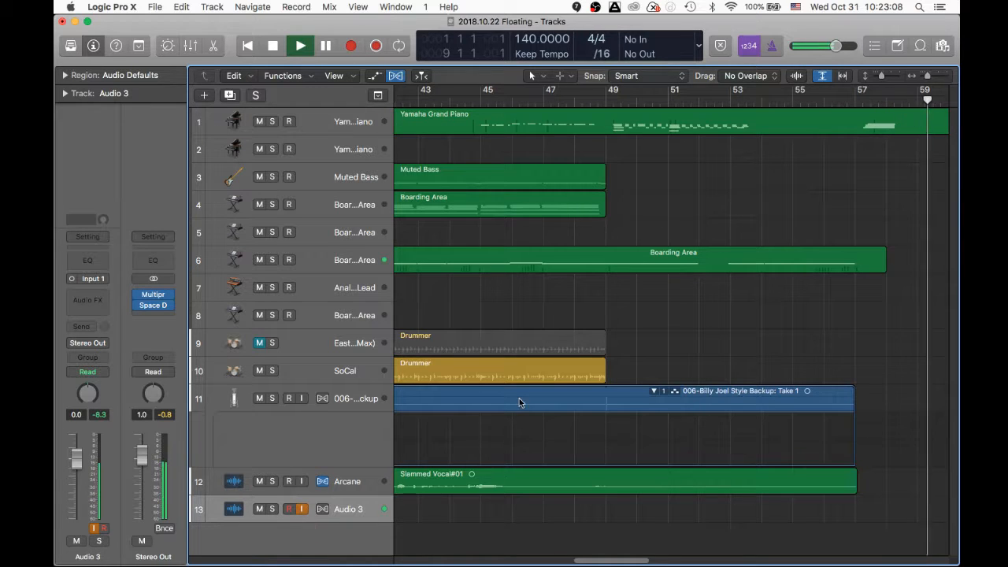
- Stop playback of the Floating project and rewind to bar 1
{"action": "scroll", "coordinate": [680, 406], "scroll_direction": "left", "scroll_amount": 10}
{"action": "scroll", "coordinate": [680, 406], "scroll_direction": "left", "scroll_amount": 1}
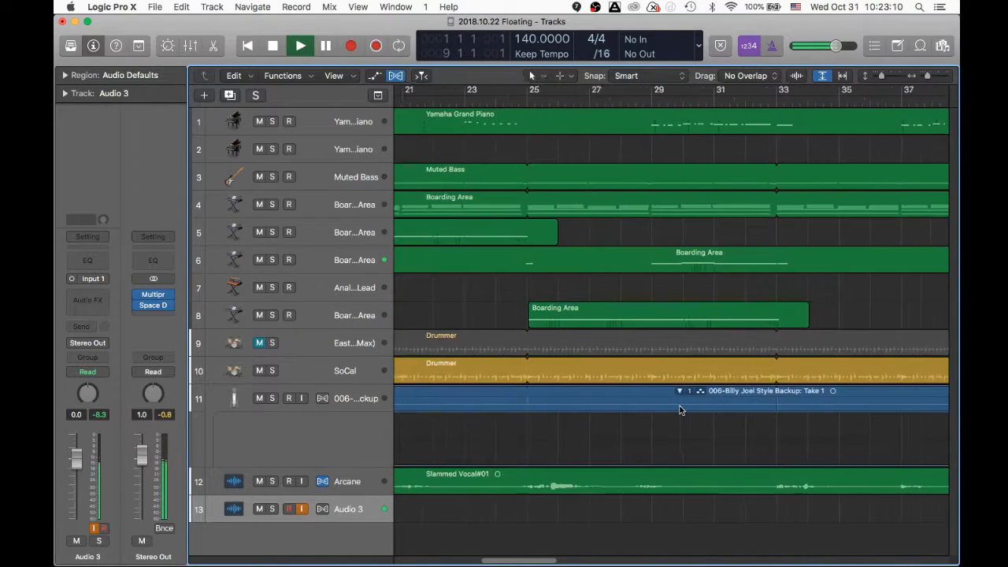
{"action": "scroll", "coordinate": [680, 406], "scroll_direction": "right", "scroll_amount": 14}
{"action": "scroll", "coordinate": [680, 406], "scroll_direction": "left", "scroll_amount": 1}
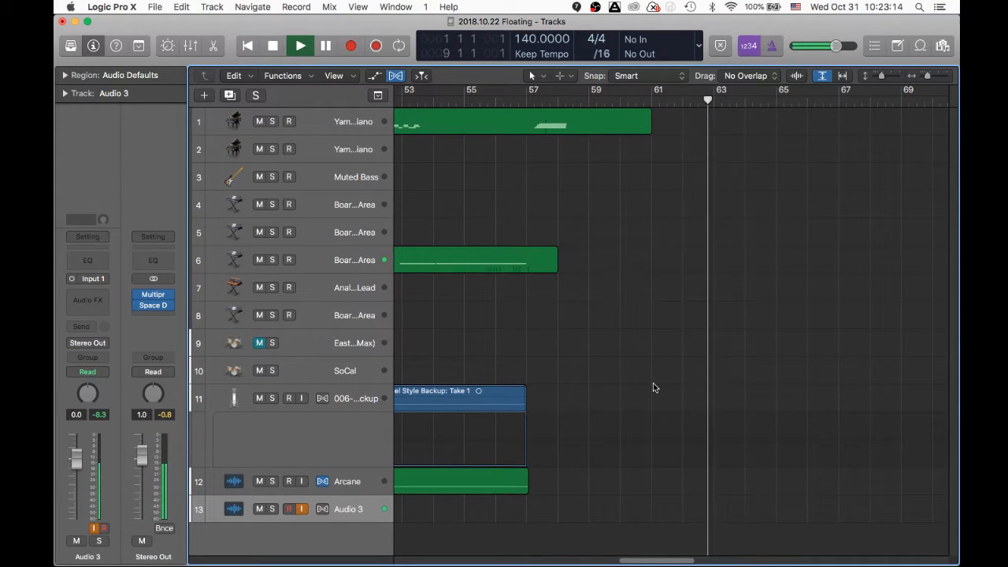
{"action": "key", "text": "space"}
{"action": "key", "text": "Return"}
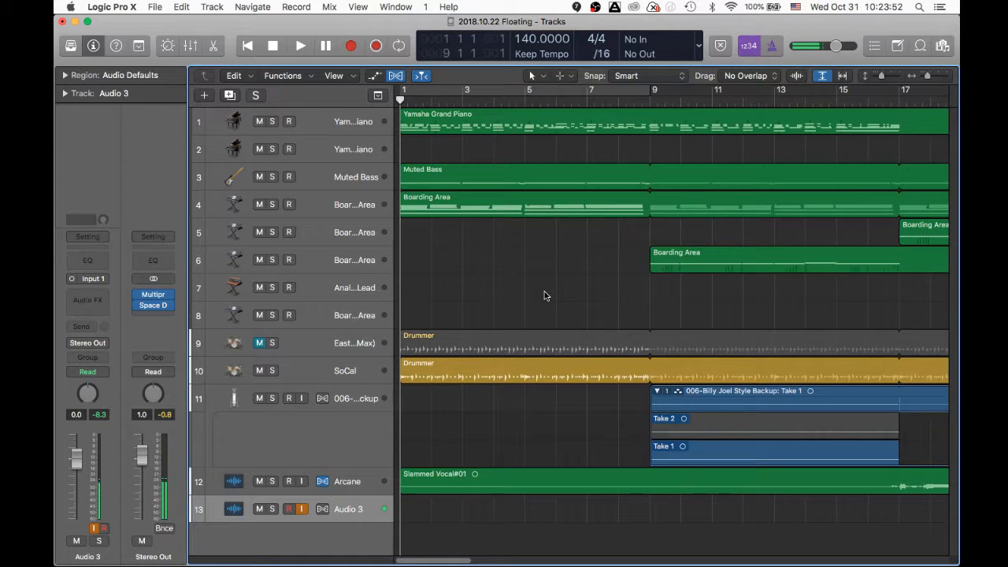
- Switch from Logic Pro X over to Google Chrome
{"action": "scroll", "coordinate": [544, 295], "scroll_direction": "right", "scroll_amount": 15}
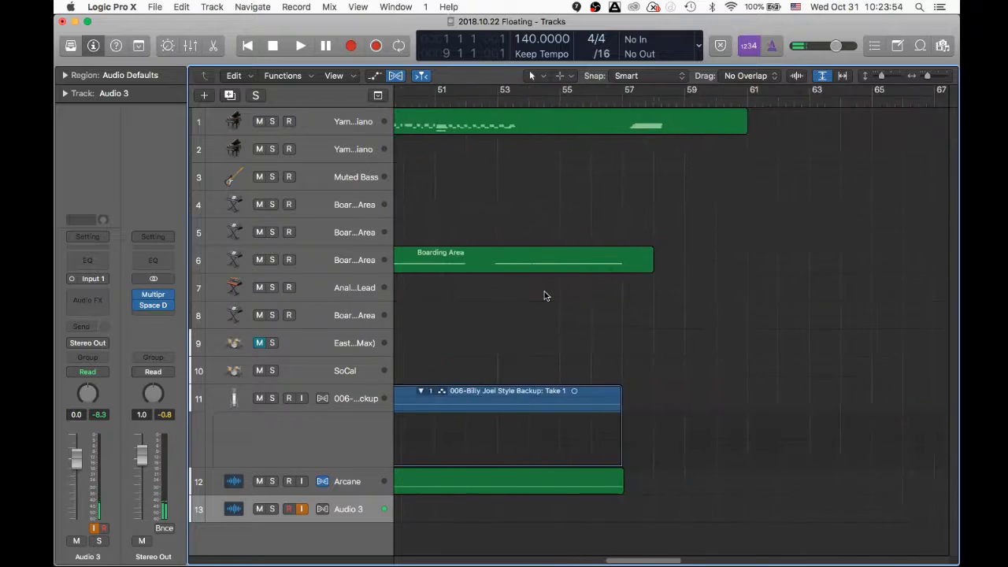
{"action": "scroll", "coordinate": [543, 296], "scroll_direction": "left", "scroll_amount": 15}
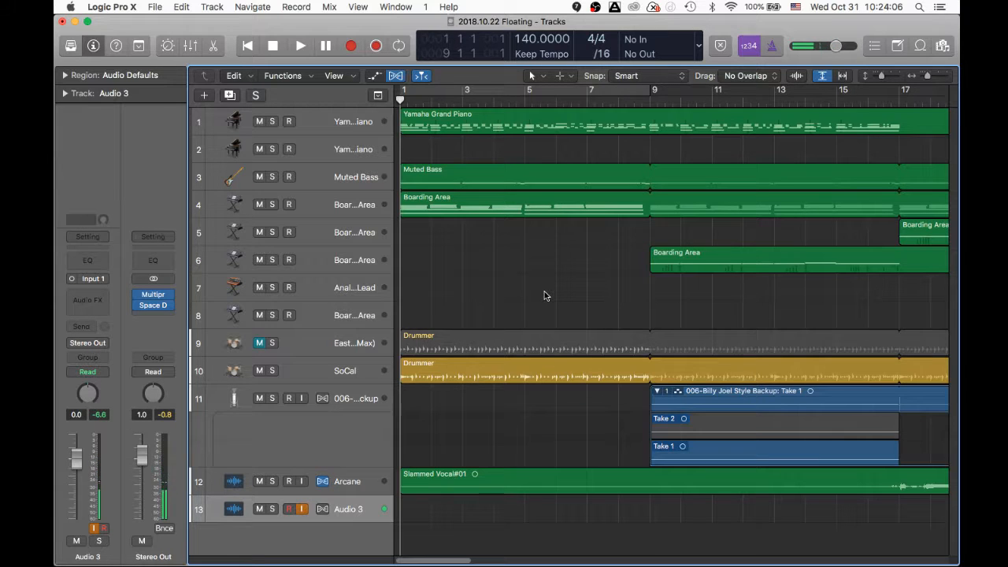
{"action": "key", "text": "super+Tab"}
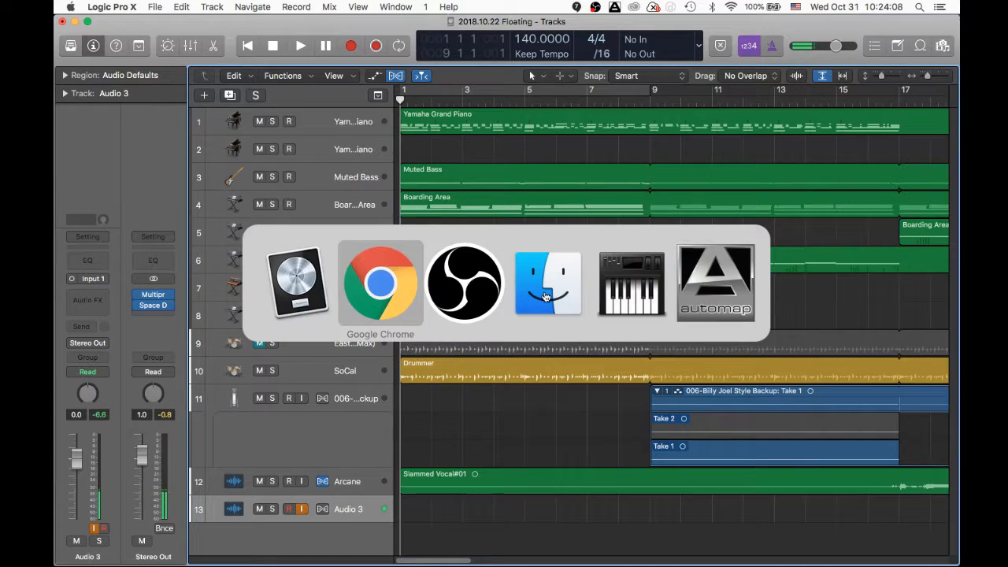